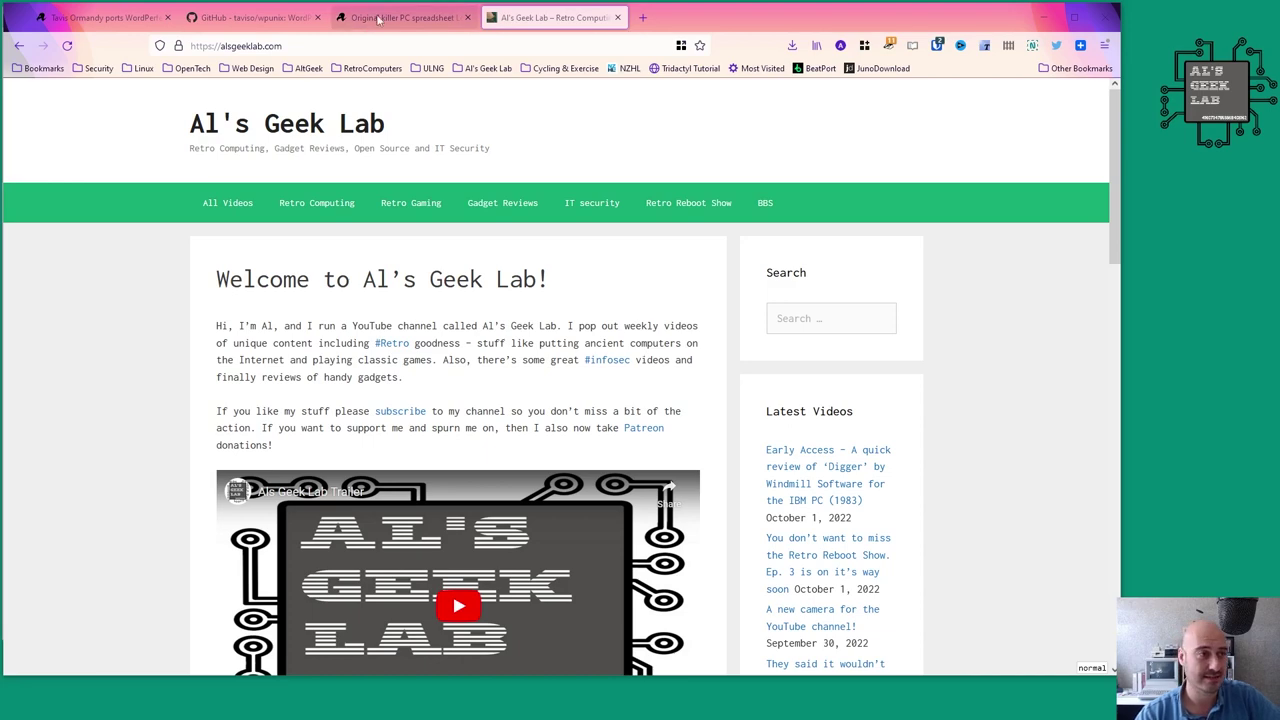
{"action": "left_click", "coordinate": [72, 20]}
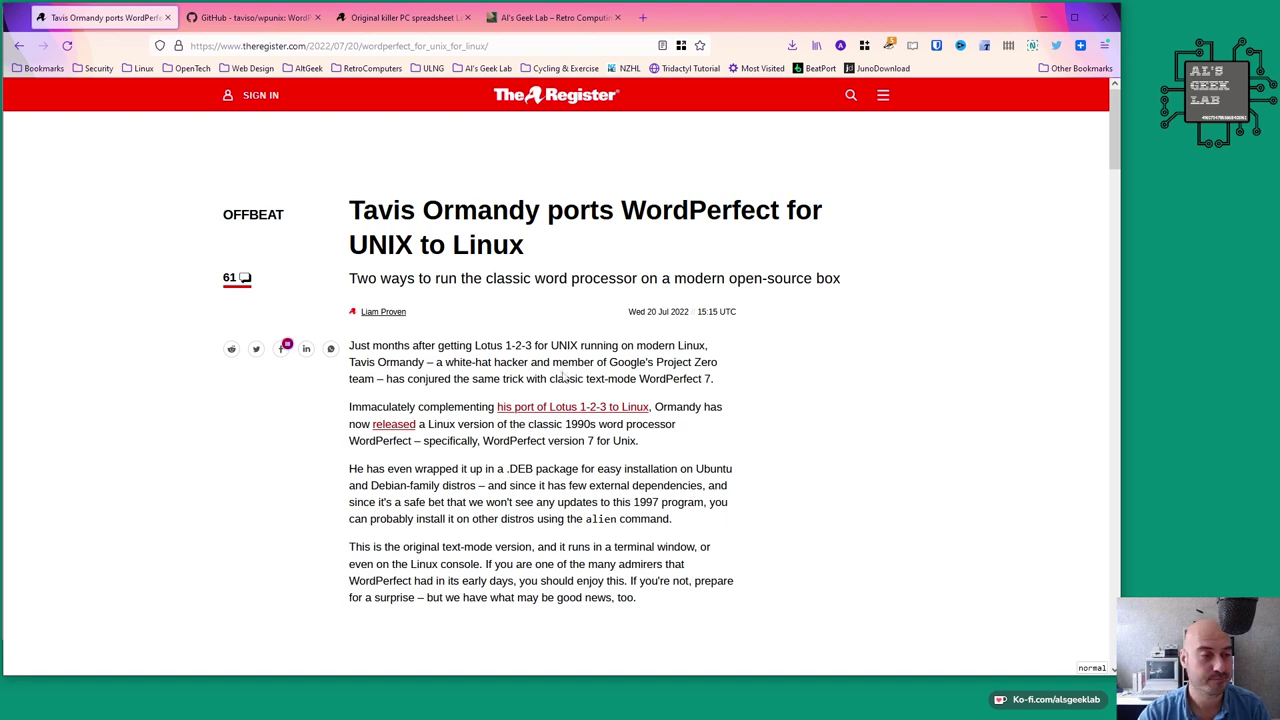
Read The Register article to the function-key and cardboard keyboard template passage, leaving no text highlighted.
{"action": "scroll", "coordinate": [611, 420], "scroll_direction": "down", "scroll_amount": 7}
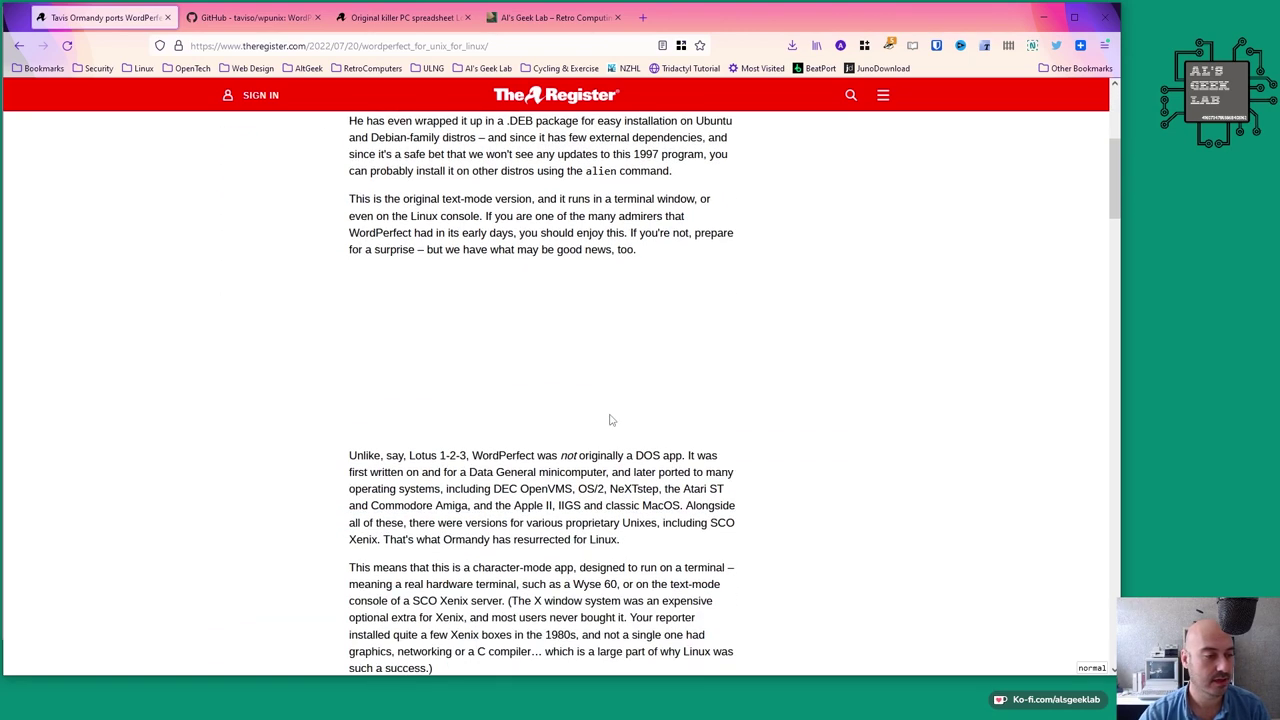
{"action": "scroll", "coordinate": [611, 420], "scroll_direction": "down", "scroll_amount": 2}
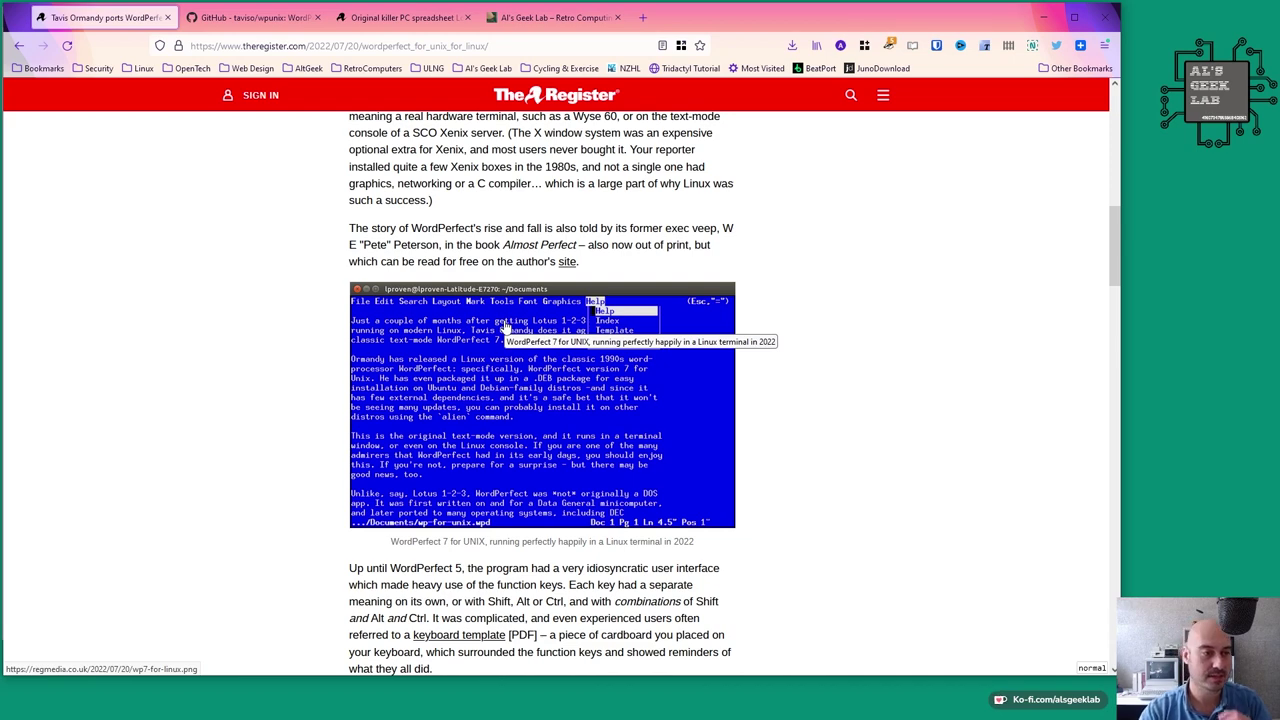
{"action": "scroll", "coordinate": [505, 327], "scroll_direction": "up", "scroll_amount": 3}
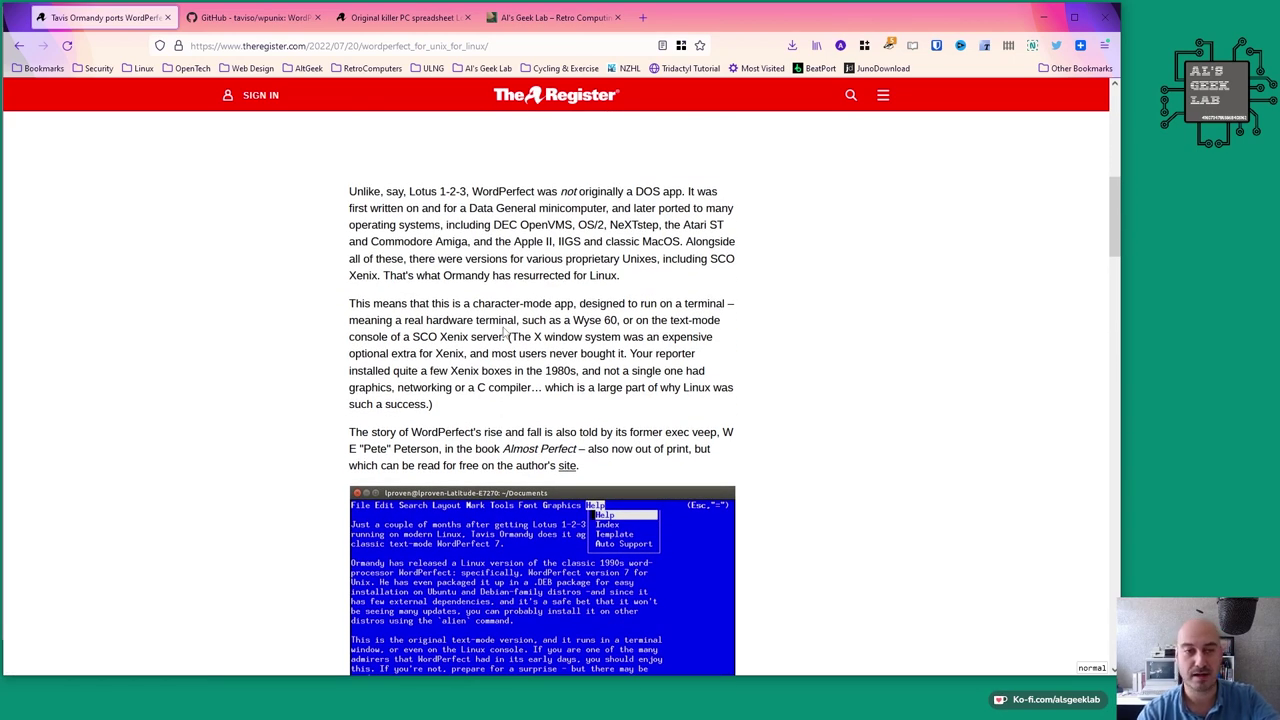
{"action": "scroll", "coordinate": [507, 336], "scroll_direction": "up", "scroll_amount": 4}
{"action": "scroll", "coordinate": [505, 334], "scroll_direction": "down", "scroll_amount": 5}
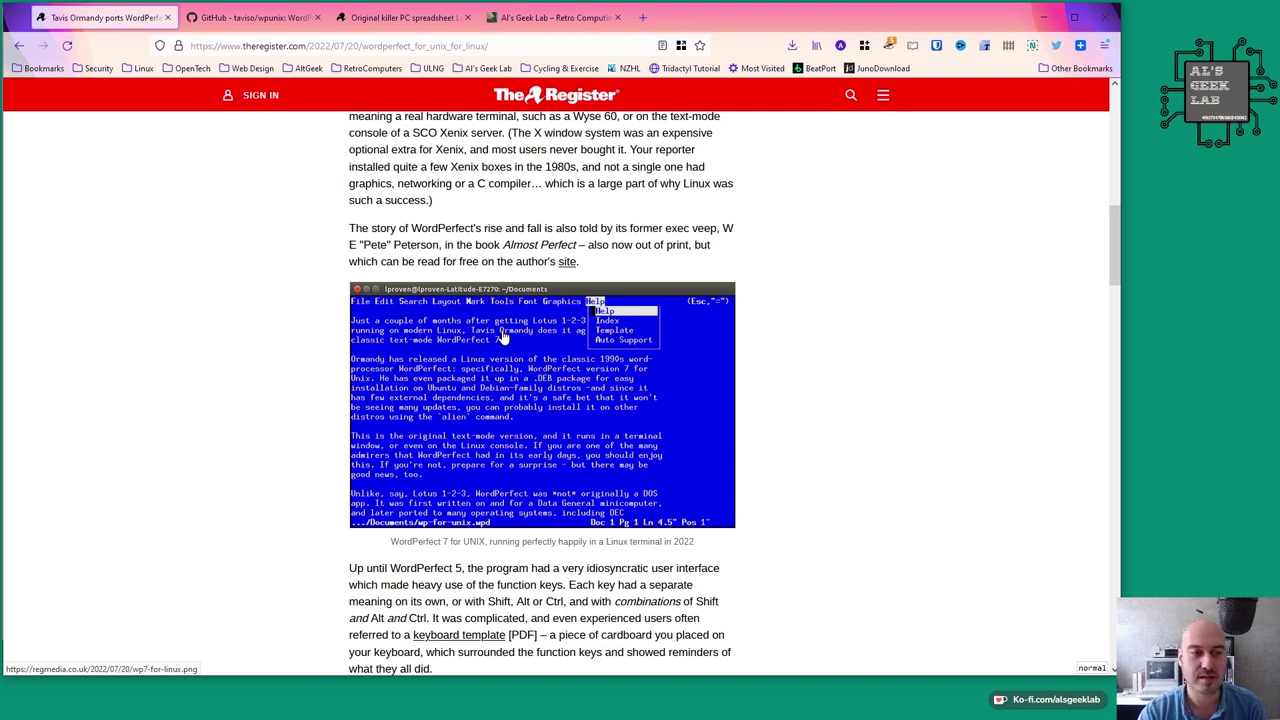
{"action": "scroll", "coordinate": [505, 355], "scroll_direction": "down", "scroll_amount": 1}
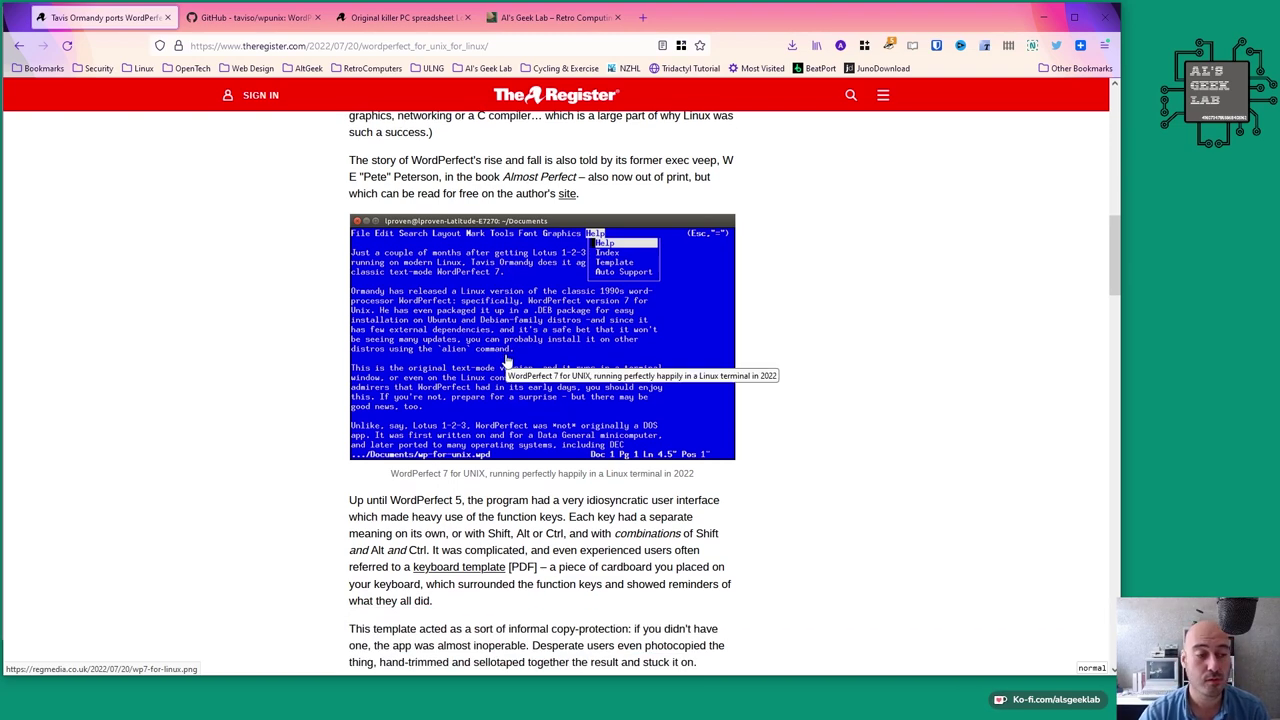
{"action": "scroll", "coordinate": [505, 362], "scroll_direction": "down", "scroll_amount": 1}
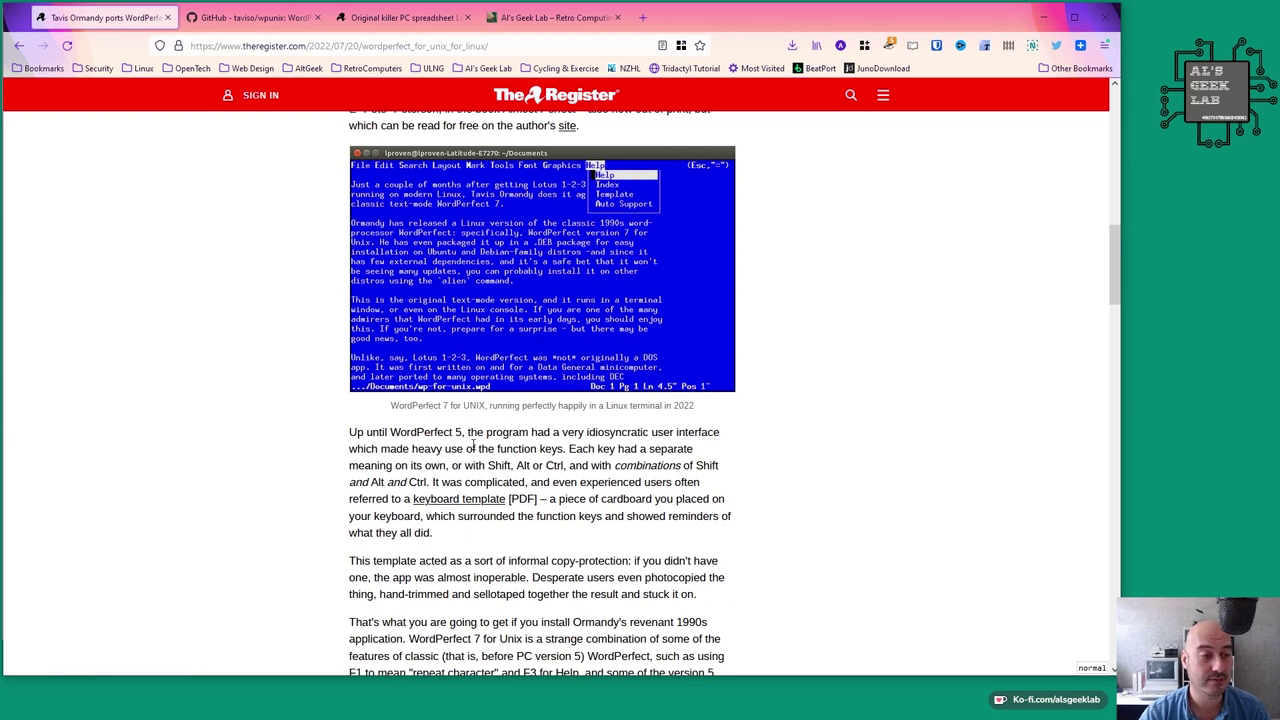
{"action": "left_click_drag", "start_coordinate": [350, 432], "coordinate": [686, 536]}
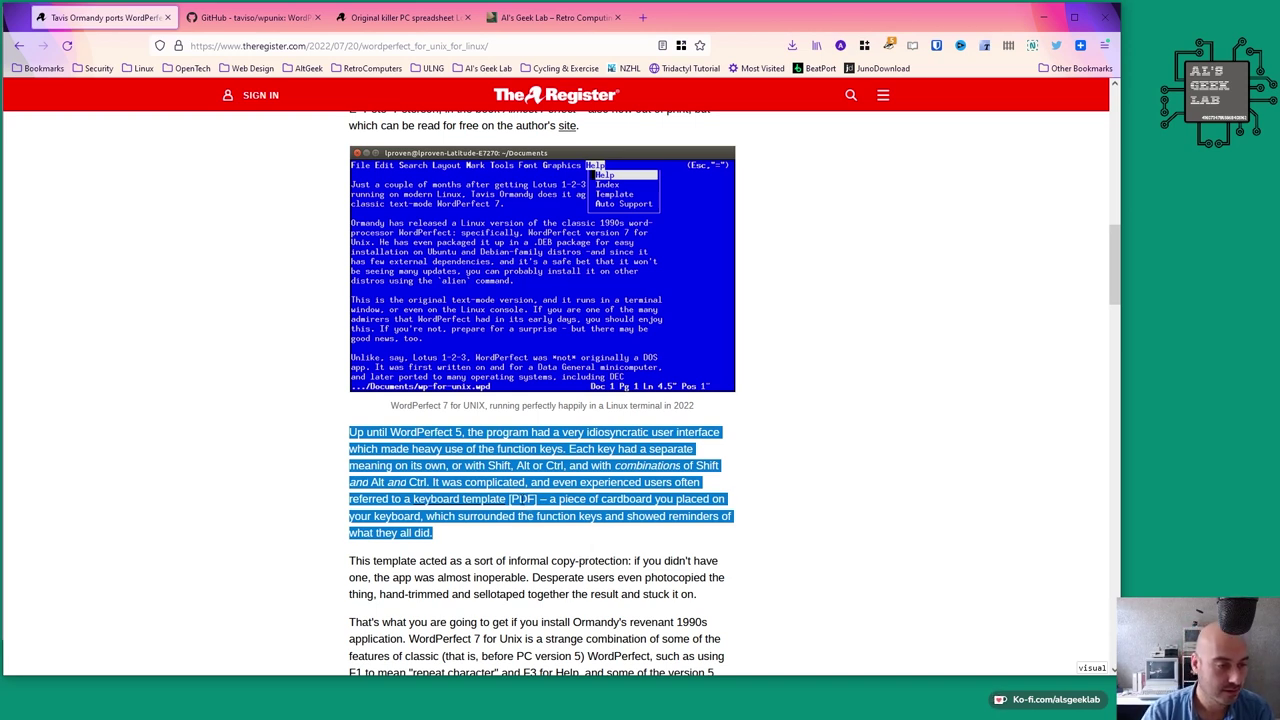
{"action": "left_click", "coordinate": [528, 497]}
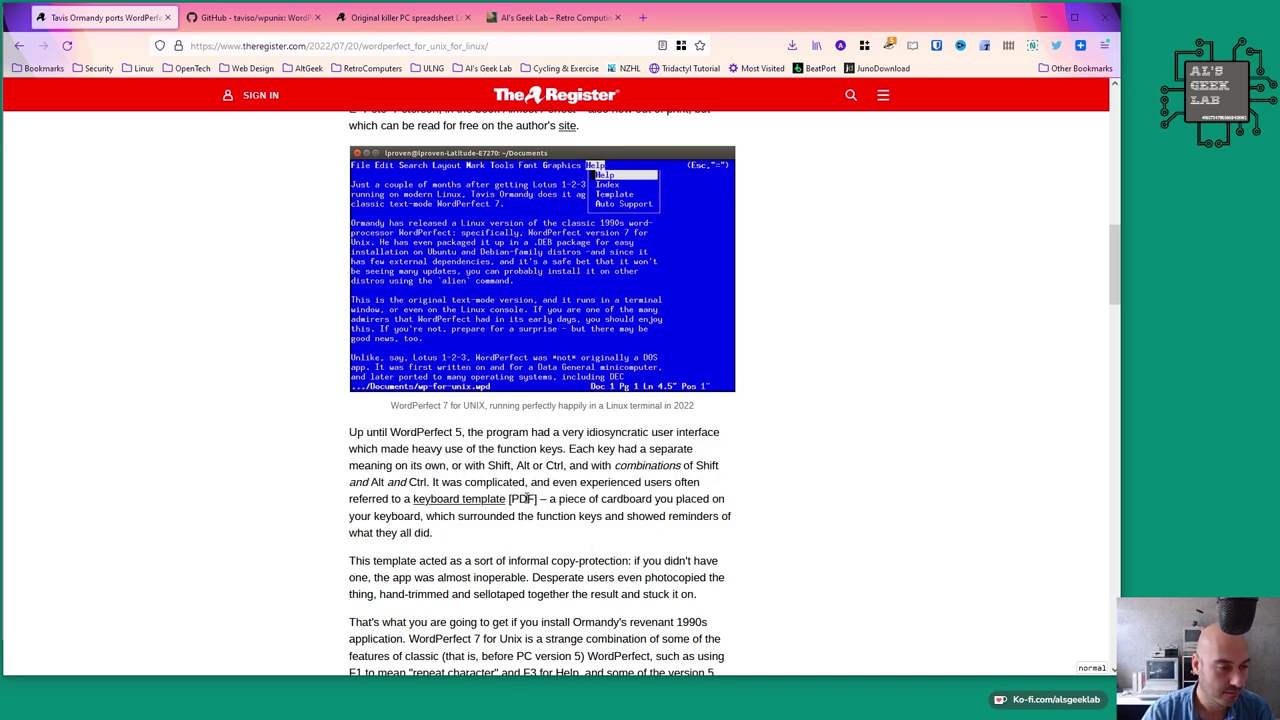
{"action": "left_click", "coordinate": [476, 502]}
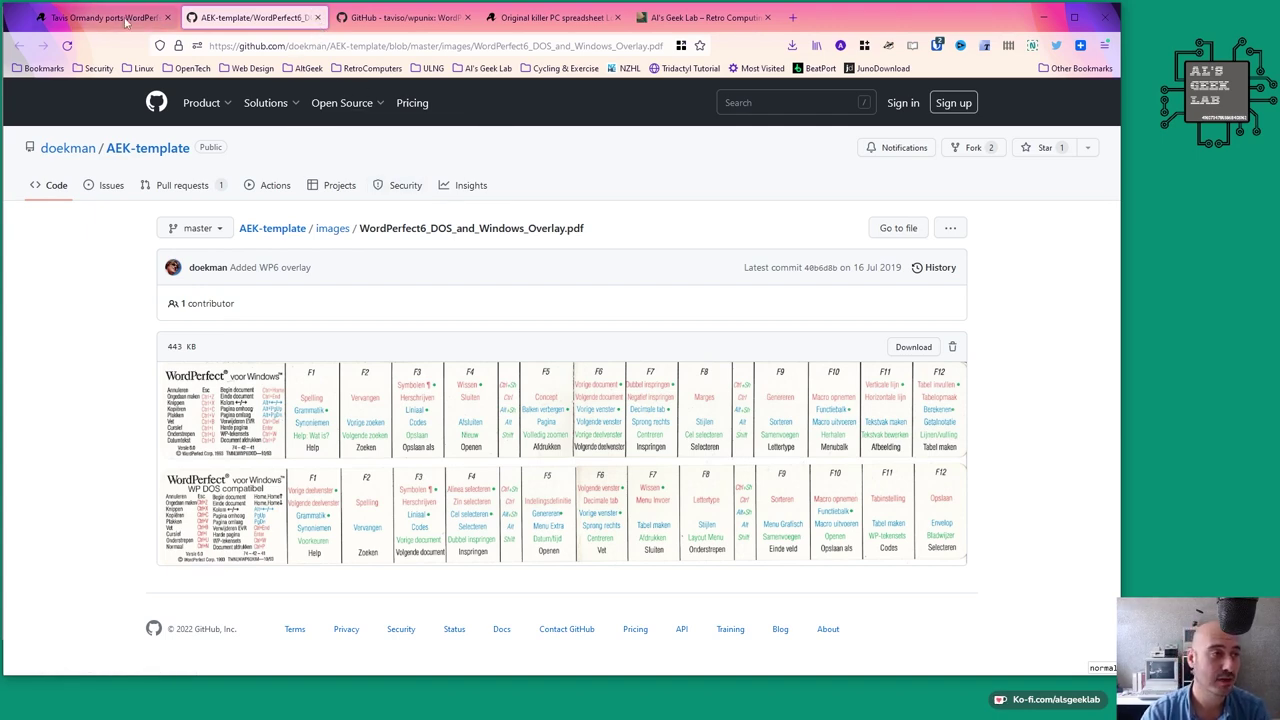
{"action": "left_click", "coordinate": [317, 17]}
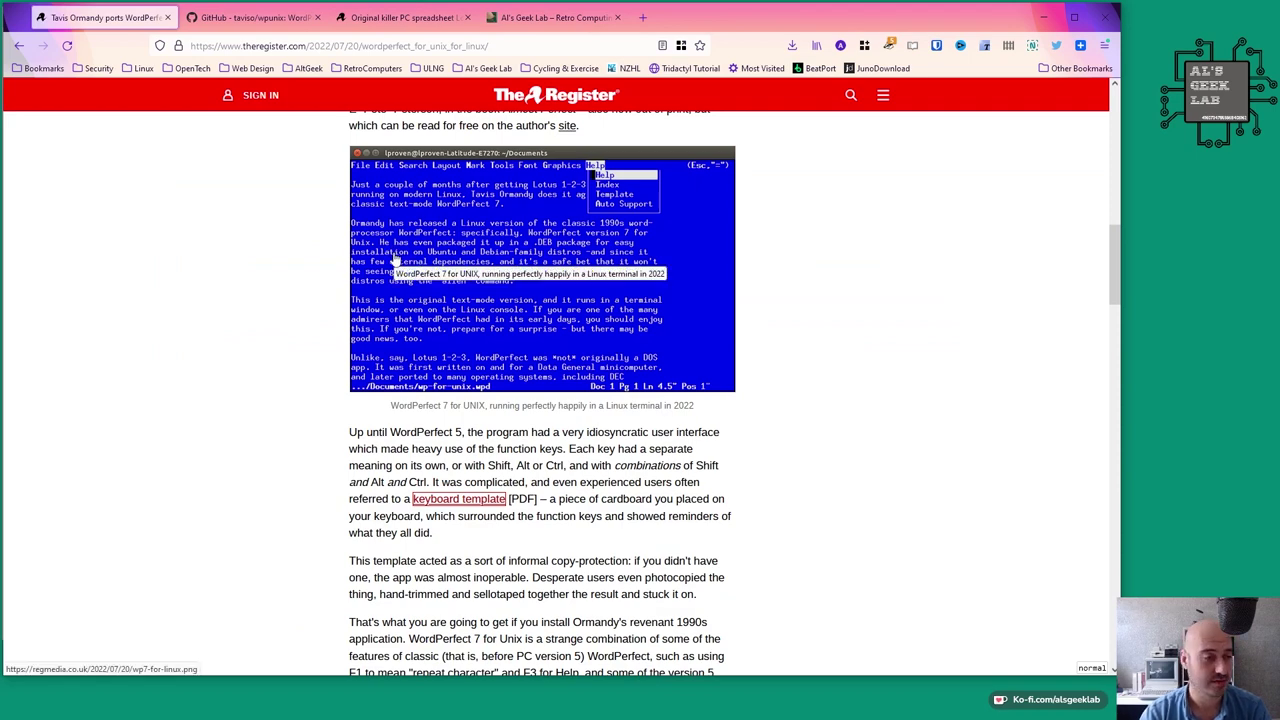
{"action": "scroll", "coordinate": [393, 258], "scroll_direction": "down", "scroll_amount": 3}
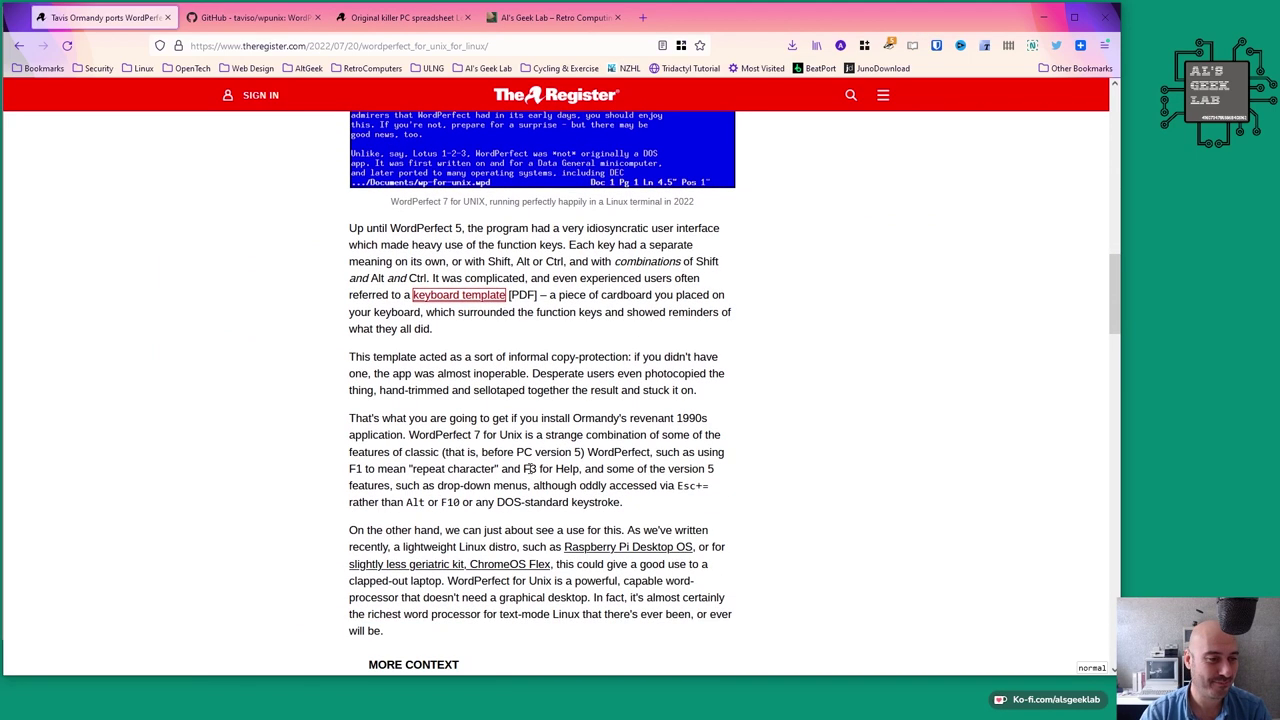
{"action": "scroll", "coordinate": [529, 468], "scroll_direction": "down", "scroll_amount": 1}
{"action": "scroll", "coordinate": [529, 468], "scroll_direction": "up", "scroll_amount": 1}
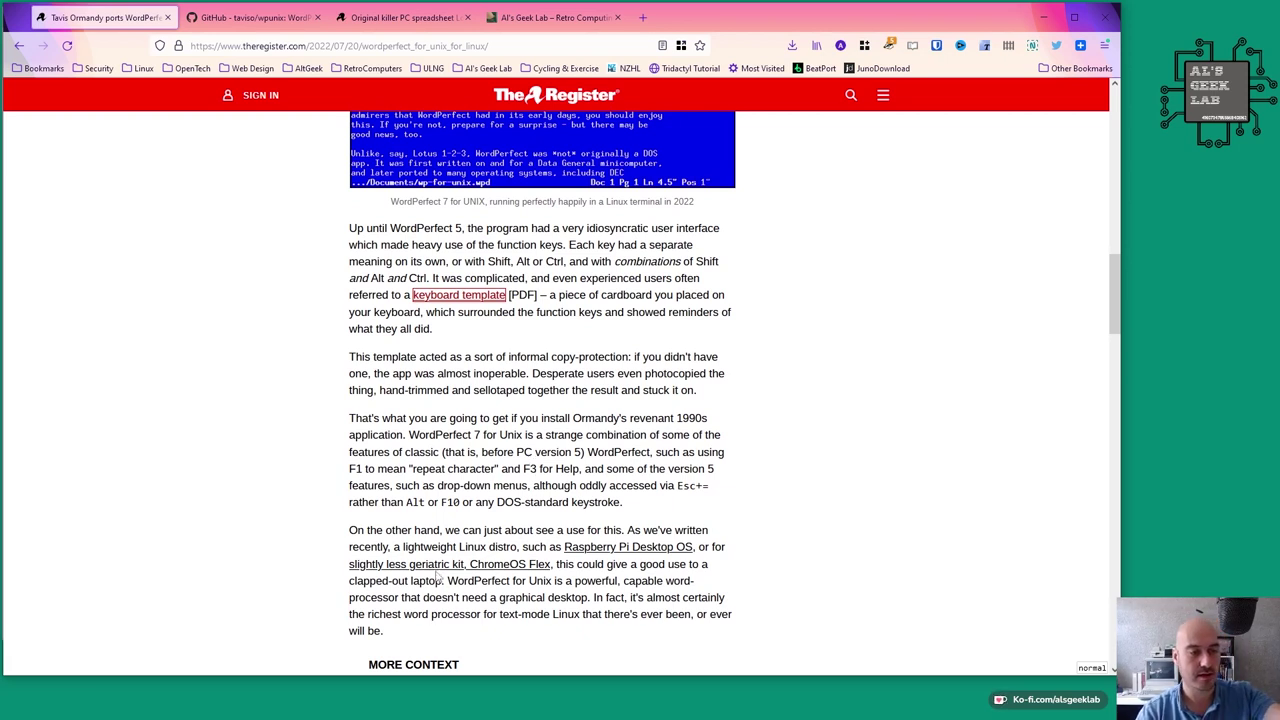
{"action": "left_click", "coordinate": [243, 17]}
Scroll the wpunix page to the README's description, feature list and animated terminal demo.
{"action": "scroll", "coordinate": [323, 206], "scroll_direction": "up", "scroll_amount": 2}
{"action": "scroll", "coordinate": [323, 212], "scroll_direction": "up", "scroll_amount": 5}
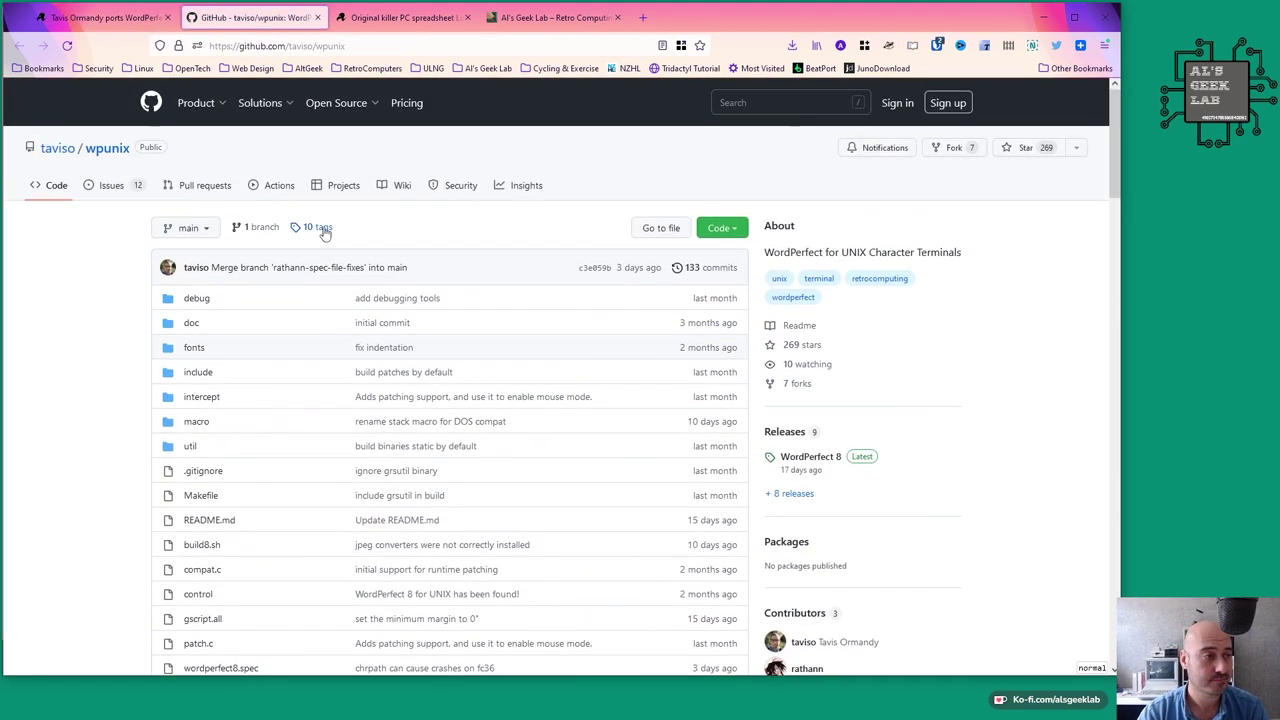
{"action": "scroll", "coordinate": [340, 232], "scroll_direction": "down", "scroll_amount": 4}
{"action": "scroll", "coordinate": [355, 235], "scroll_direction": "down", "scroll_amount": 2}
{"action": "scroll", "coordinate": [340, 300], "scroll_direction": "up", "scroll_amount": 5}
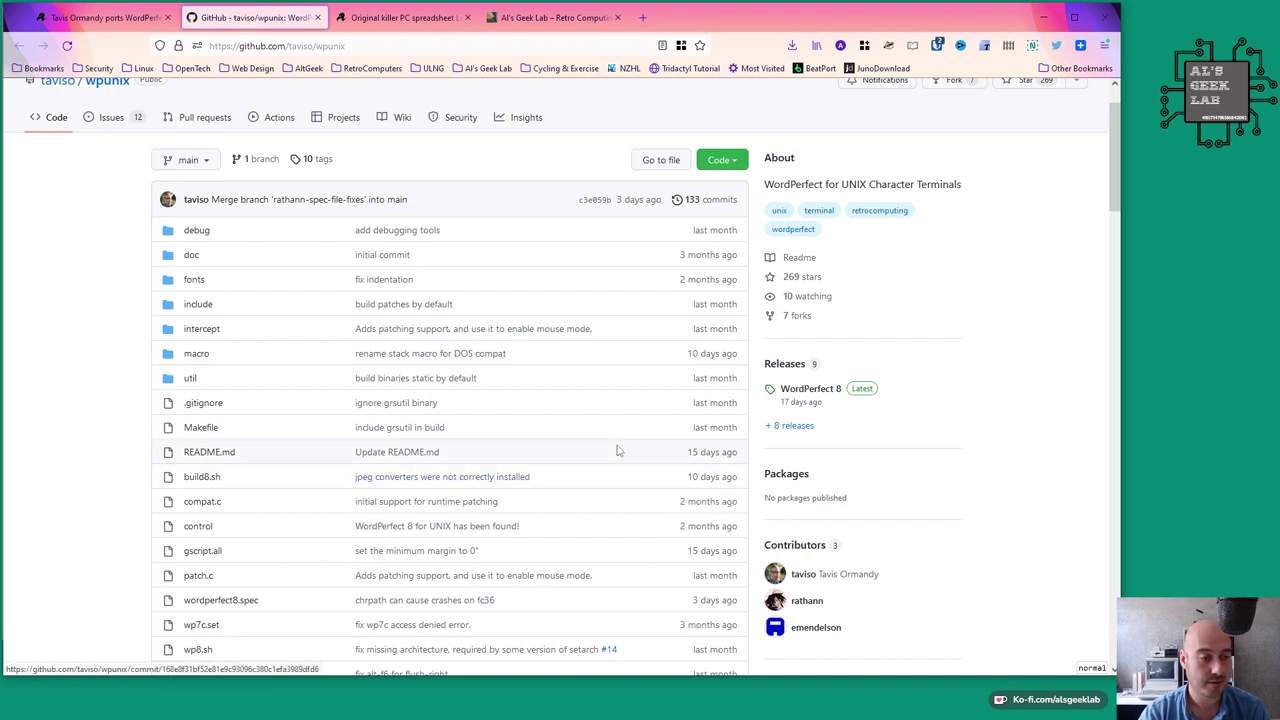
{"action": "scroll", "coordinate": [699, 481], "scroll_direction": "down", "scroll_amount": 3}
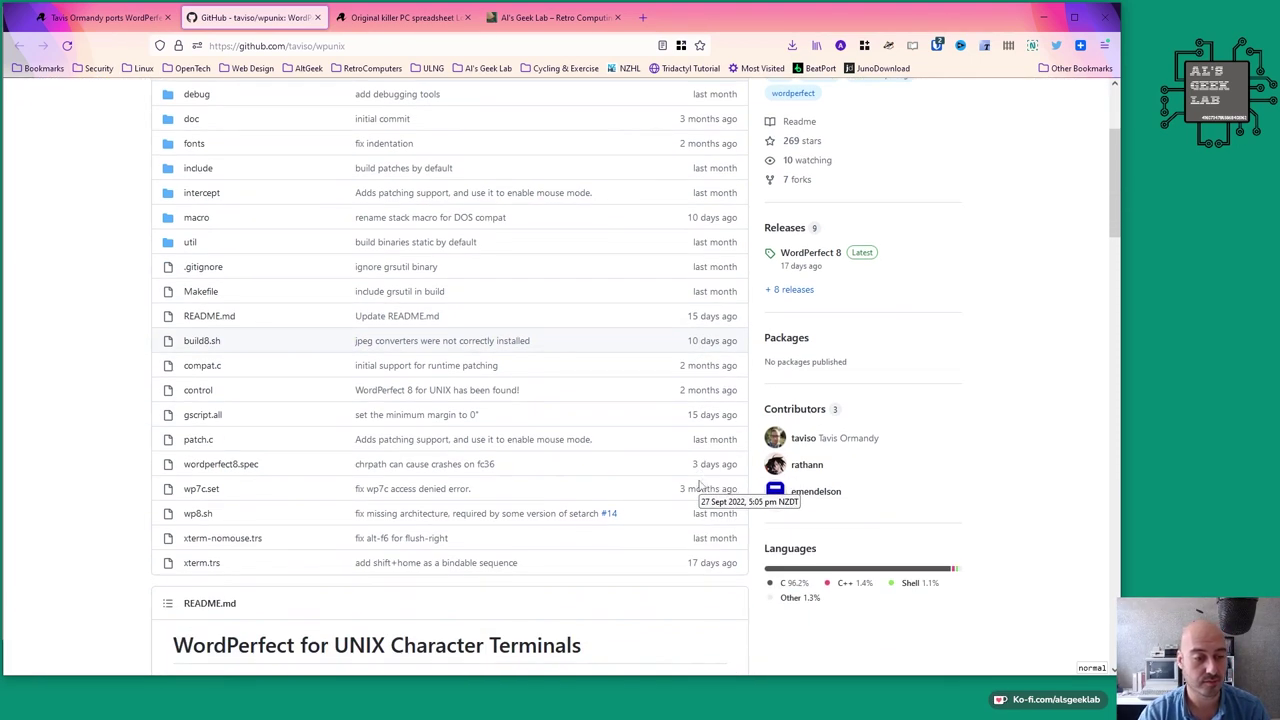
{"action": "scroll", "coordinate": [699, 484], "scroll_direction": "up", "scroll_amount": 3}
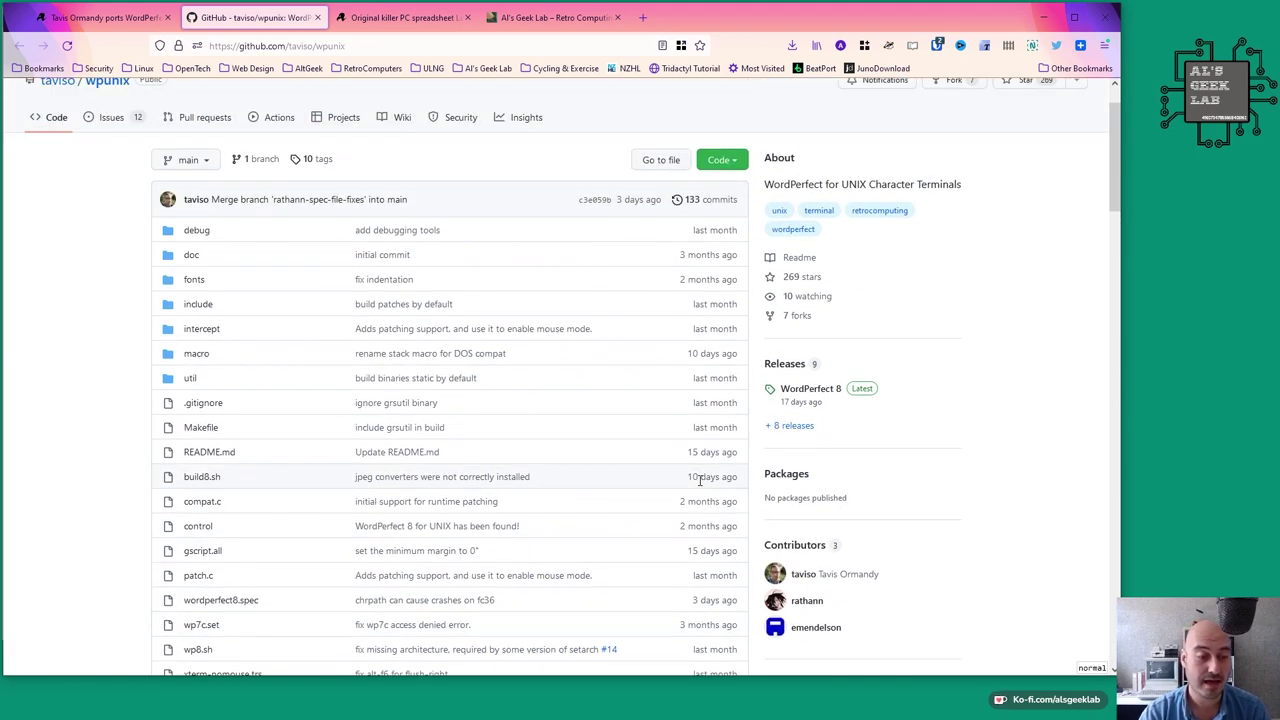
{"action": "scroll", "coordinate": [699, 481], "scroll_direction": "down", "scroll_amount": 13}
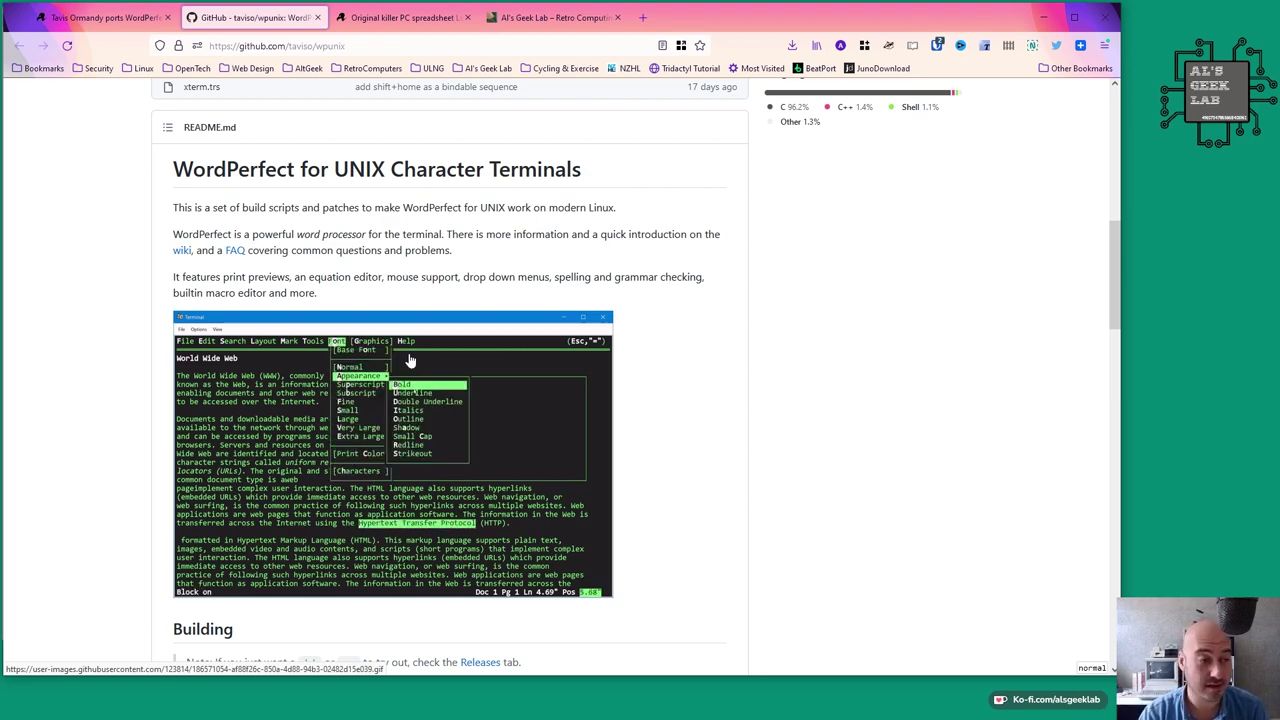
{"action": "scroll", "coordinate": [409, 360], "scroll_direction": "down", "scroll_amount": 5}
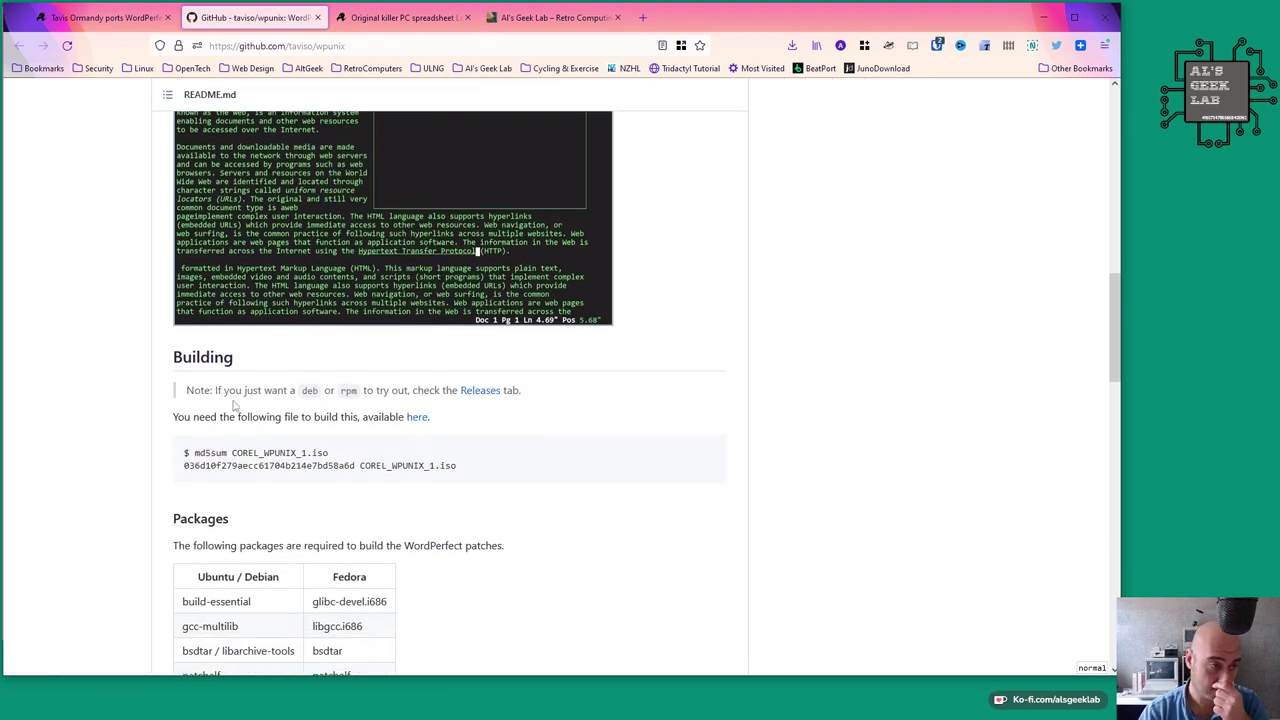
{"action": "left_click_drag", "start_coordinate": [193, 390], "coordinate": [551, 390]}
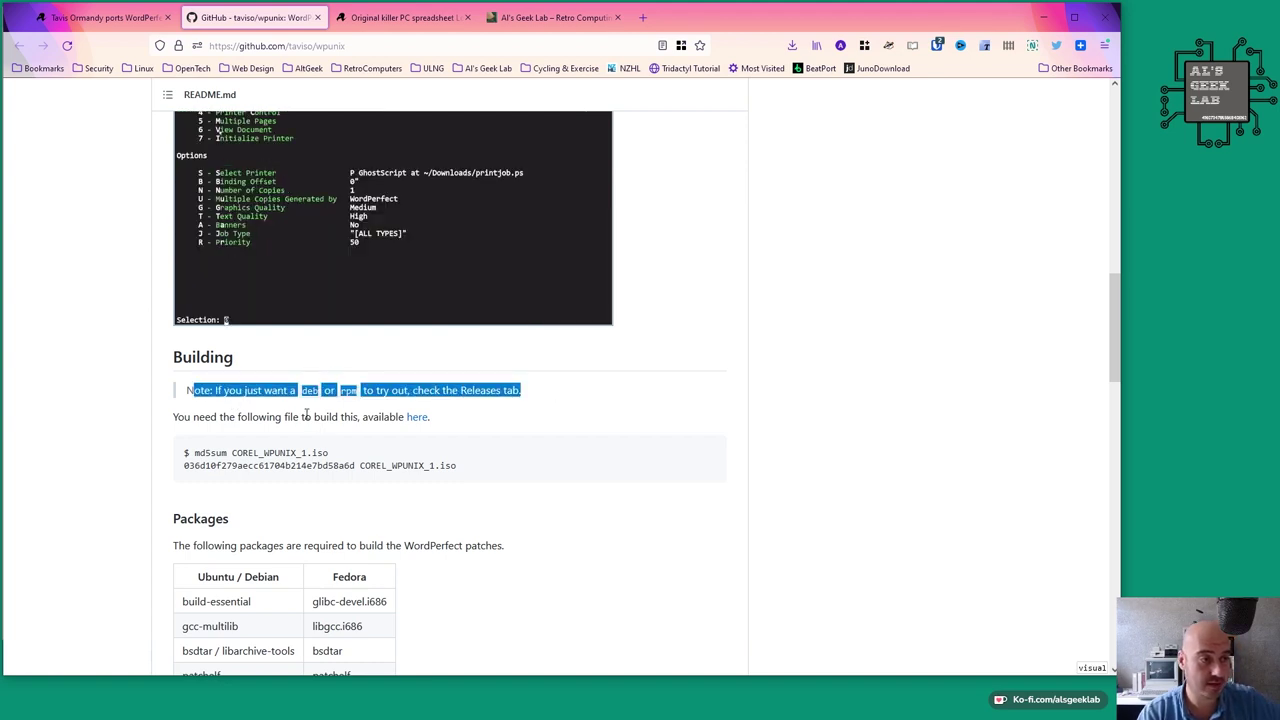
{"action": "left_click", "coordinate": [307, 414]}
{"action": "scroll", "coordinate": [403, 511], "scroll_direction": "down", "scroll_amount": 1}
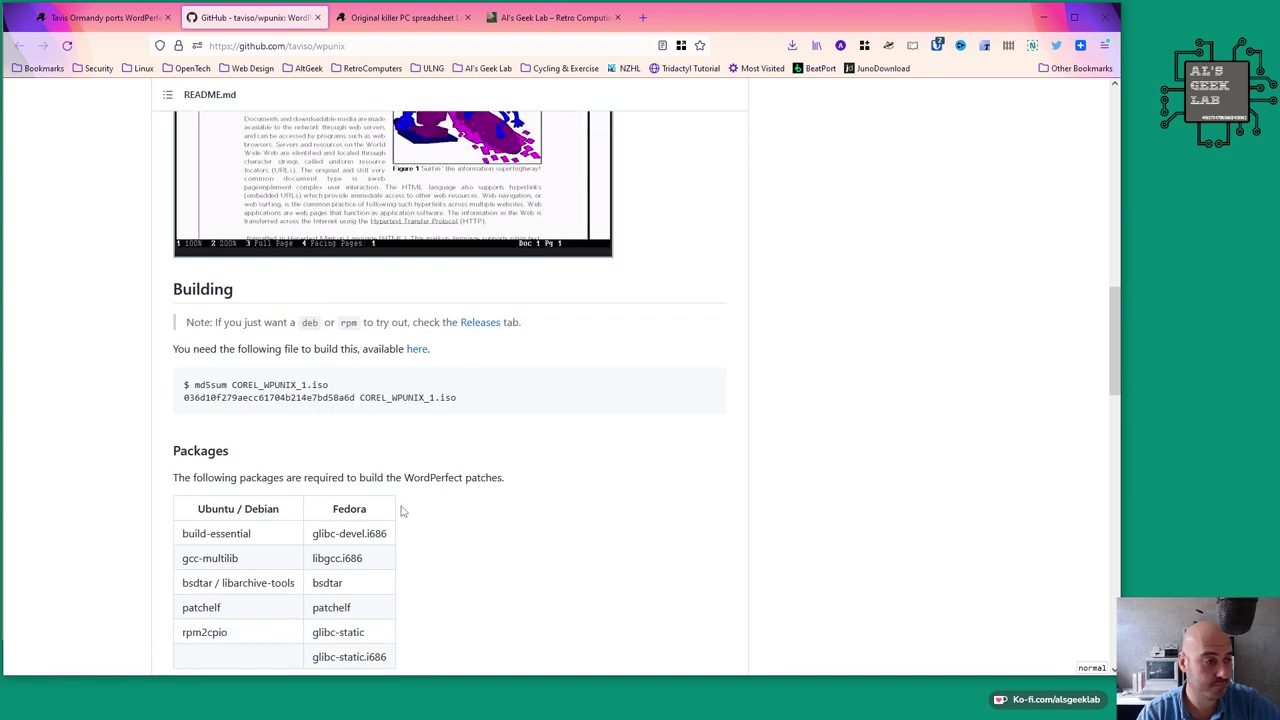
{"action": "scroll", "coordinate": [403, 511], "scroll_direction": "down", "scroll_amount": 3}
{"action": "scroll", "coordinate": [398, 514], "scroll_direction": "up", "scroll_amount": 1}
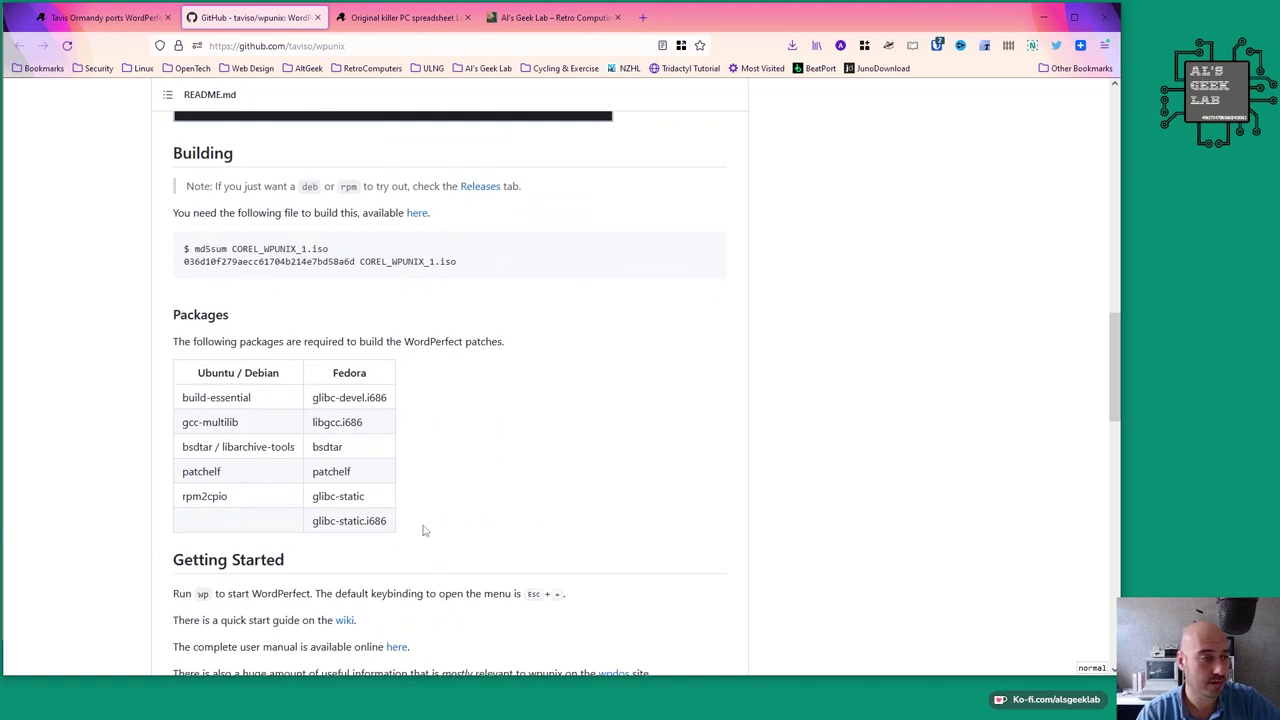
{"action": "left_click_drag", "start_coordinate": [422, 530], "coordinate": [182, 385]}
{"action": "left_click", "coordinate": [155, 428]}
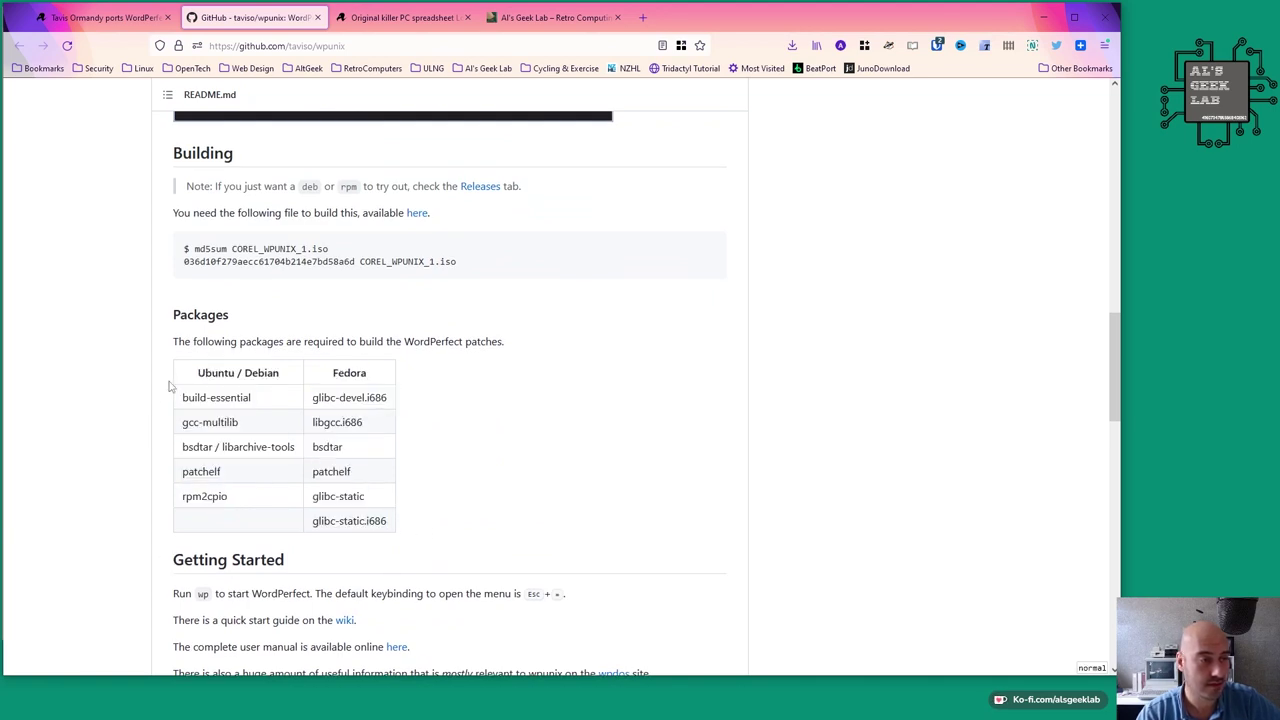
Open the wpunix Releases page listing WordPerfect 8 v0.10's rpm, i386 deb and source assets.
{"action": "left_click", "coordinate": [483, 189]}
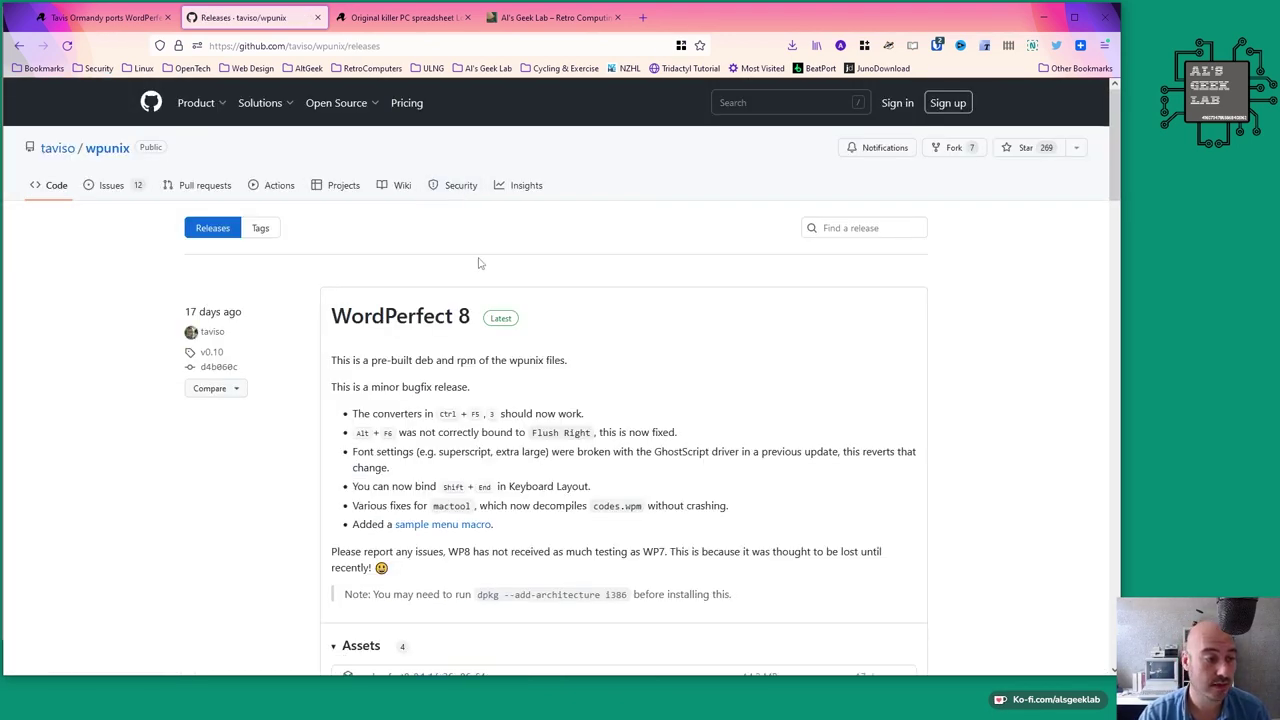
{"action": "scroll", "coordinate": [478, 255], "scroll_direction": "down", "scroll_amount": 4}
{"action": "scroll", "coordinate": [478, 260], "scroll_direction": "down", "scroll_amount": 1}
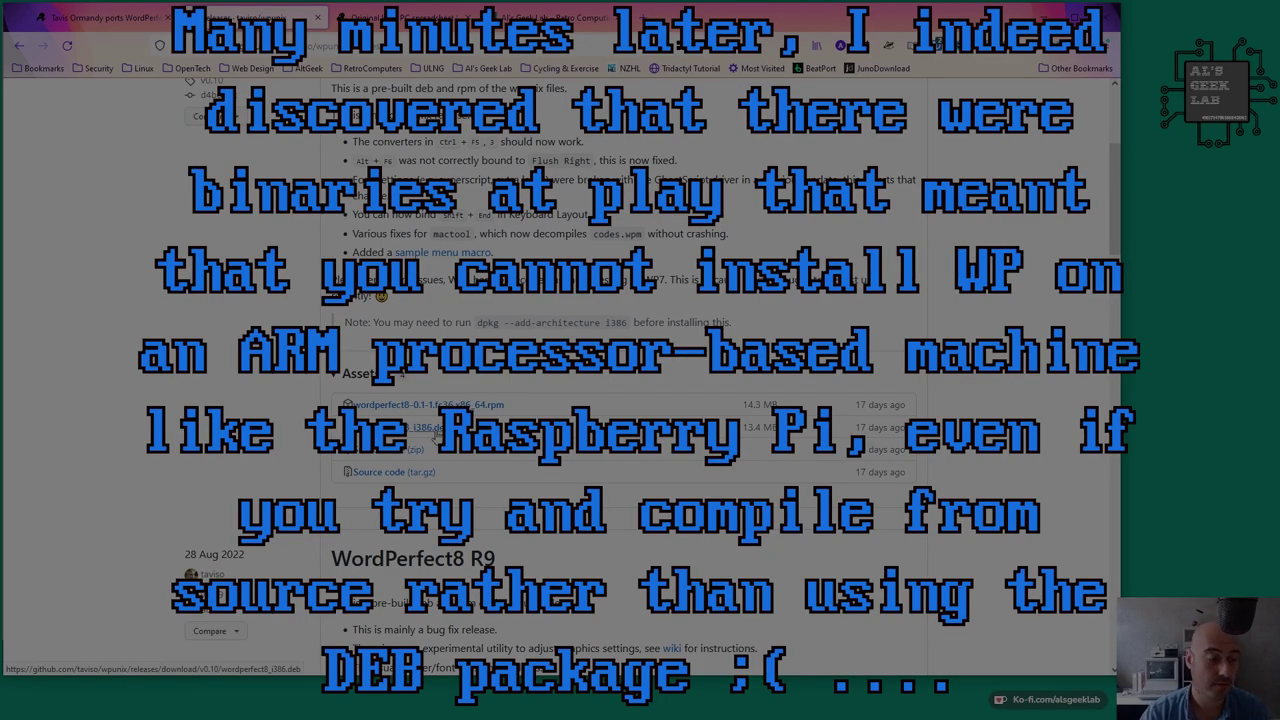
{"action": "scroll", "coordinate": [434, 441], "scroll_direction": "up", "scroll_amount": 2}
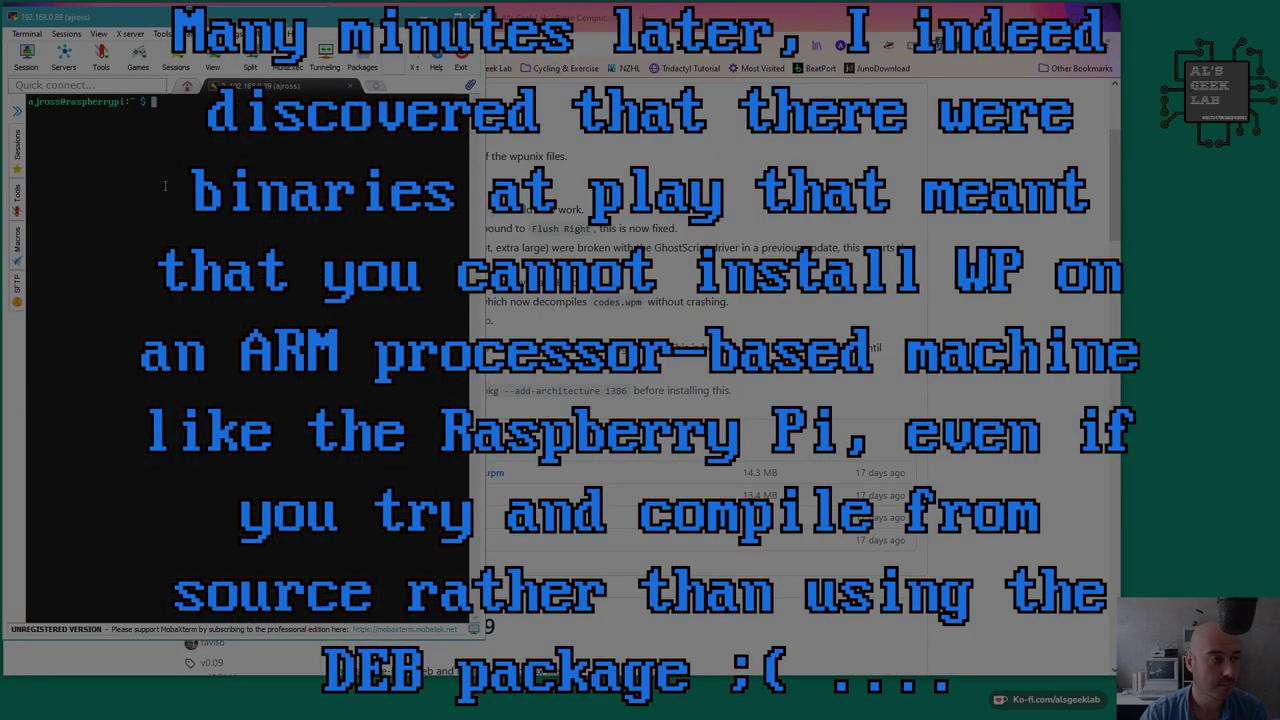
Run the pasted wget download of wordperfect8_i386.deb and prepare its 'sudo dpkg -i' install command.
{"action": "right_click", "coordinate": [165, 185]}
{"action": "key", "text": "Return"}
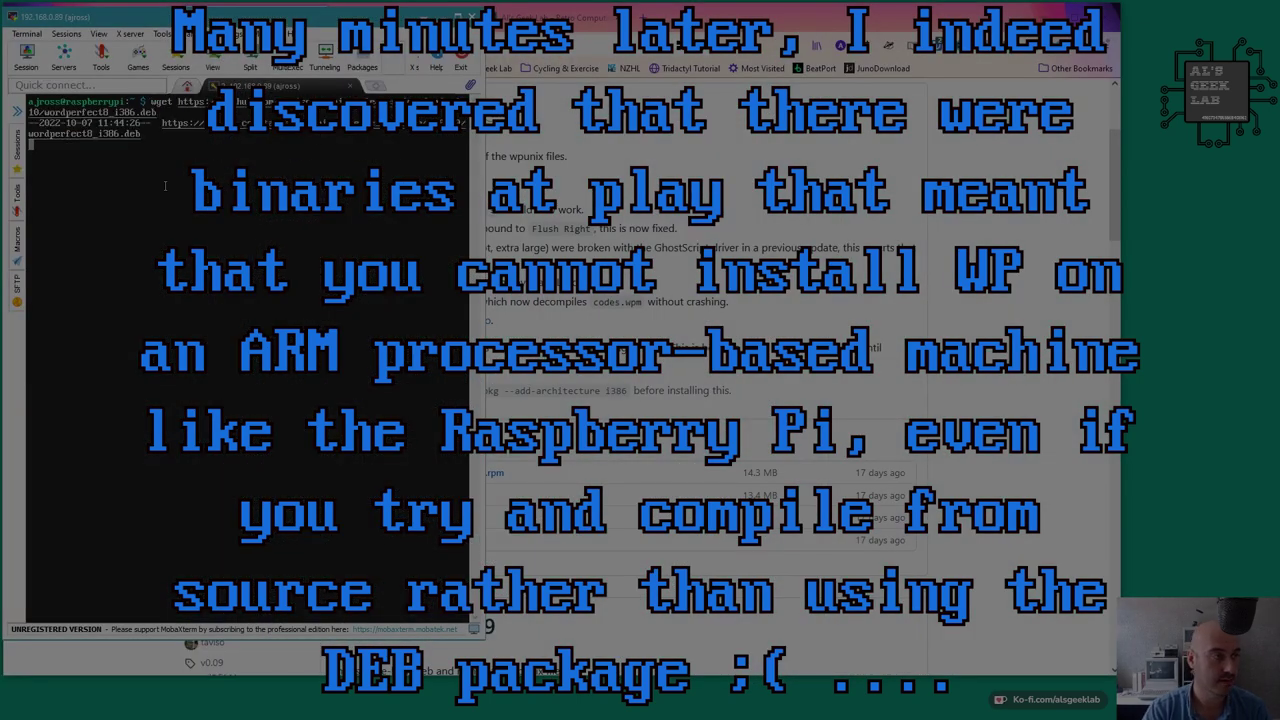
{"action": "type", "text": "sudo dpkg -i w"}
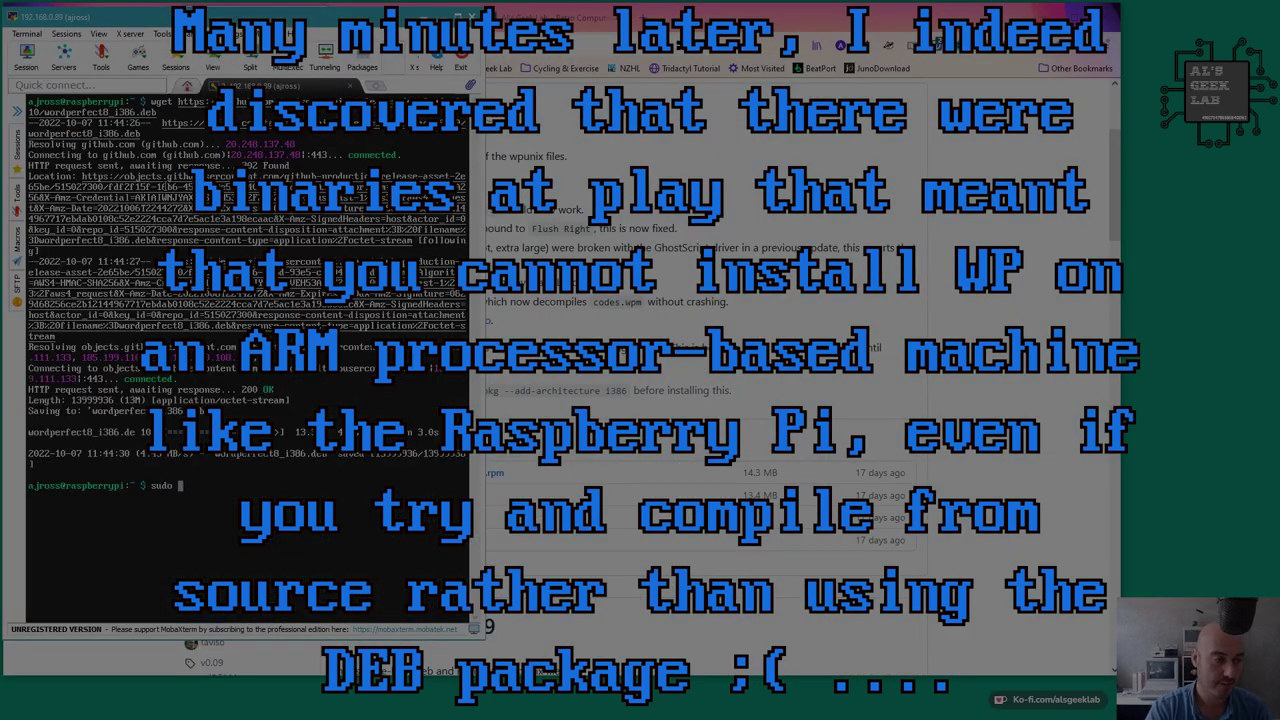
{"action": "key", "text": "Tab"}
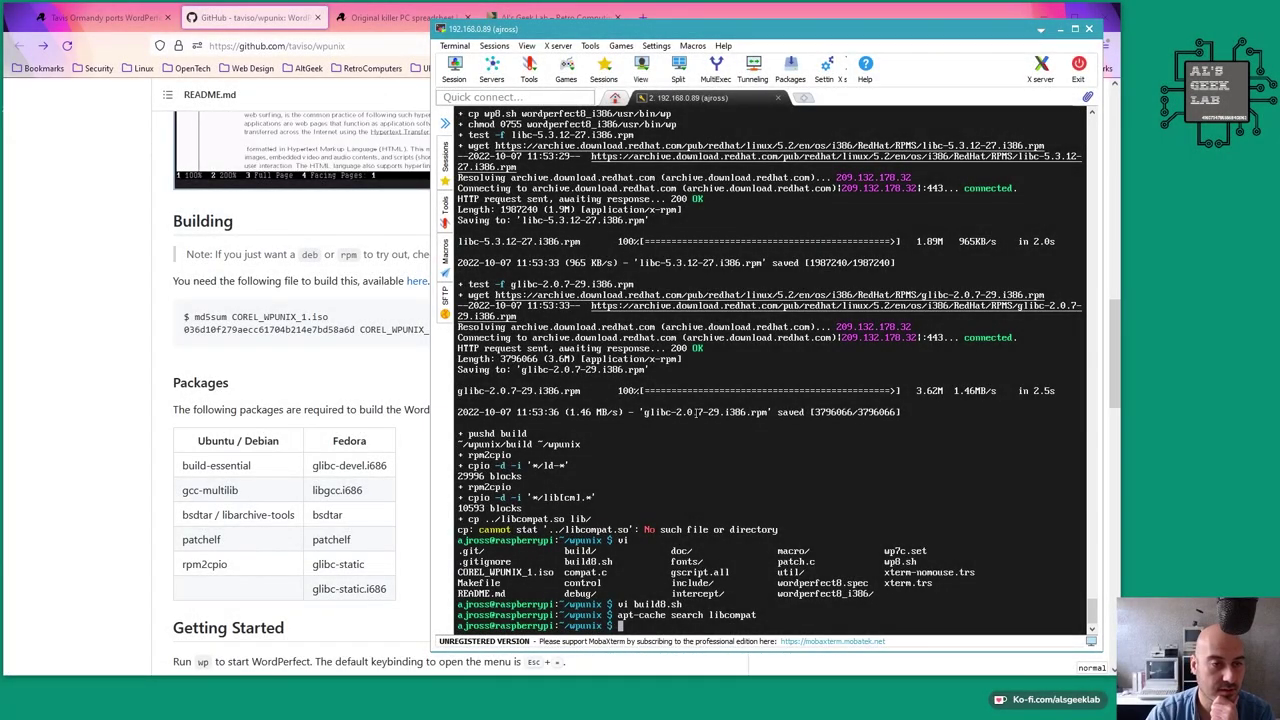
Review the earlier build log, briefly marking the i386 in the glibc package name.
{"action": "scroll", "coordinate": [695, 411], "scroll_direction": "up", "scroll_amount": 5}
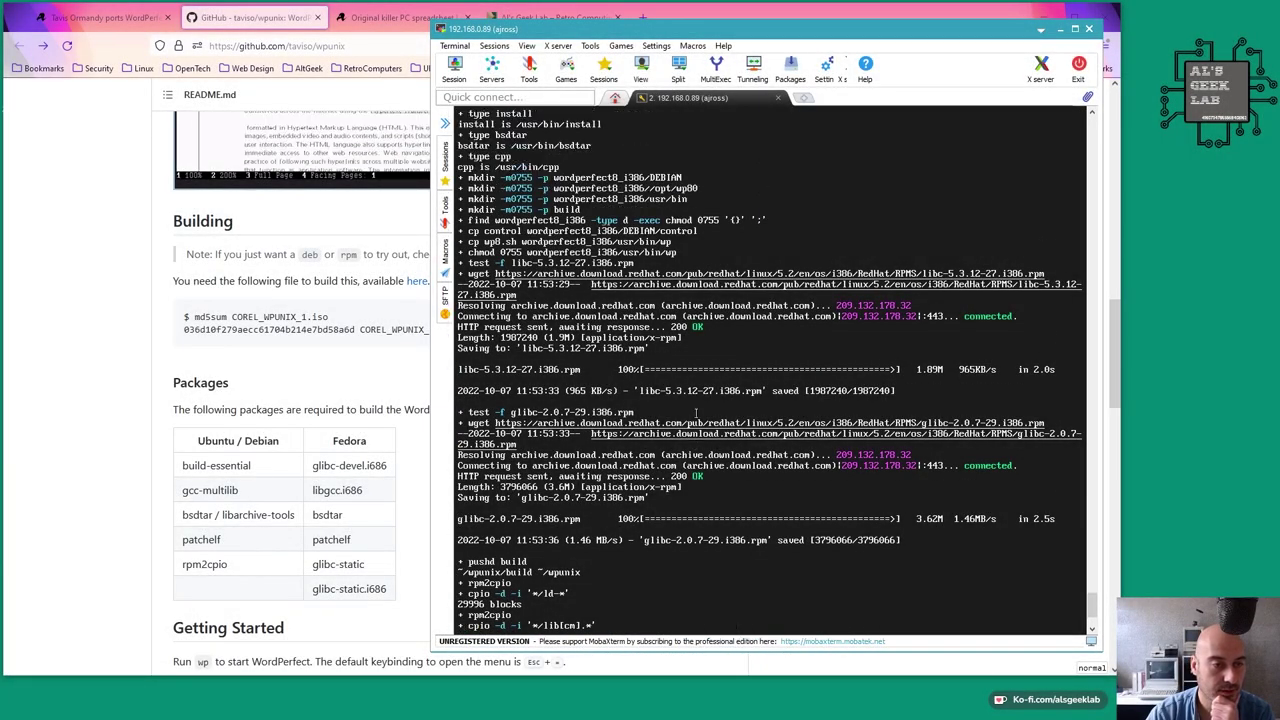
{"action": "mouse_move", "coordinate": [724, 574]}
{"action": "left_mouse_down"}
{"action": "mouse_move", "coordinate": [768, 574]}
{"action": "mouse_move", "coordinate": [749, 570]}
{"action": "left_mouse_up"}
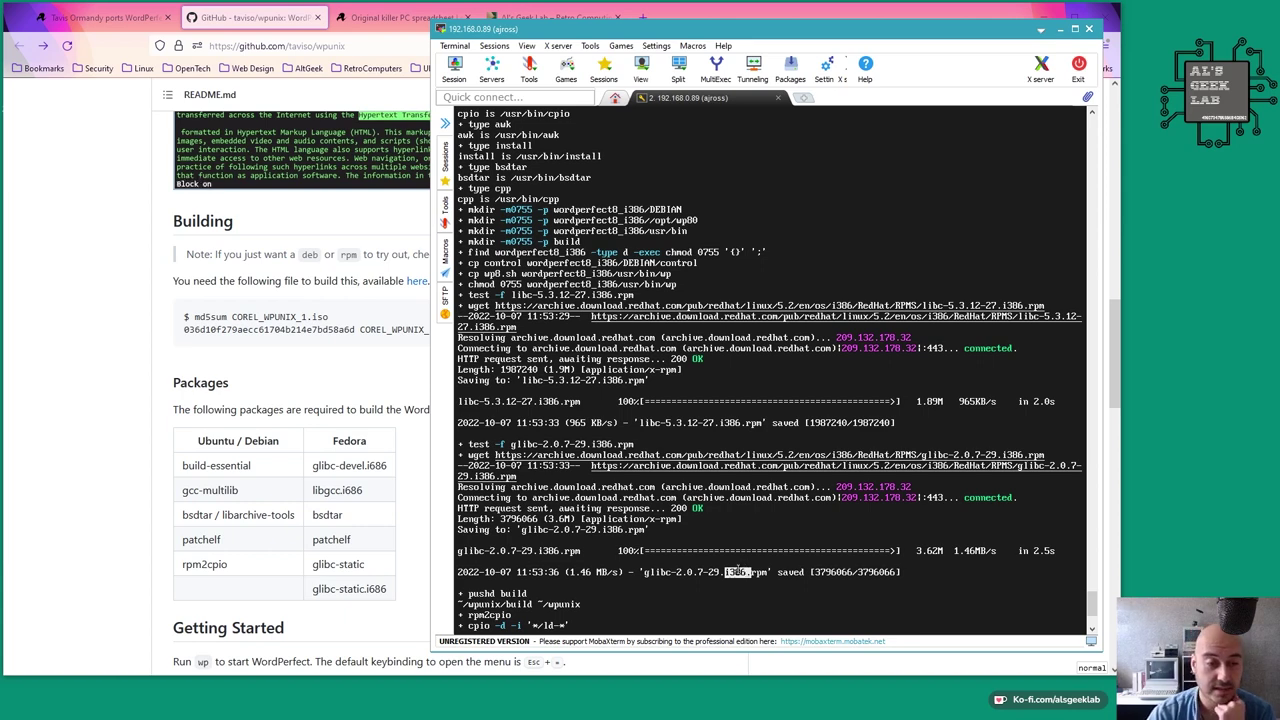
{"action": "scroll", "coordinate": [710, 582], "scroll_direction": "down", "scroll_amount": 5}
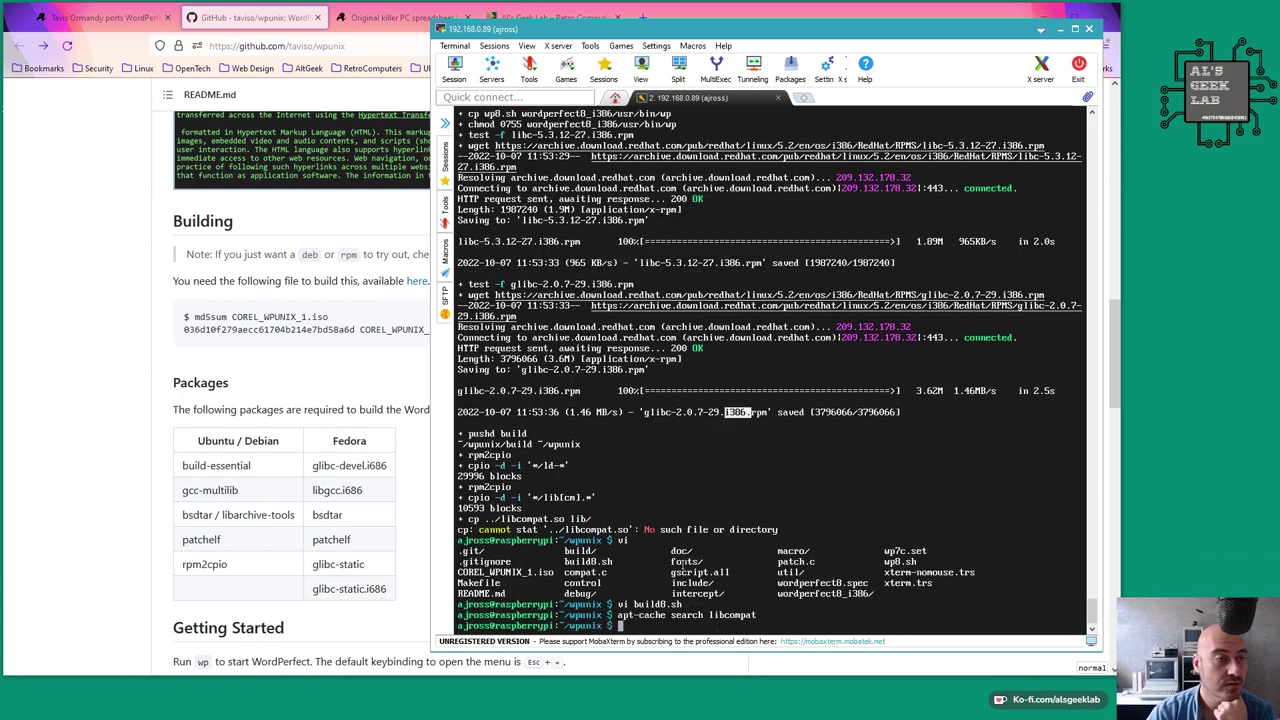
{"action": "scroll", "coordinate": [691, 560], "scroll_direction": "up", "scroll_amount": 15}
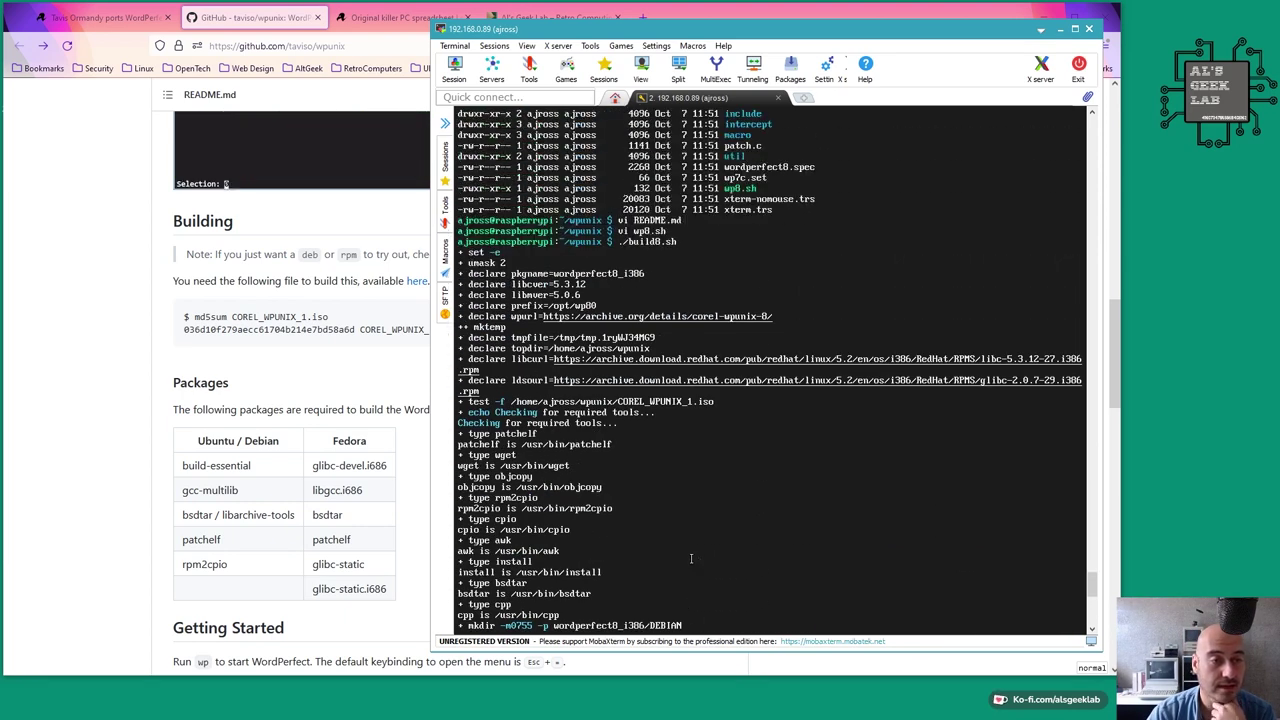
{"action": "scroll", "coordinate": [691, 560], "scroll_direction": "up", "scroll_amount": 2}
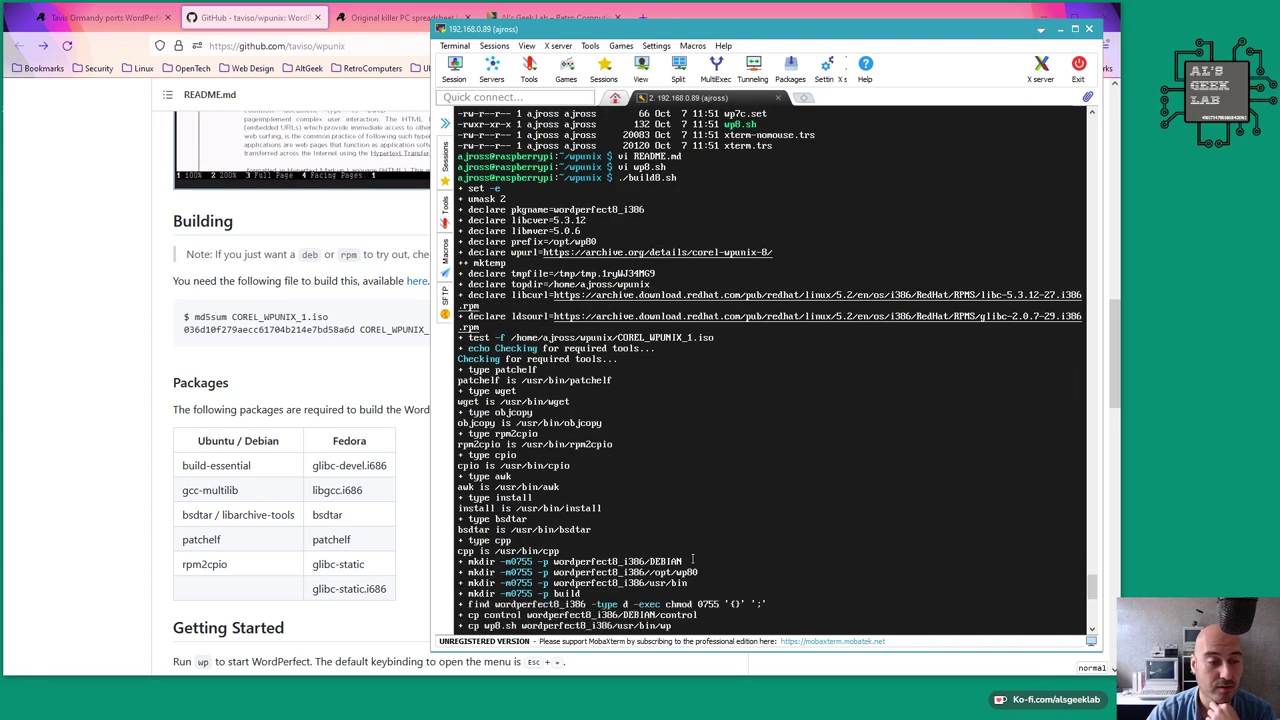
{"action": "scroll", "coordinate": [690, 565], "scroll_direction": "down", "scroll_amount": 10}
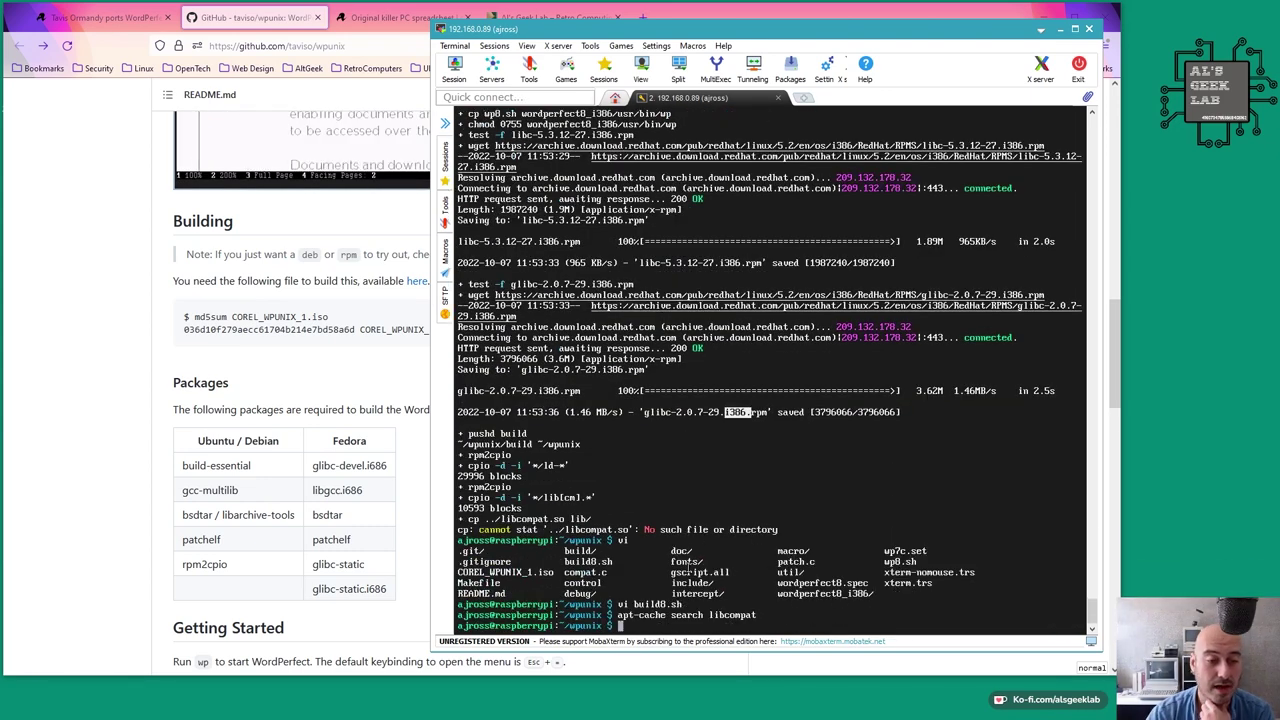
{"action": "left_click", "coordinate": [704, 512]}
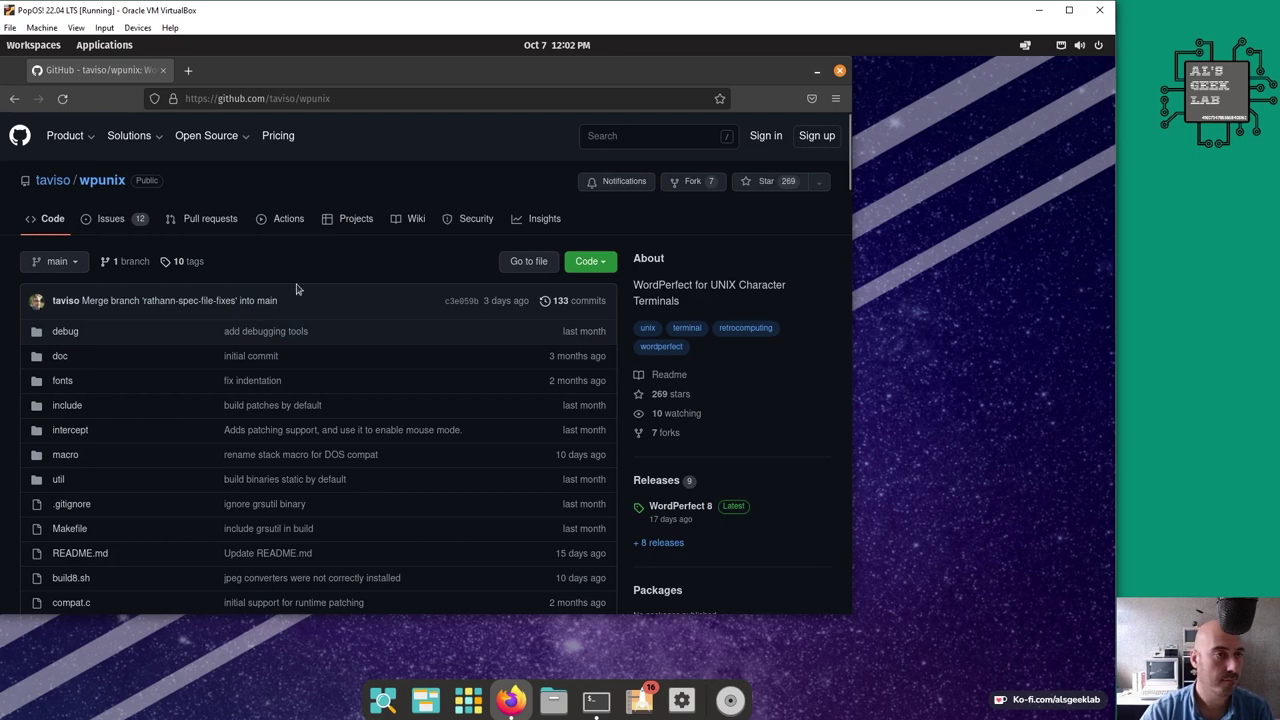
Close Firefox in the Pop!_OS guest to reveal the terminal showing git's command summary.
{"action": "left_click", "coordinate": [840, 71]}
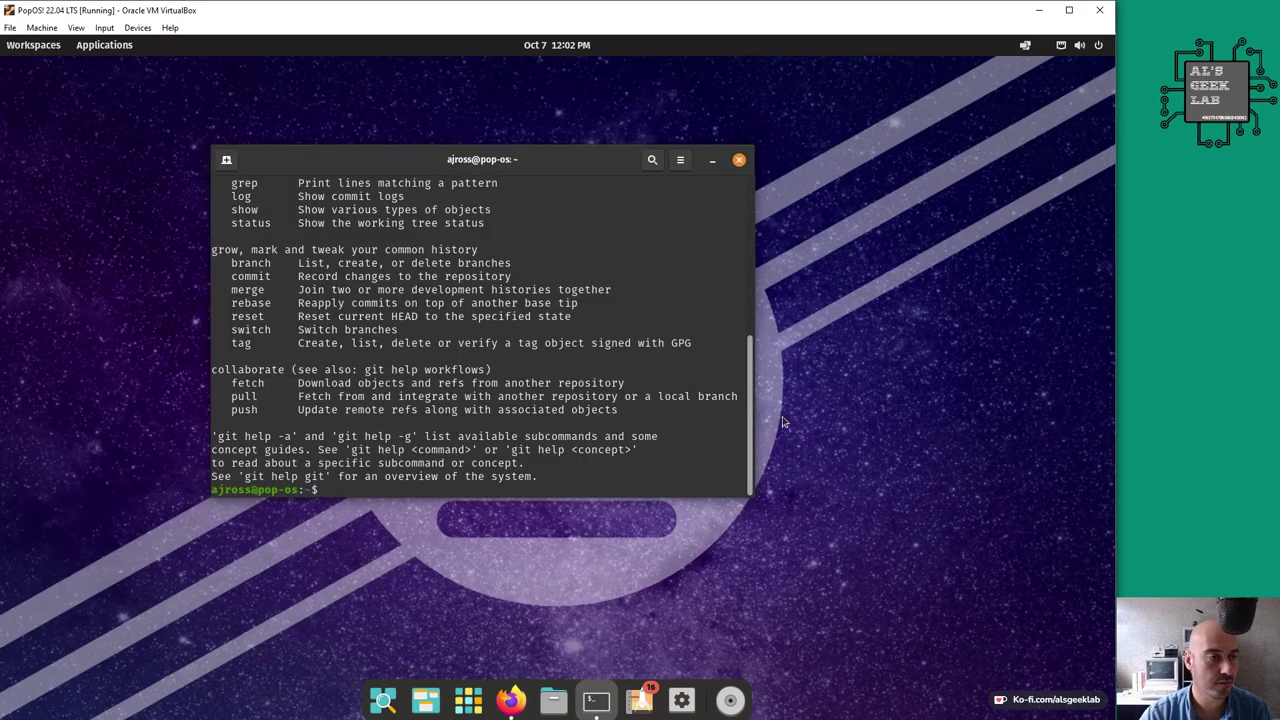
Reopen Firefox on the GitHub wpunix README and scroll through it.
{"action": "left_click", "coordinate": [511, 698]}
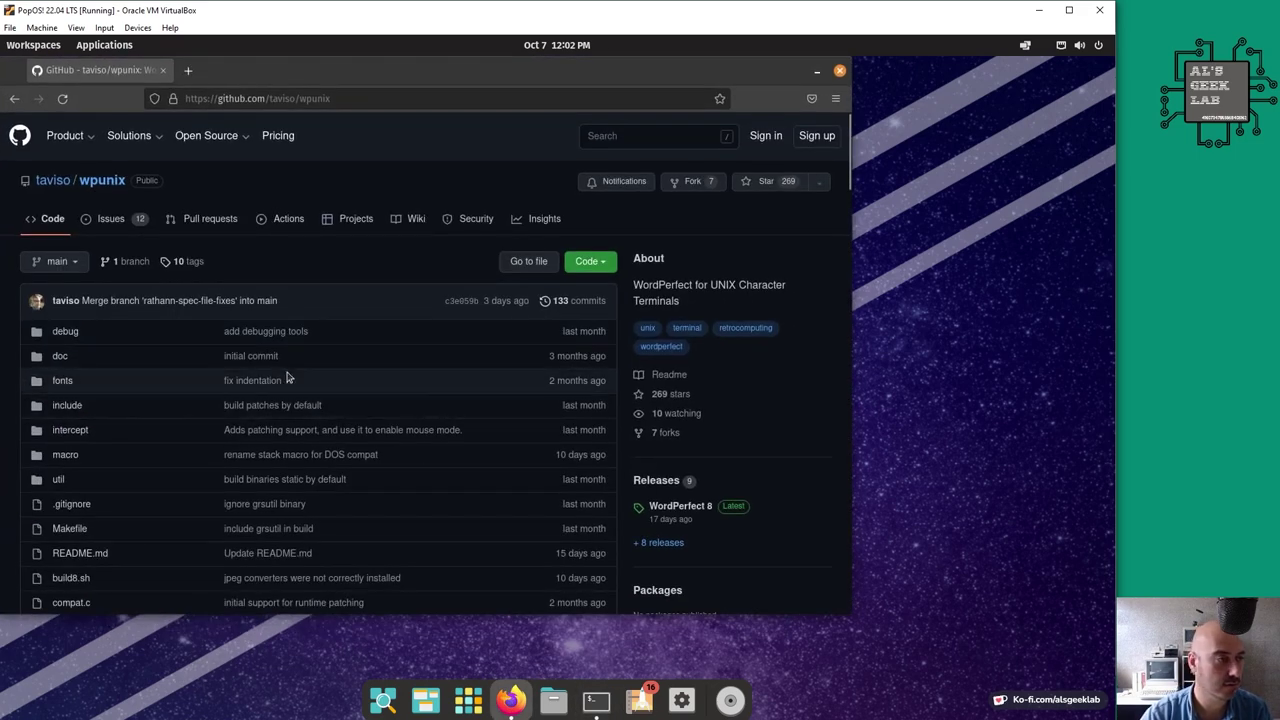
{"action": "scroll", "coordinate": [287, 376], "scroll_direction": "down", "scroll_amount": 6}
{"action": "scroll", "coordinate": [287, 376], "scroll_direction": "up", "scroll_amount": 4}
{"action": "scroll", "coordinate": [287, 373], "scroll_direction": "up", "scroll_amount": 5}
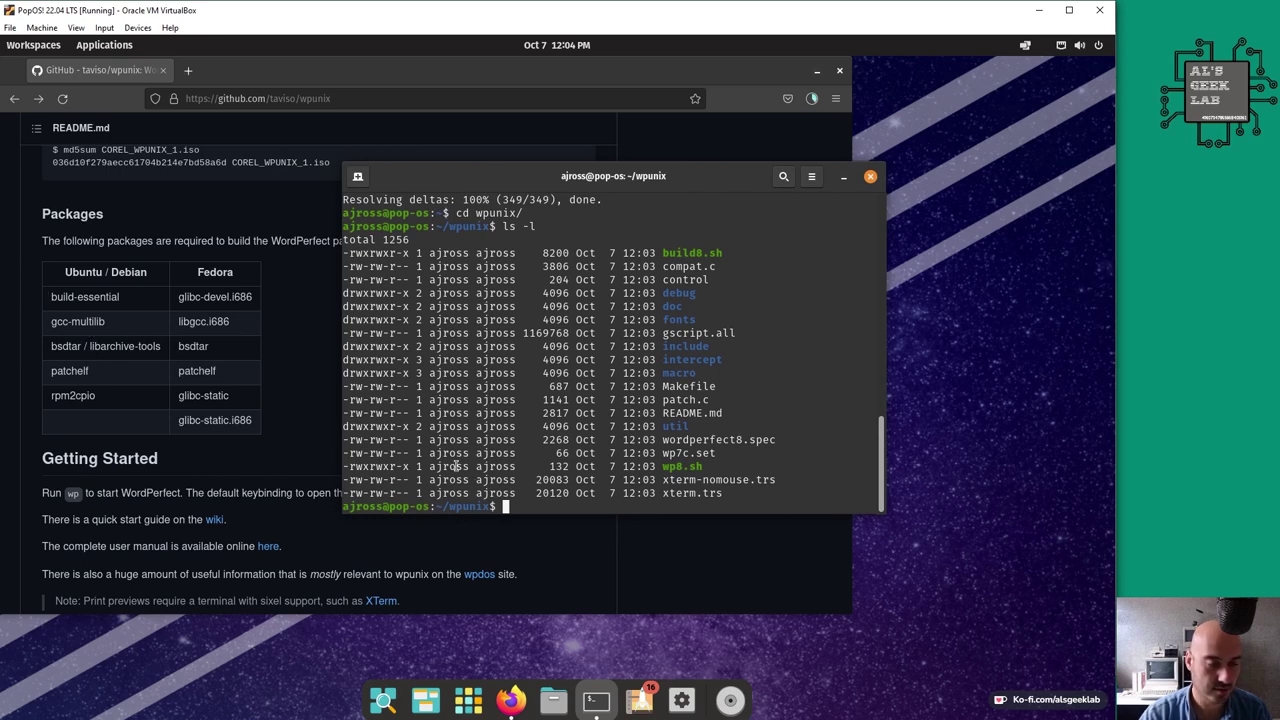
Type 'sudo apt update && sudo apt install build-essential' in the ~/wpunix terminal.
{"action": "type", "text": "udo apt u"}
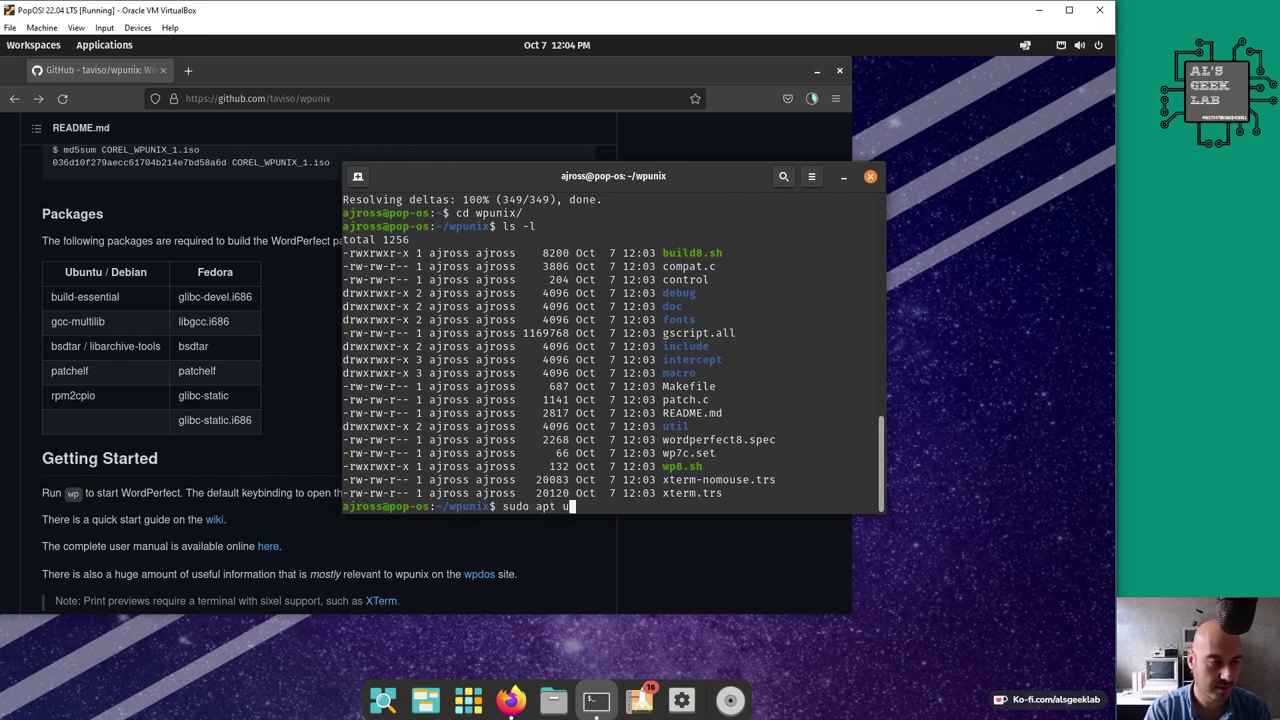
{"action": "type", "text": "pdate"}
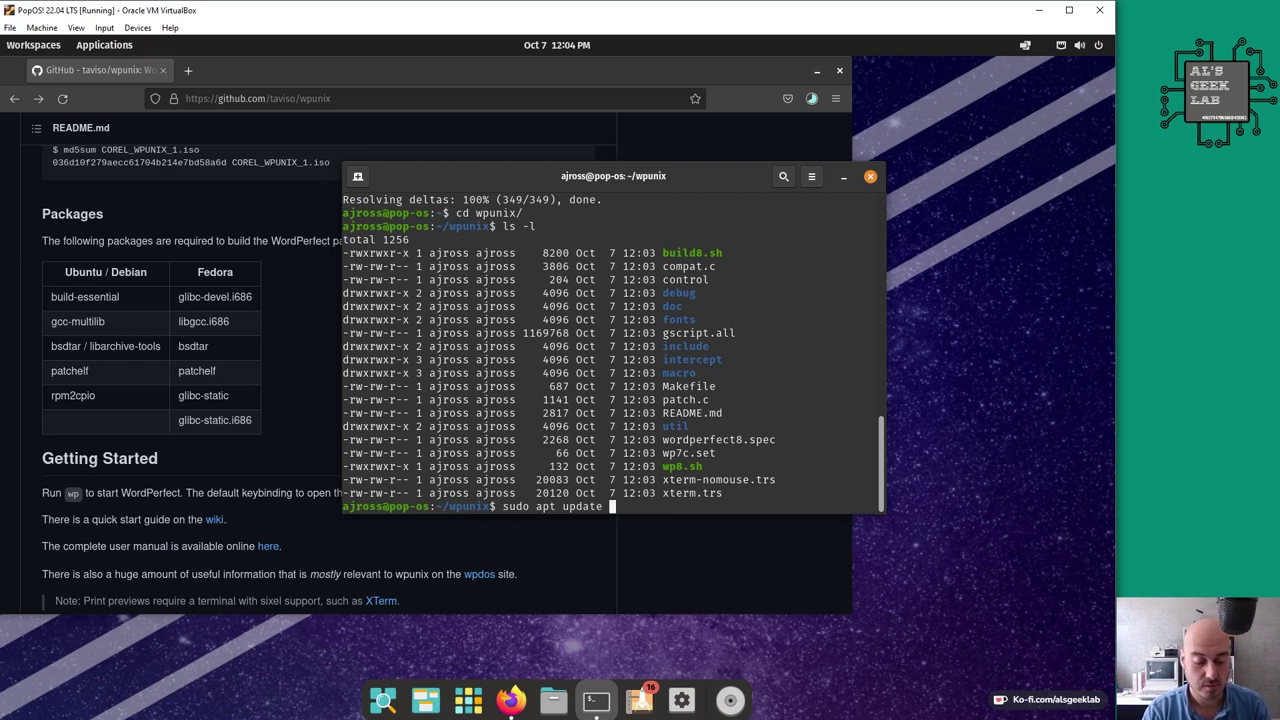
{"action": "type", "text": "&&"}
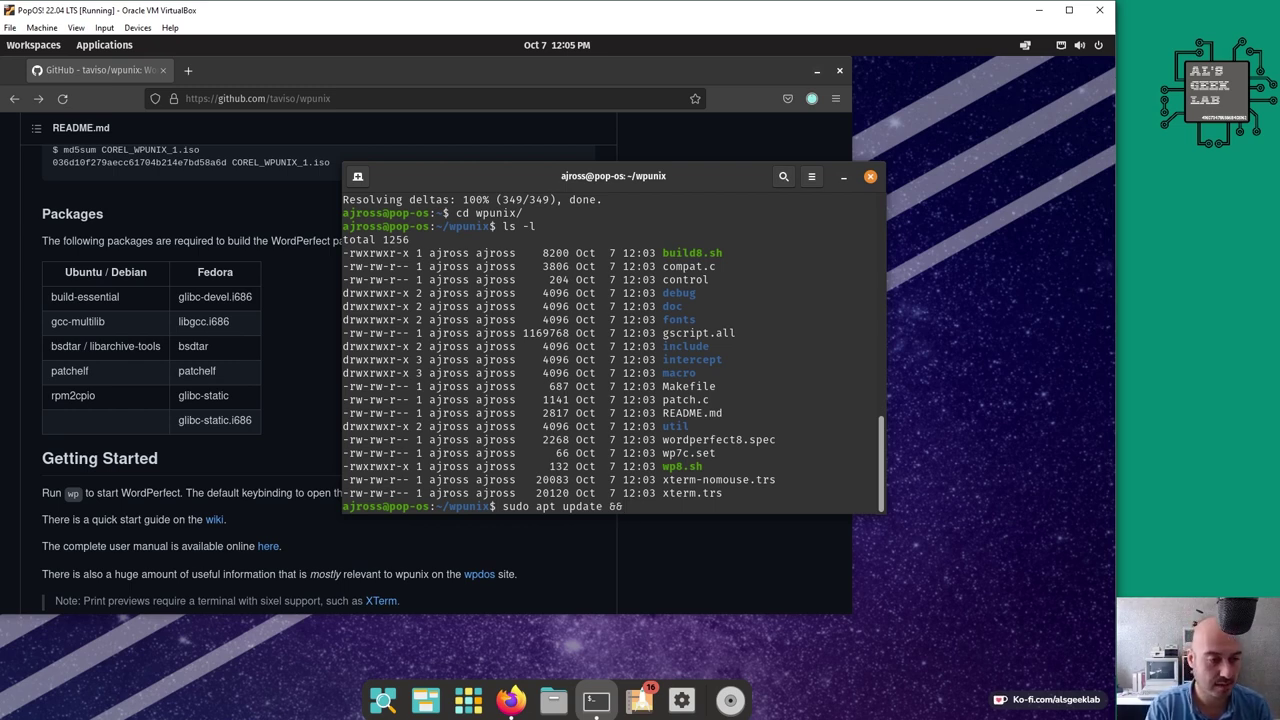
{"action": "type", "text": "sudo apt "}
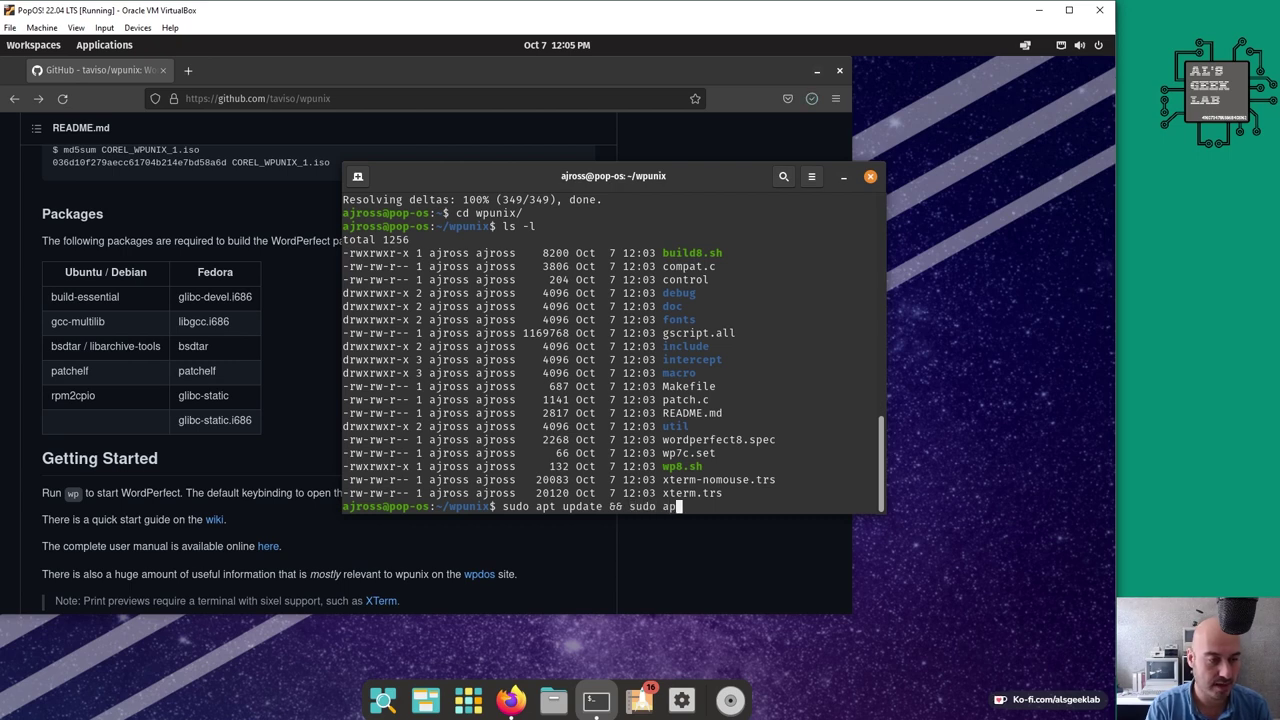
{"action": "type", "text": "install "}
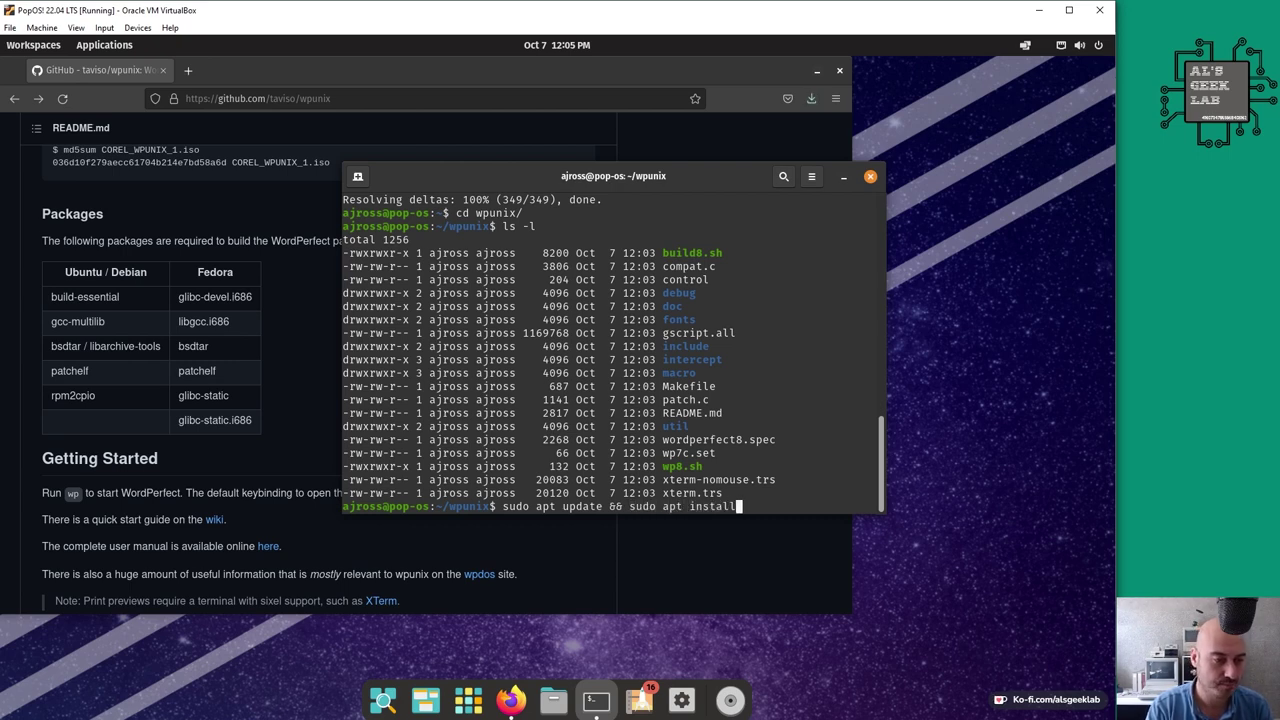
{"action": "type", "text": "bu"}
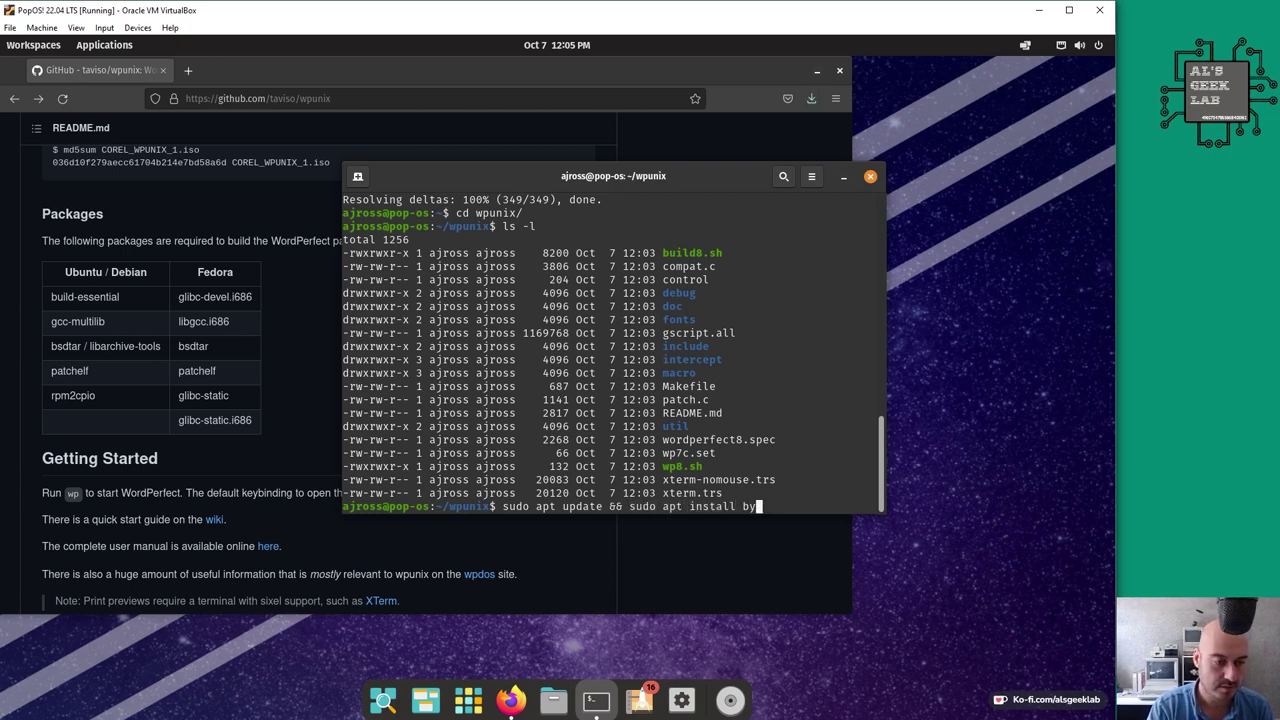
{"action": "type", "text": "ild-essential"}
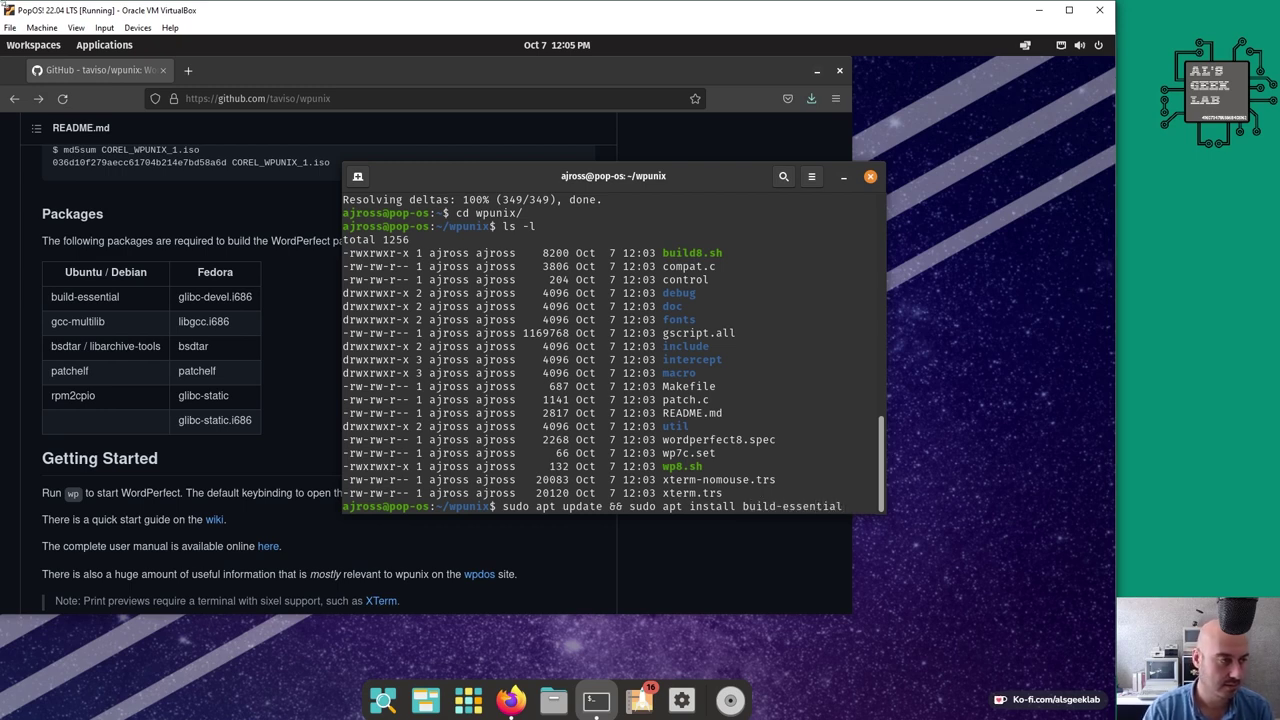
Copy gcc-multilib from the README's package list and append it to the install command.
{"action": "left_click", "coordinate": [106, 323]}
{"action": "triple_click", "coordinate": [100, 322]}
{"action": "right_click", "coordinate": [98, 322]}
{"action": "left_click", "coordinate": [140, 336]}
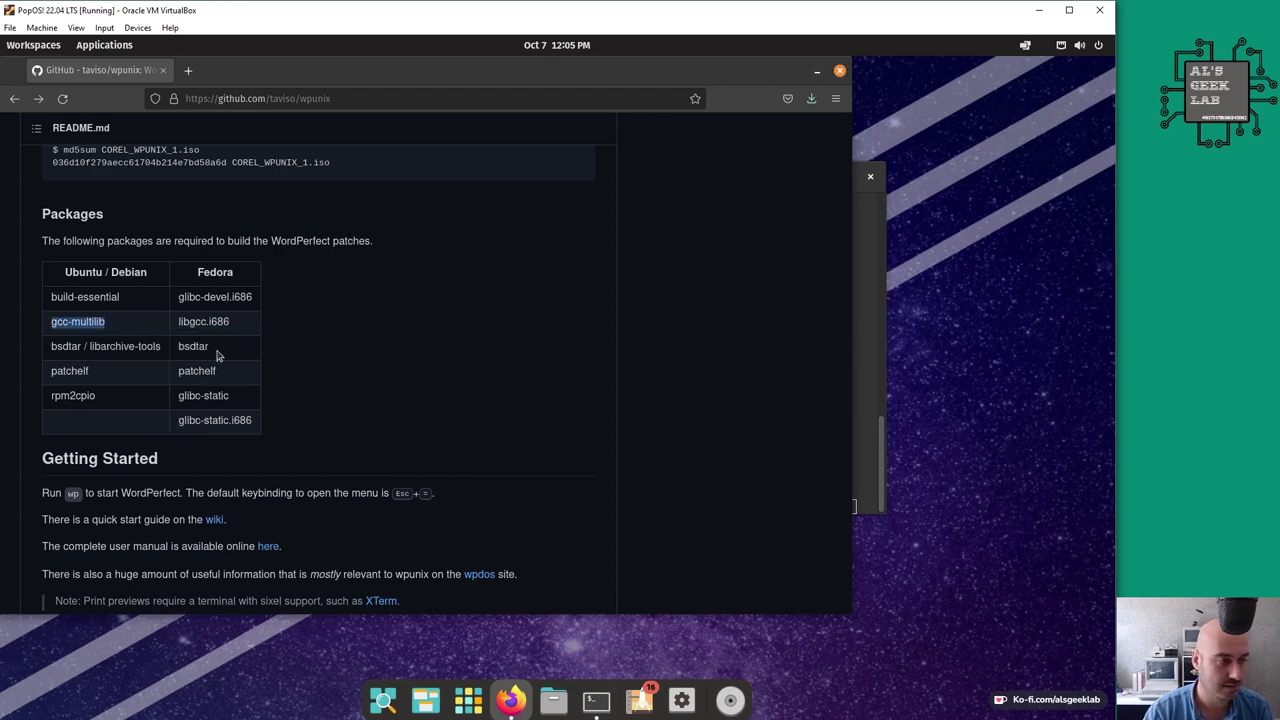
{"action": "key", "text": "alt+Tab"}
{"action": "right_click", "coordinate": [849, 505]}
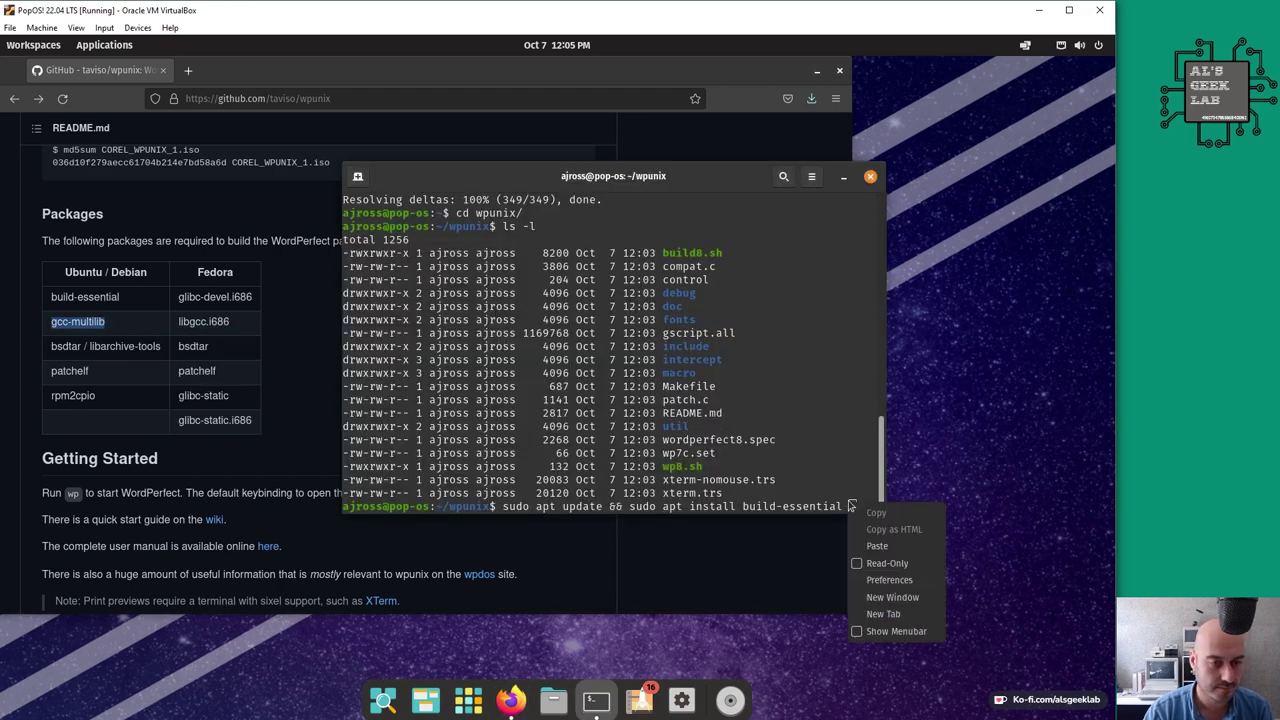
{"action": "left_click", "coordinate": [875, 546]}
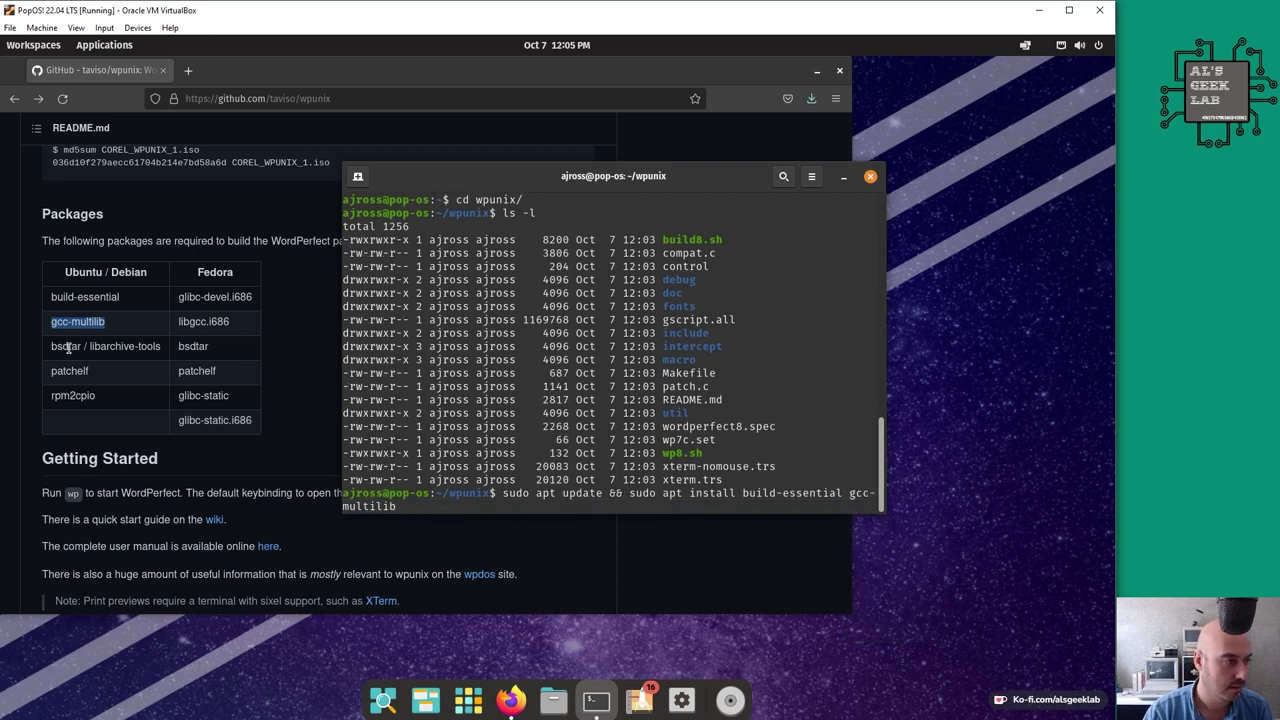
Add bsdtar, patchelf and rpm2cpio, run the command and enter the sudo password.
{"action": "type", "text": "bs"}
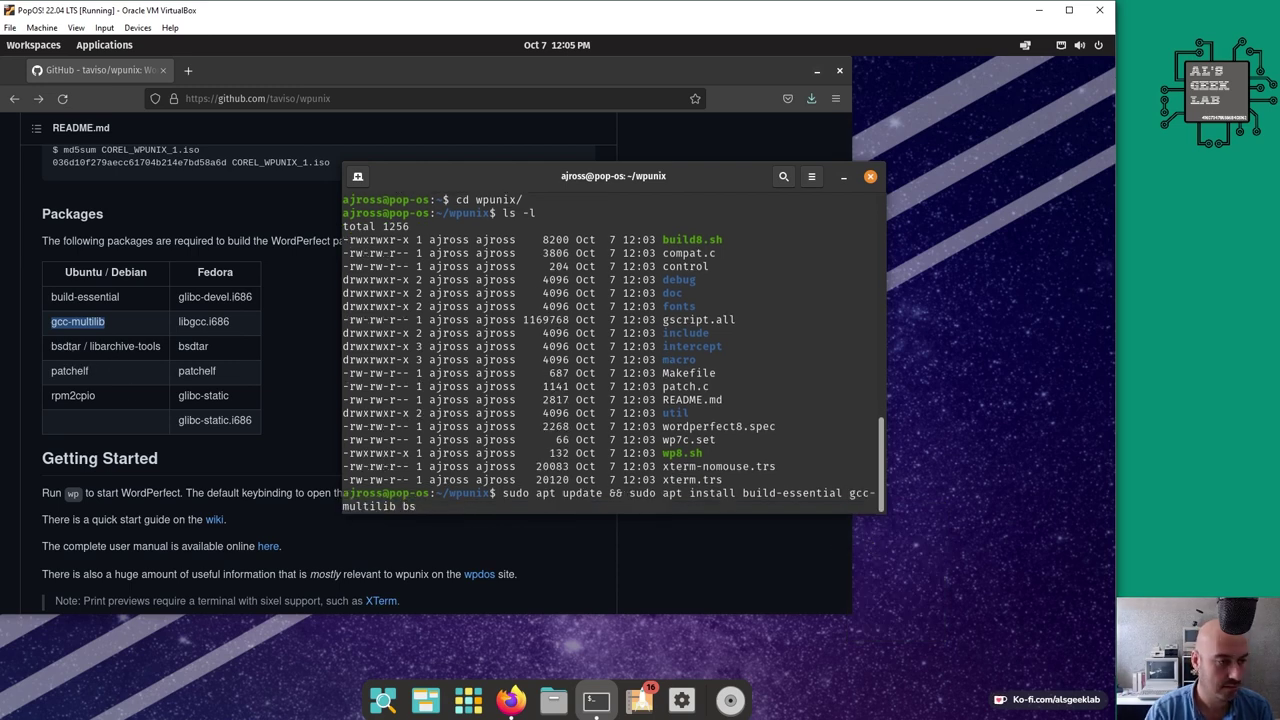
{"action": "type", "text": "dtar"}
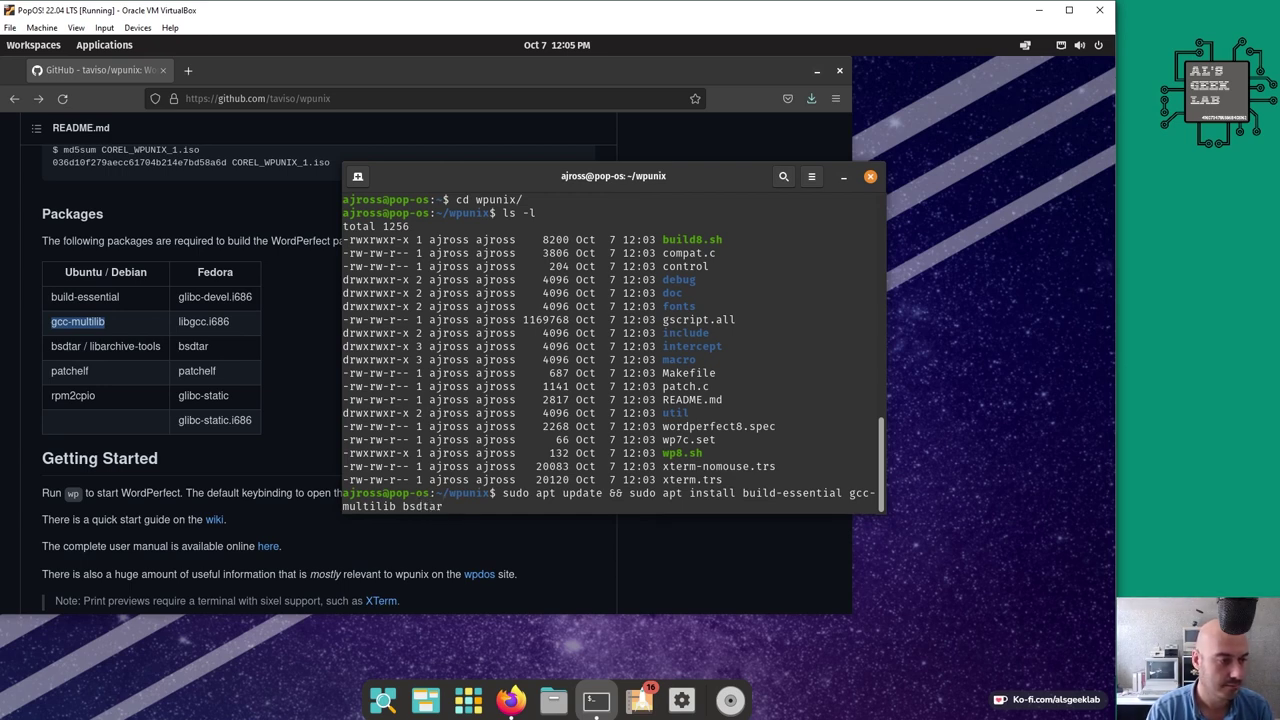
{"action": "type", "text": " patchl"}
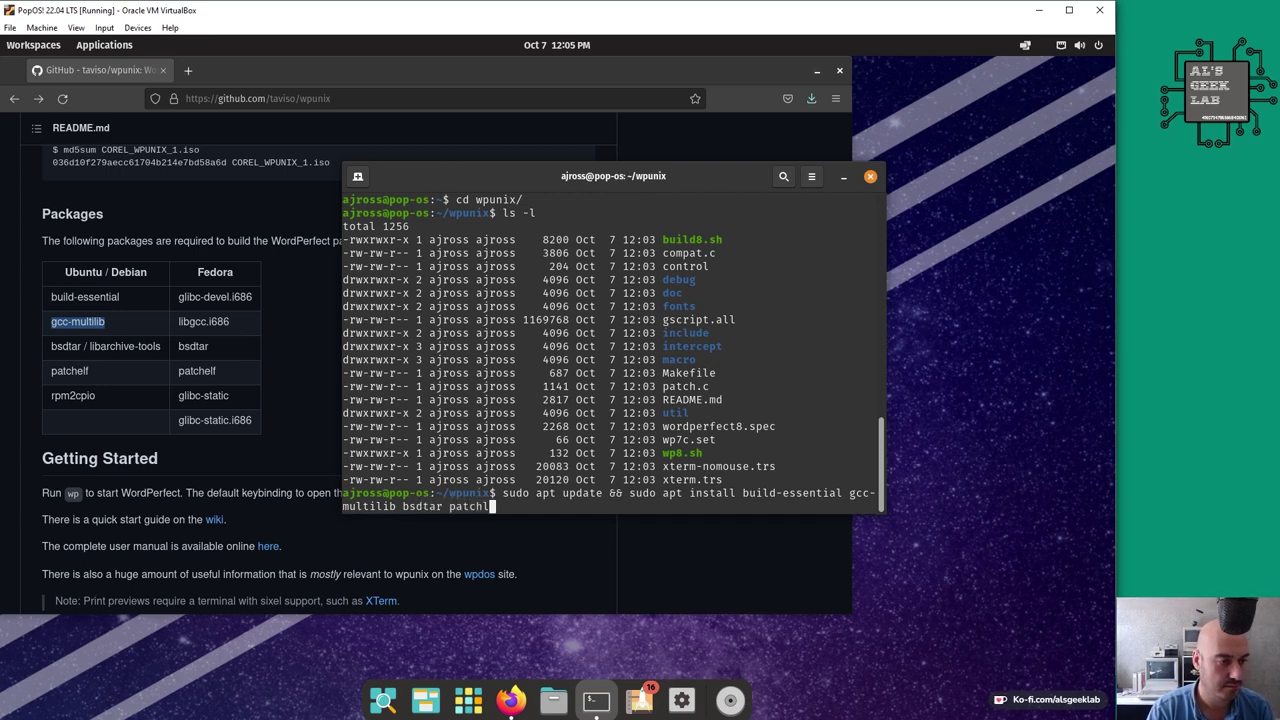
{"action": "type", "text": "lf r"}
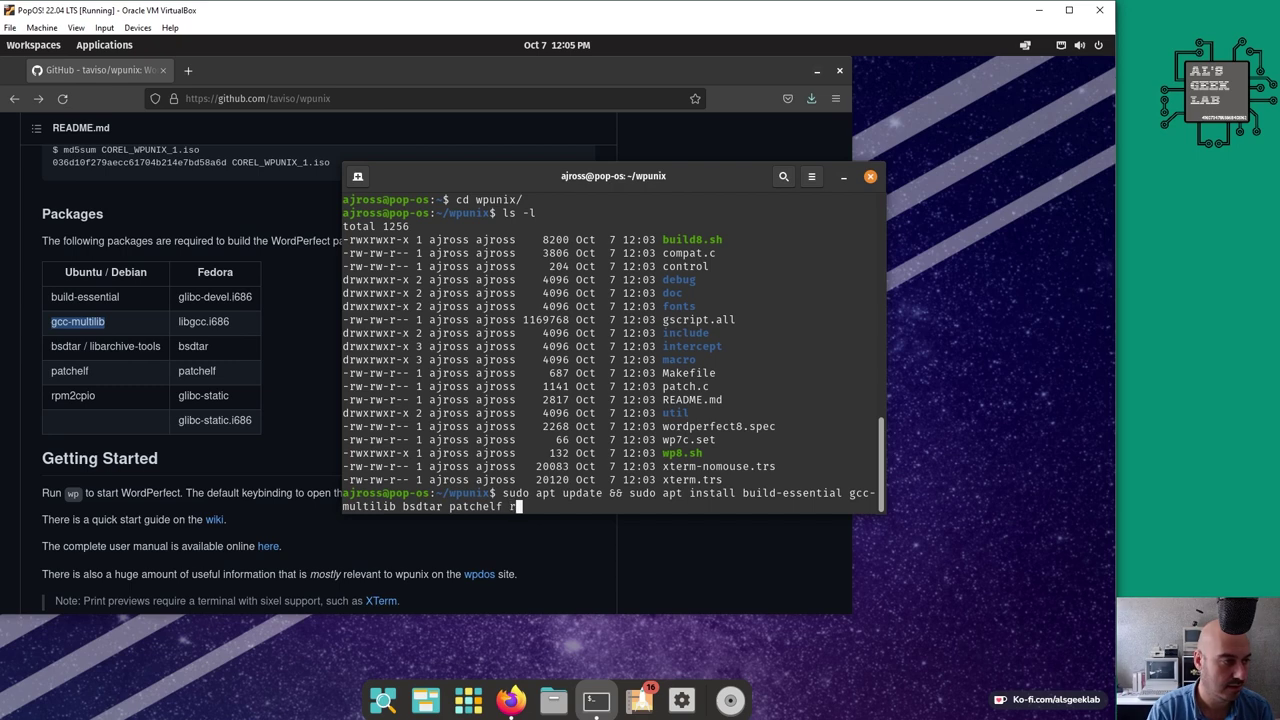
{"action": "type", "text": "pm2cpio"}
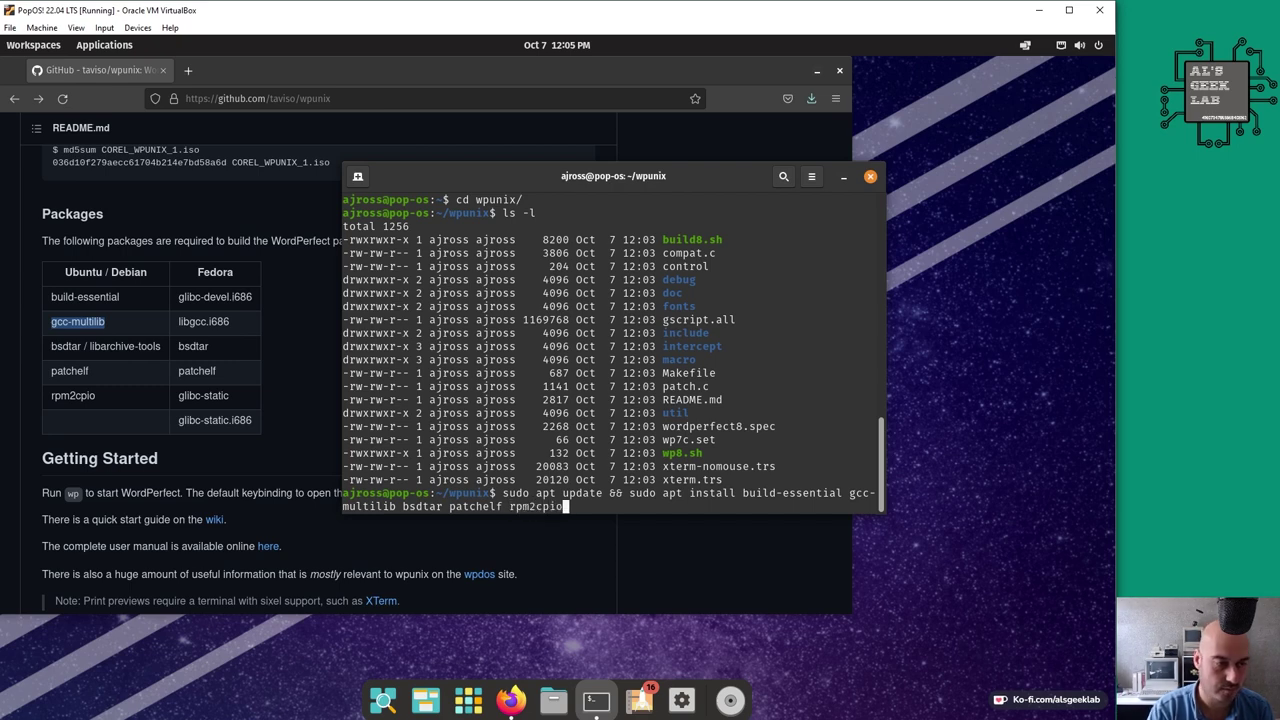
{"action": "key", "text": "Return"}
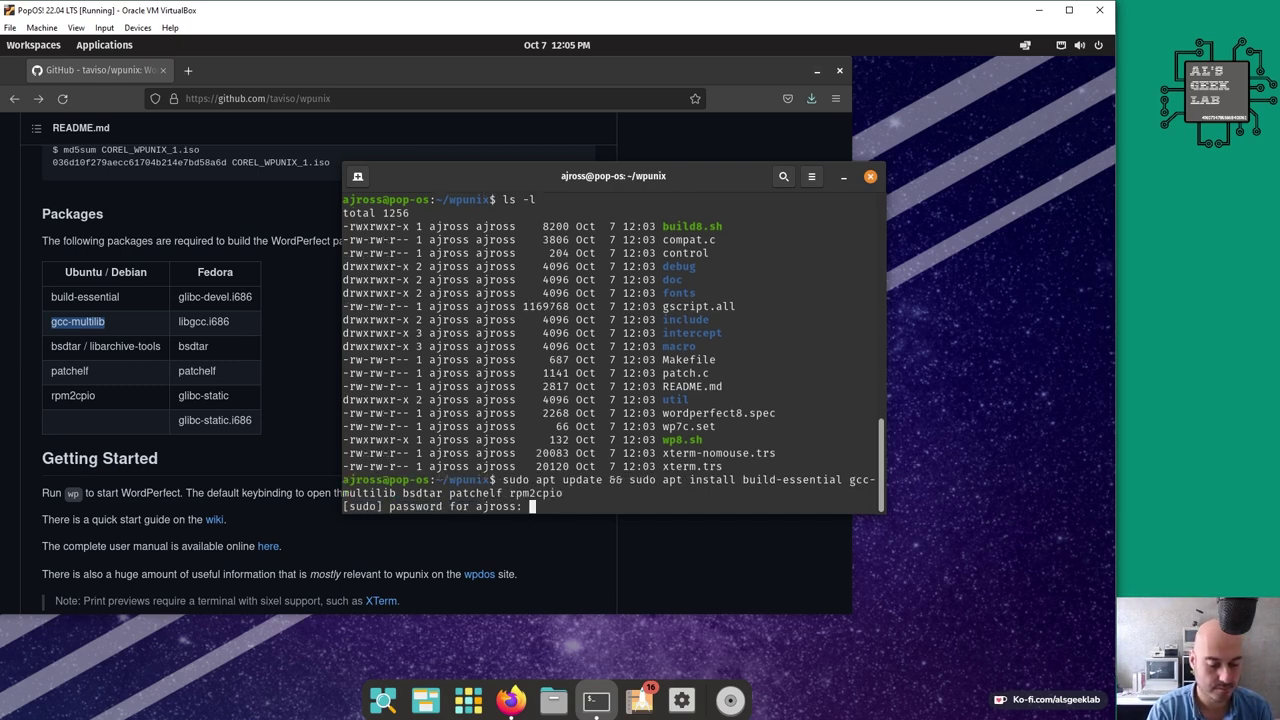
{"action": "key", "text": "Return"}
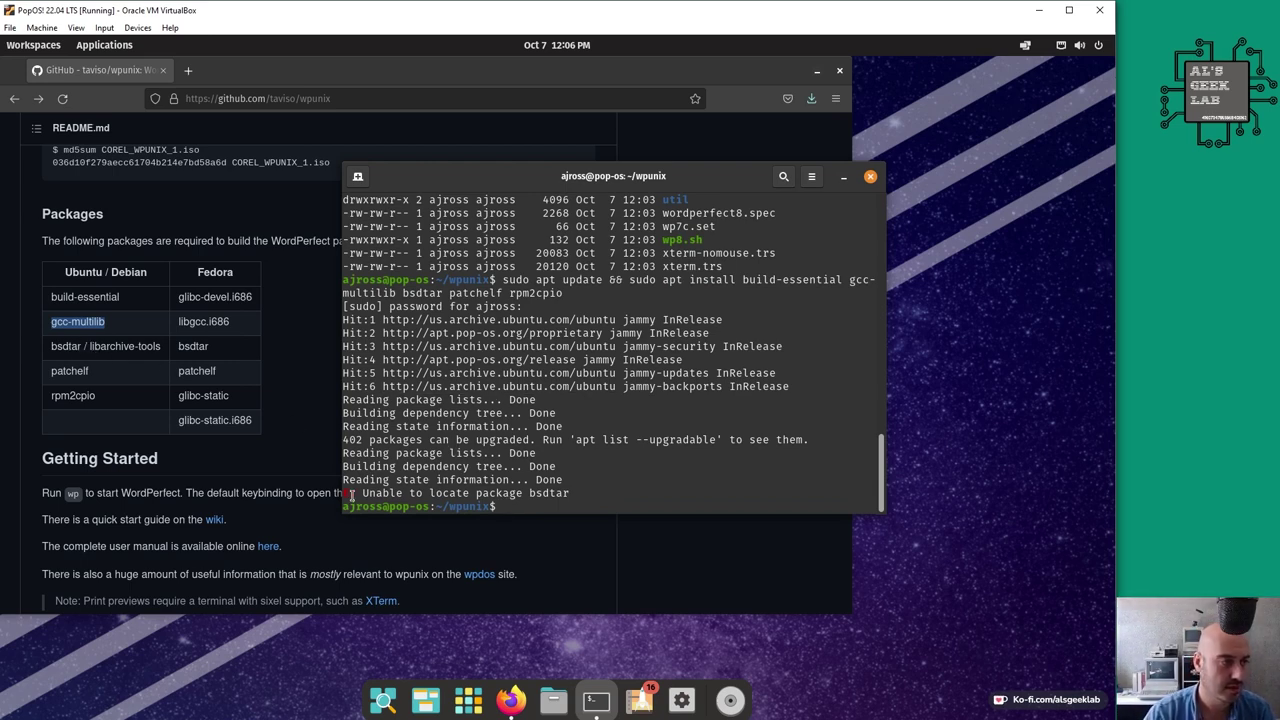
Recall the install command, drop 'sudo apt update &&', replace bsdtar with libarchive-tools and run it.
{"action": "key", "text": "Up"}
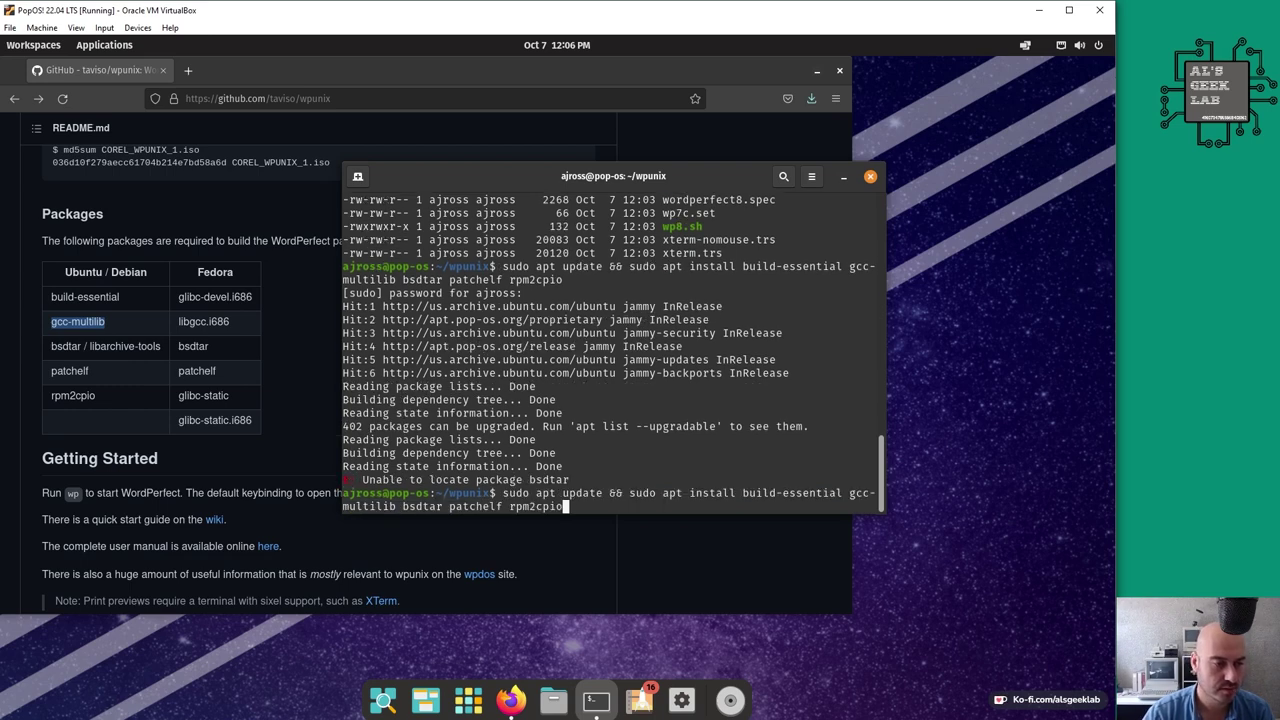
{"action": "key", "text": "Home"}
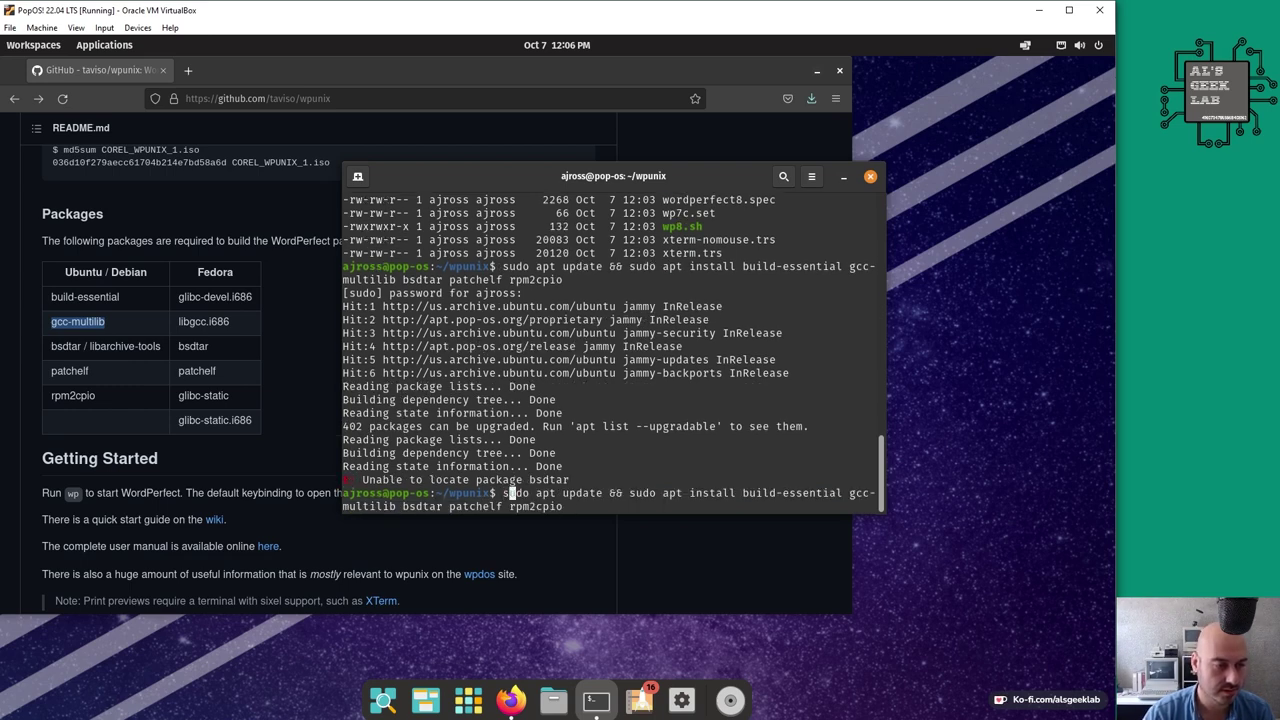
{"action": "key", "text": "Delete"}
{"action": "key", "text": "Delete"}
{"action": "key", "text": "Delete"}
{"action": "key", "text": "Delete"}
{"action": "key", "text": "Delete"}
{"action": "key", "text": "Delete"}
{"action": "key", "text": "Delete"}
{"action": "key", "text": "Delete"}
{"action": "key", "text": "Delete"}
{"action": "key", "text": "Delete"}
{"action": "key", "text": "Delete"}
{"action": "key", "text": "Delete"}
{"action": "key", "text": "Delete"}
{"action": "key", "text": "Delete"}
{"action": "key", "text": "Delete"}
{"action": "key", "text": "Delete"}
{"action": "key", "text": "Delete"}
{"action": "key", "text": "Delete"}
{"action": "key", "text": "Delete"}
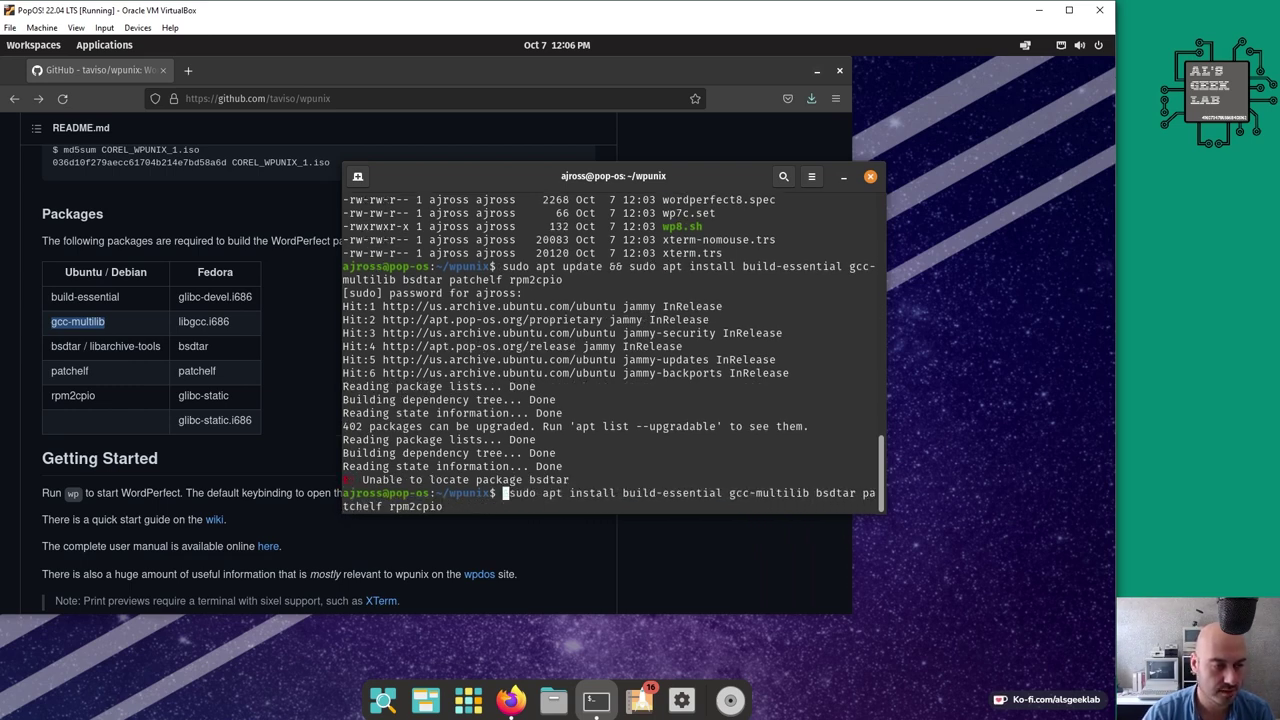
{"action": "key", "text": "Right"}
{"action": "key", "text": "Right"}
{"action": "key", "text": "Right"}
{"action": "key", "text": "Right"}
{"action": "key", "text": "Right"}
{"action": "key", "text": "Right"}
{"action": "key", "text": "Right"}
{"action": "key", "text": "Right"}
{"action": "key", "text": "Right"}
{"action": "key", "text": "Right"}
{"action": "key", "text": "Right"}
{"action": "key", "text": "Right"}
{"action": "key", "text": "Right"}
{"action": "key", "text": "Right"}
{"action": "key", "text": "Right"}
{"action": "key", "text": "Right"}
{"action": "key", "text": "Right"}
{"action": "key", "text": "Right"}
{"action": "key", "text": "Right"}
{"action": "key", "text": "Right"}
{"action": "key", "text": "Right"}
{"action": "key", "text": "Right"}
{"action": "key", "text": "Right"}
{"action": "key", "text": "Right"}
{"action": "key", "text": "Right"}
{"action": "key", "text": "Right"}
{"action": "key", "text": "Right"}
{"action": "key", "text": "Right"}
{"action": "key", "text": "Right"}
{"action": "key", "text": "Right"}
{"action": "key", "text": "Right"}
{"action": "key", "text": "Right"}
{"action": "key", "text": "Right"}
{"action": "key", "text": "Right"}
{"action": "key", "text": "Right"}
{"action": "key", "text": "Right"}
{"action": "key", "text": "Right"}
{"action": "key", "text": "Right"}
{"action": "key", "text": "Right"}
{"action": "key", "text": "Right"}
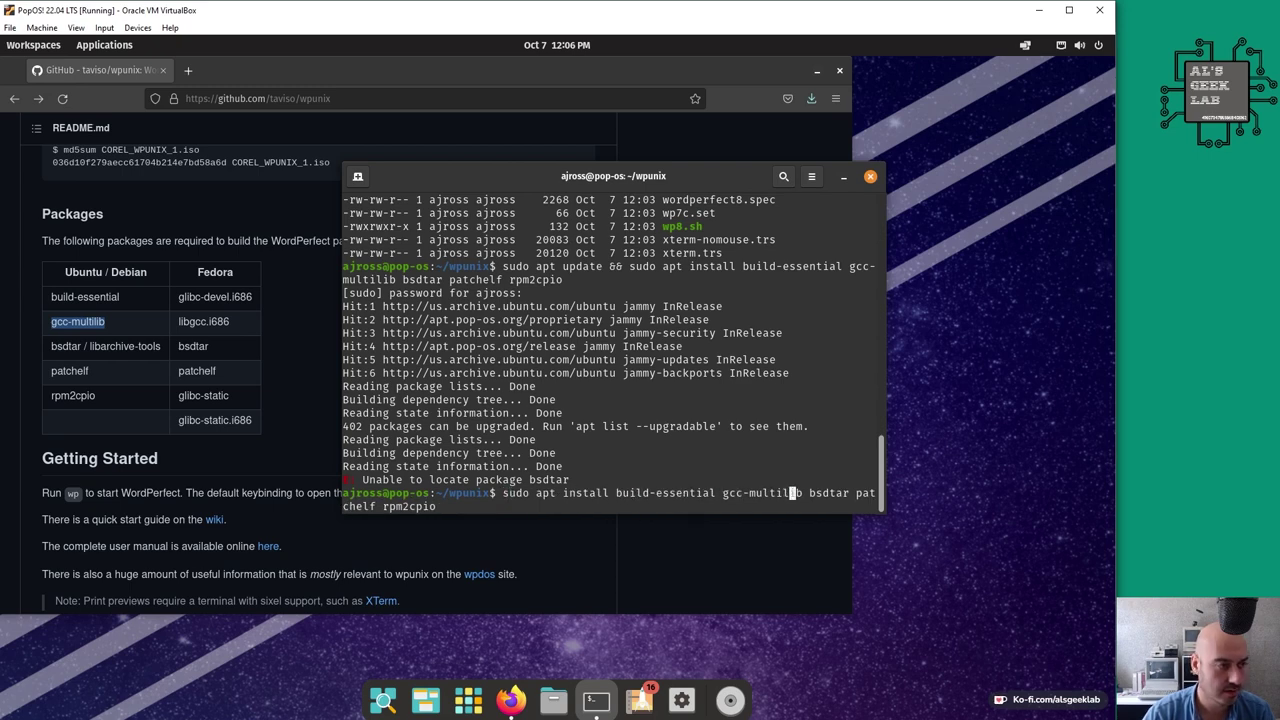
{"action": "key", "text": "Right"}
{"action": "key", "text": "Right"}
{"action": "key", "text": "Right"}
{"action": "key", "text": "BackSpace"}
{"action": "key", "text": "BackSpace"}
{"action": "key", "text": "BackSpace"}
{"action": "key", "text": "BackSpace"}
{"action": "key", "text": "BackSpace"}
{"action": "key", "text": "BackSpace"}
{"action": "key", "text": "BackSpace"}
{"action": "type", "text": "libarchive"}
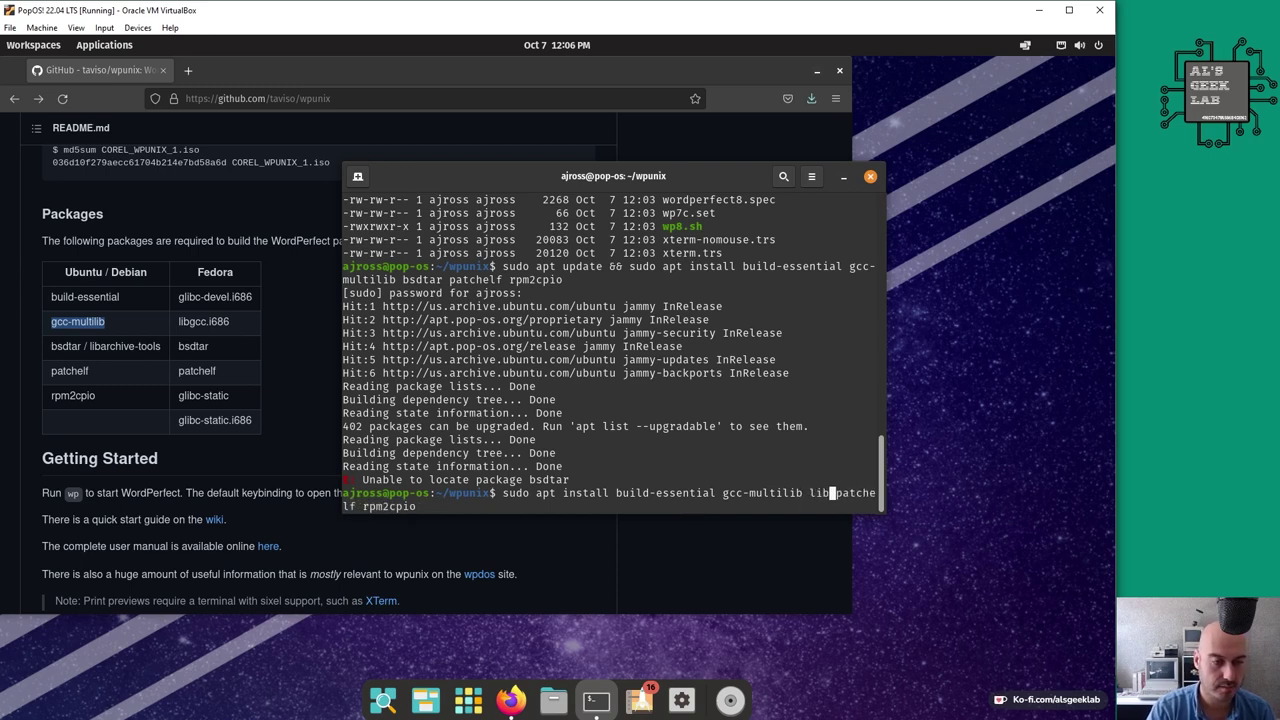
{"action": "type", "text": "-tools"}
{"action": "key", "text": "Return"}
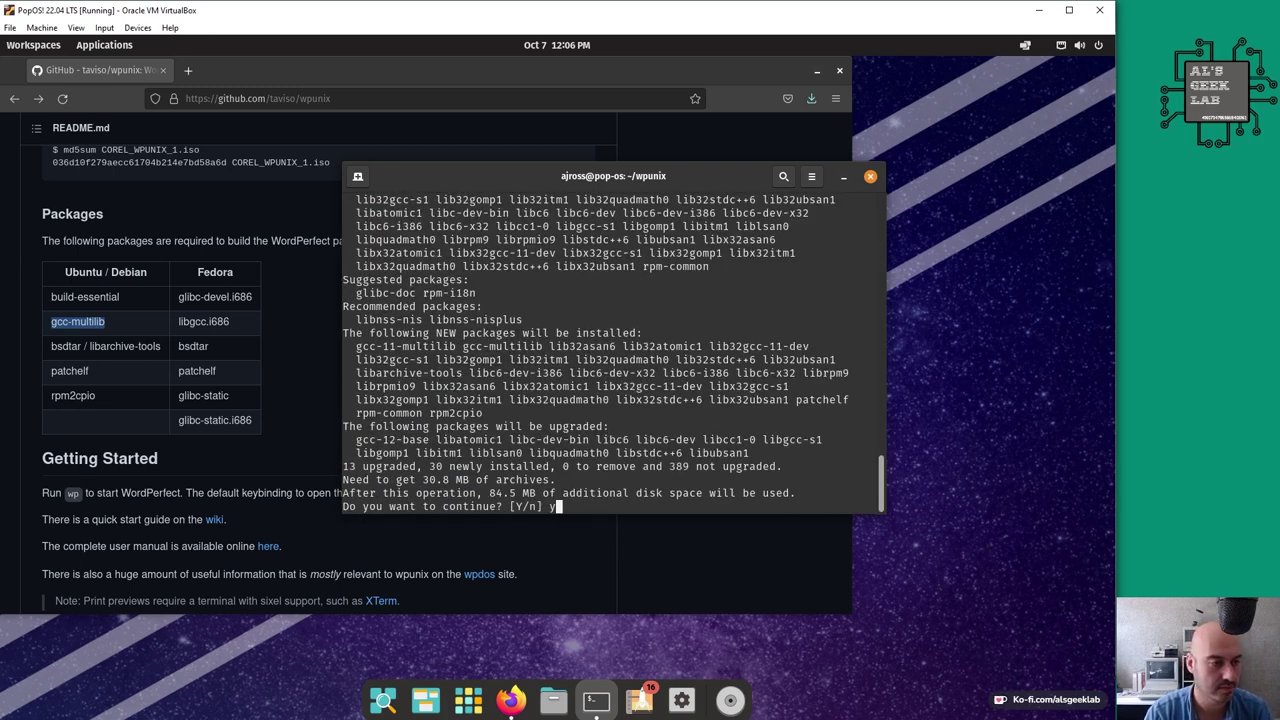
Confirm the package install with y and enlarge the terminal to follow its output.
{"action": "type", "text": "y"}
{"action": "key", "text": "Return"}
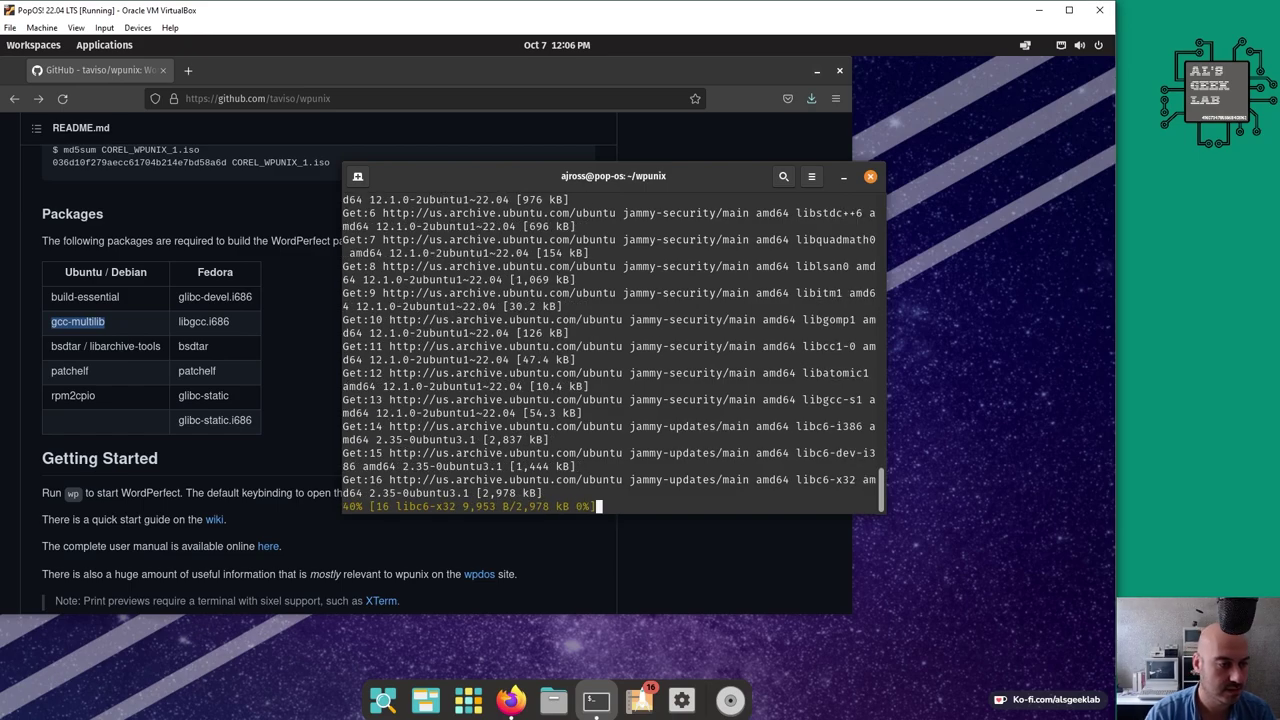
{"action": "left_click_drag", "start_coordinate": [884, 513], "coordinate": [1022, 618]}
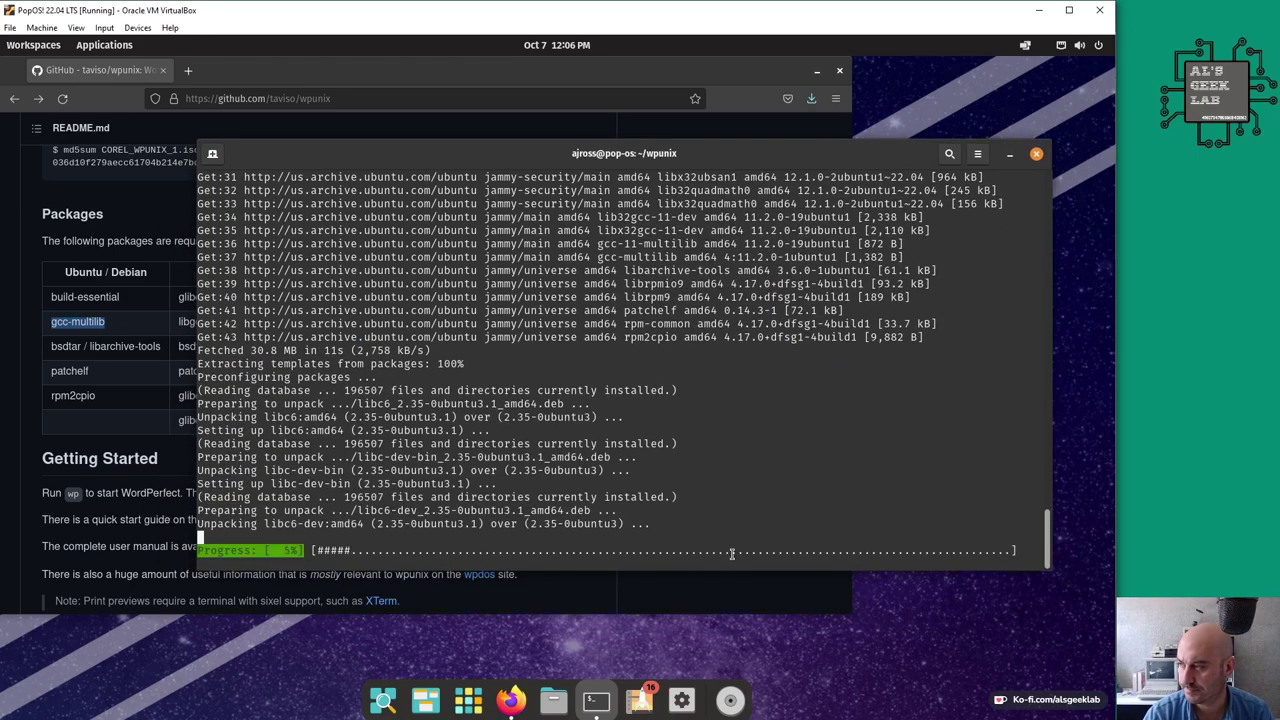
{"action": "scroll", "coordinate": [101, 547], "scroll_direction": "down", "scroll_amount": 2}
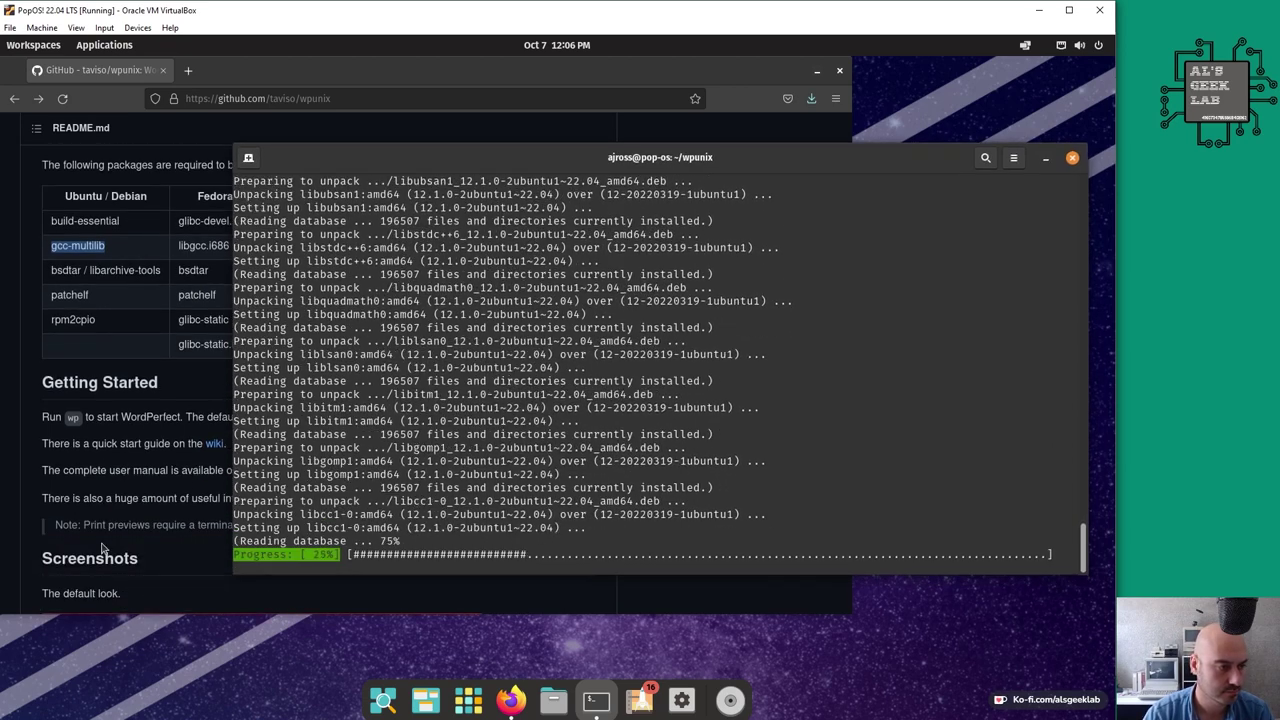
{"action": "scroll", "coordinate": [101, 547], "scroll_direction": "down", "scroll_amount": 6}
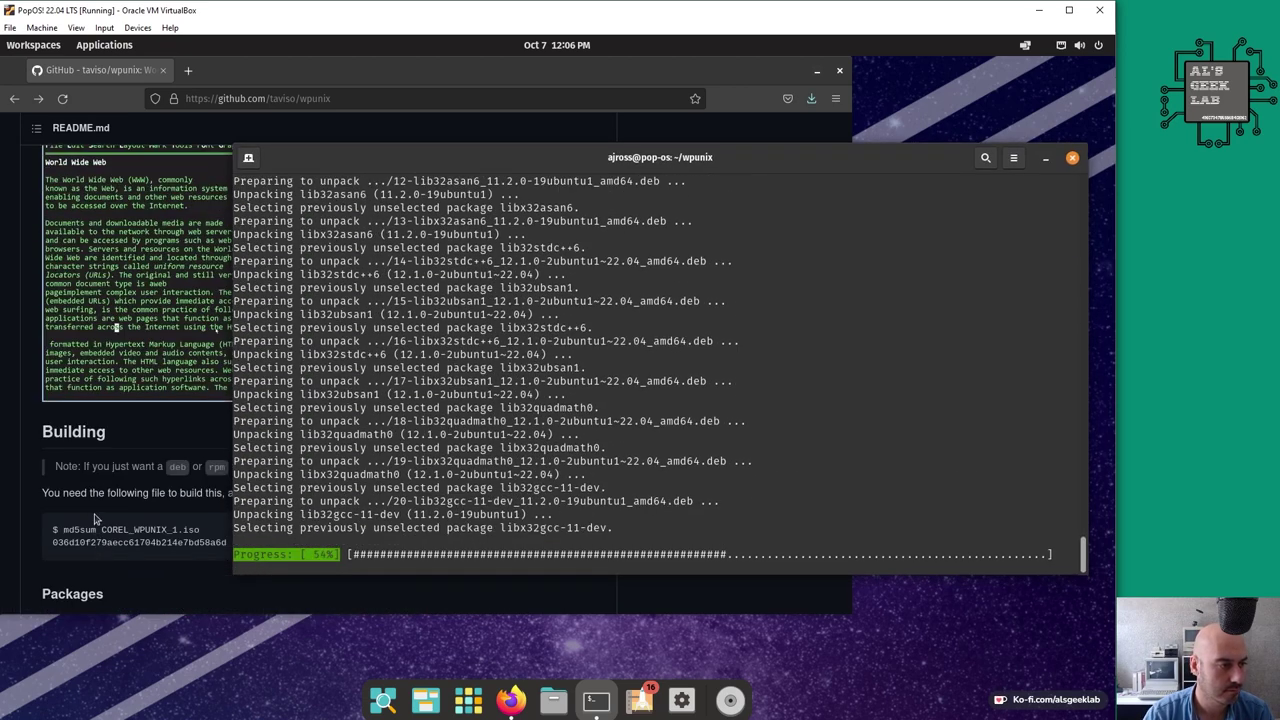
In Firefox, open the wpunix Releases page and bring up the wordperfect8_i386.deb link's context menu.
{"action": "left_click", "coordinate": [101, 547]}
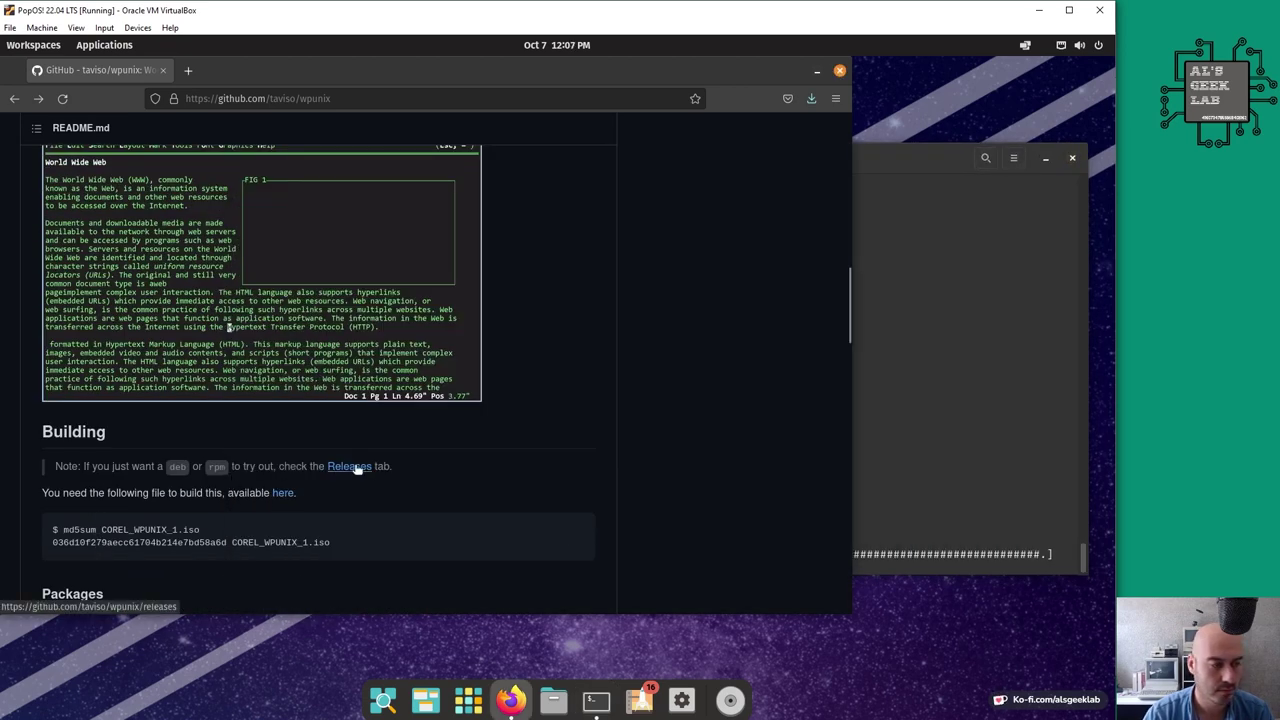
{"action": "left_click", "coordinate": [357, 467]}
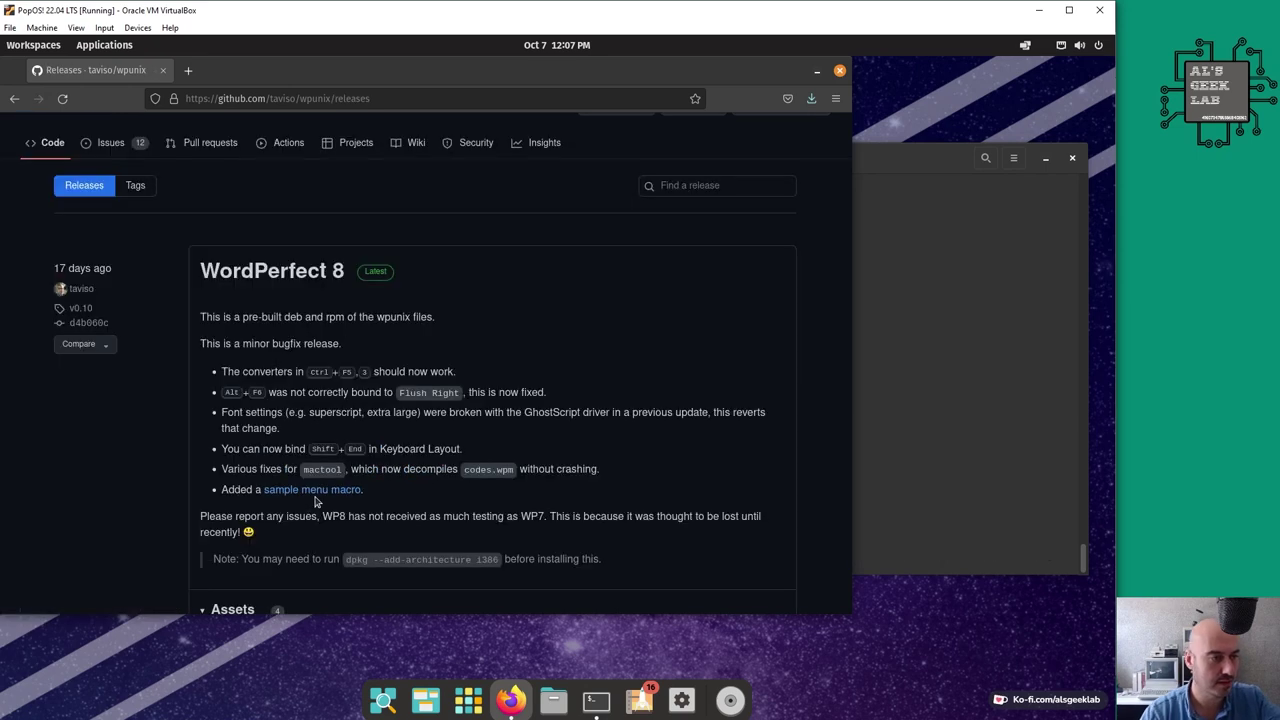
{"action": "scroll", "coordinate": [310, 500], "scroll_direction": "down", "scroll_amount": 3}
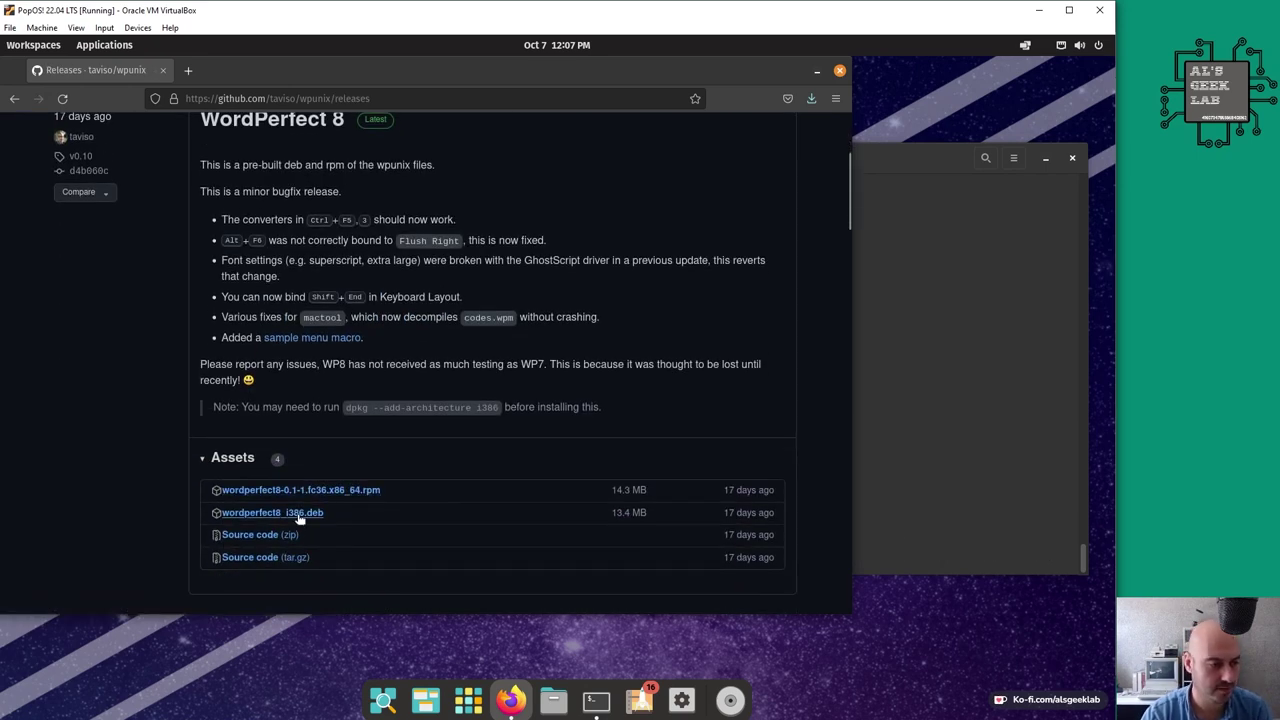
{"action": "right_click", "coordinate": [294, 515]}
Copy the wordperfect8_i386.deb link and download it with wget in the terminal.
{"action": "left_click", "coordinate": [430, 622]}
{"action": "key", "text": "alt+Tab"}
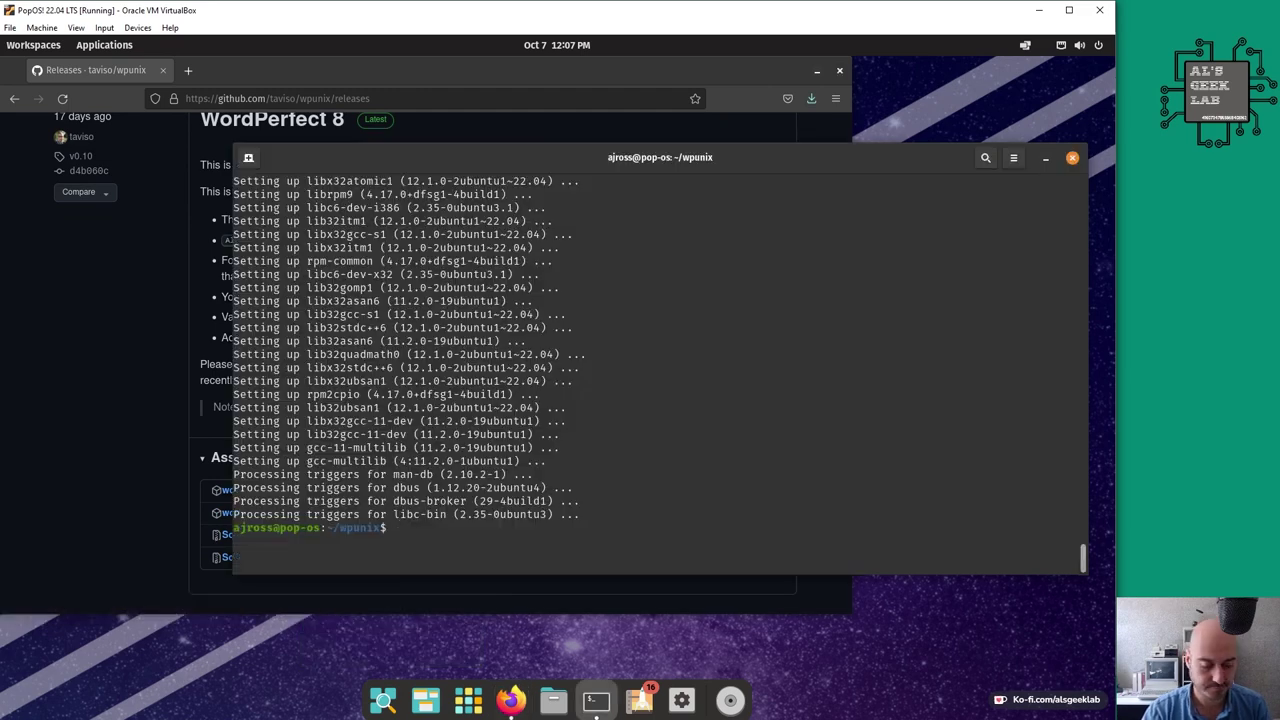
{"action": "type", "text": "wget"}
{"action": "key", "text": "ctrl+shift+v"}
{"action": "key", "text": "Return"}
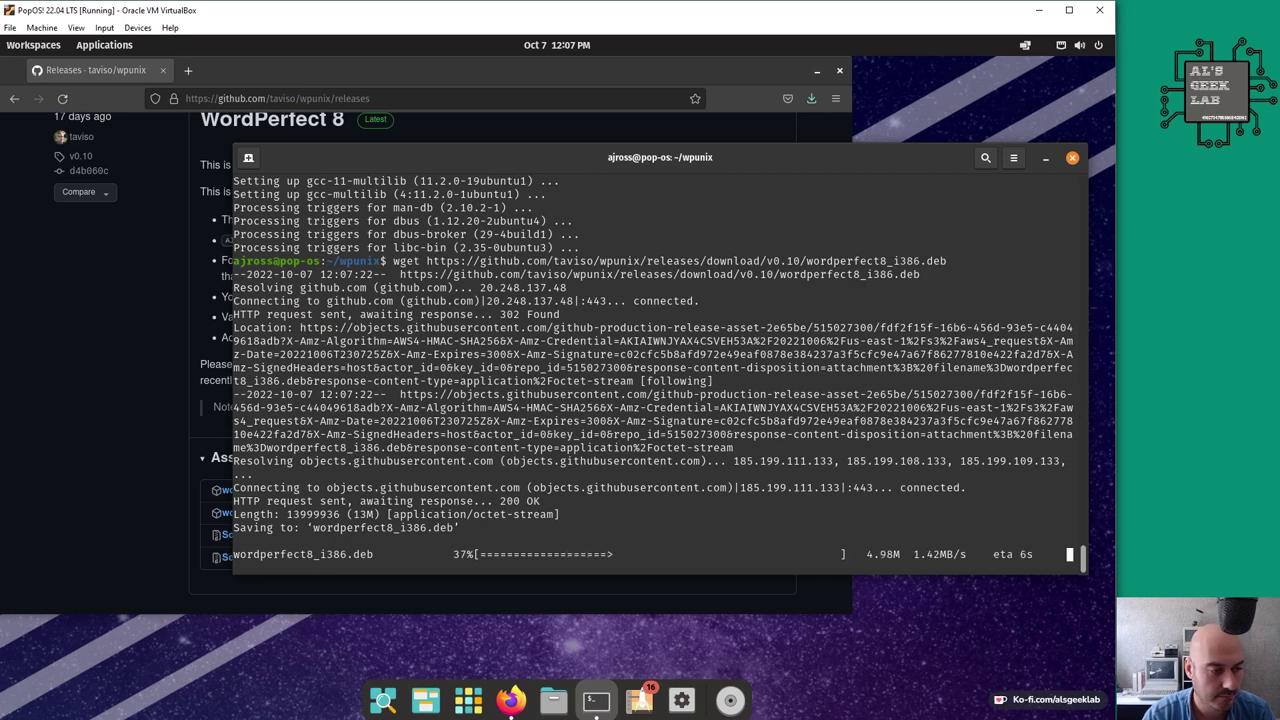
Install the downloaded package with 'sudo dpkg -i wordperfect8_i386.deb'.
{"action": "type", "text": "sudo dpkg -i "}
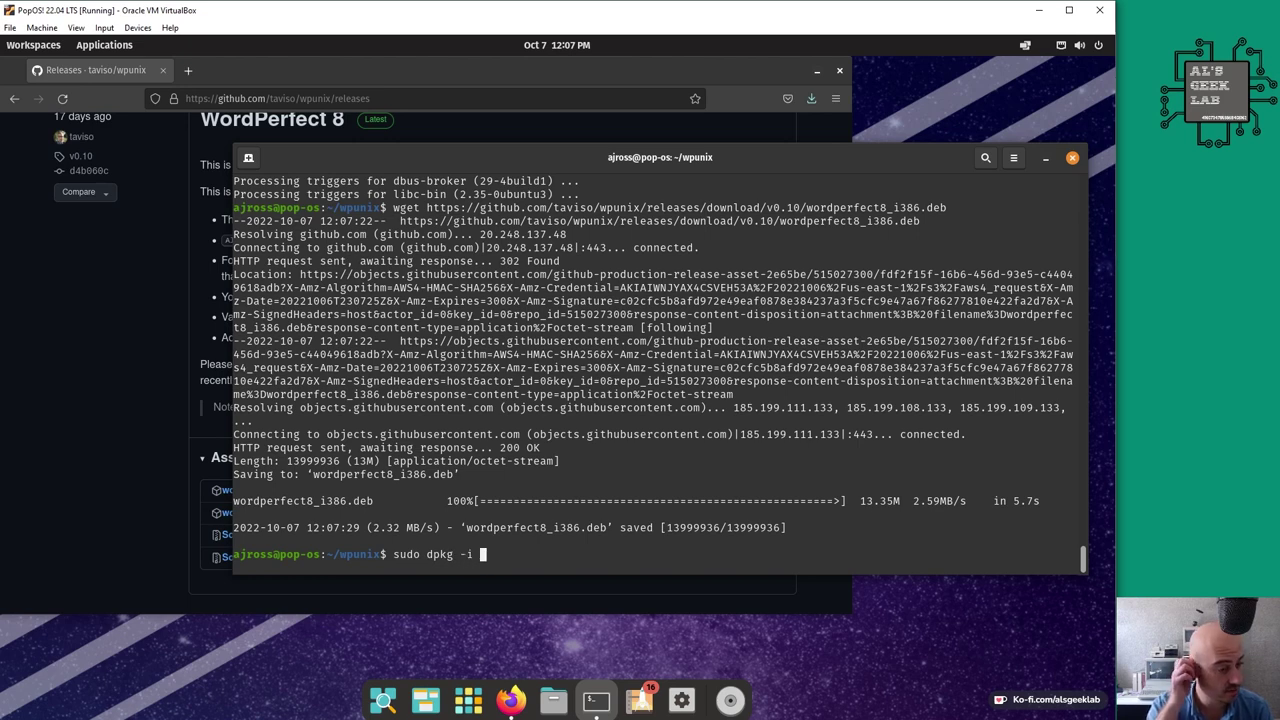
{"action": "type", "text": "word"}
{"action": "key", "text": "Tab"}
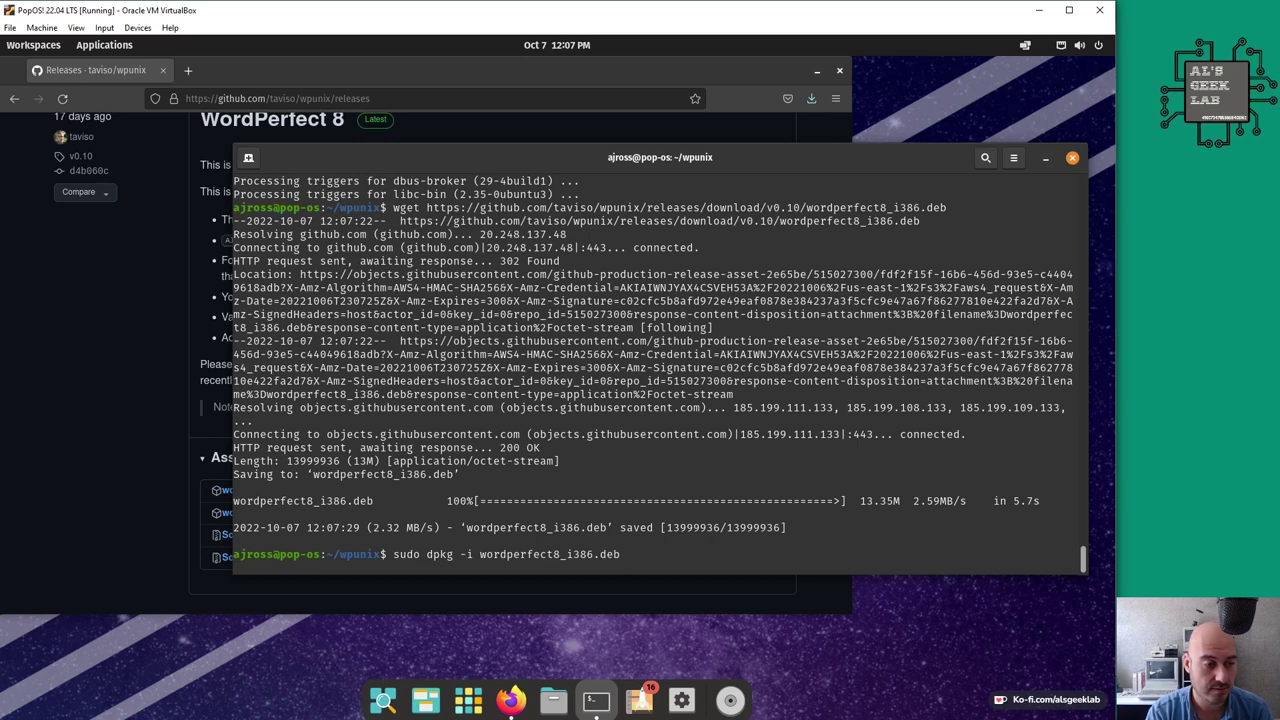
{"action": "key", "text": "Return"}
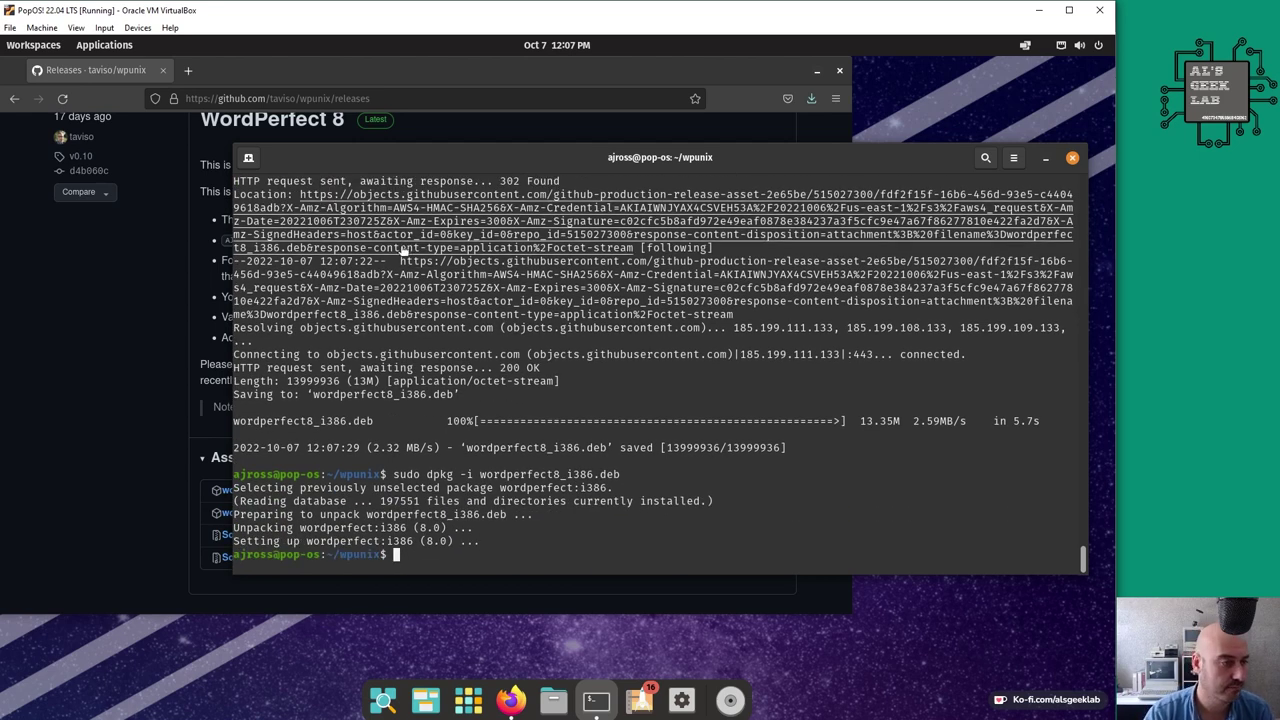
Glance at the README in Firefox, then launch WordPerfect with 'wp' in the terminal.
{"action": "left_click", "coordinate": [14, 98]}
{"action": "scroll", "coordinate": [116, 518], "scroll_direction": "down", "scroll_amount": 5}
{"action": "scroll", "coordinate": [116, 518], "scroll_direction": "down", "scroll_amount": 3}
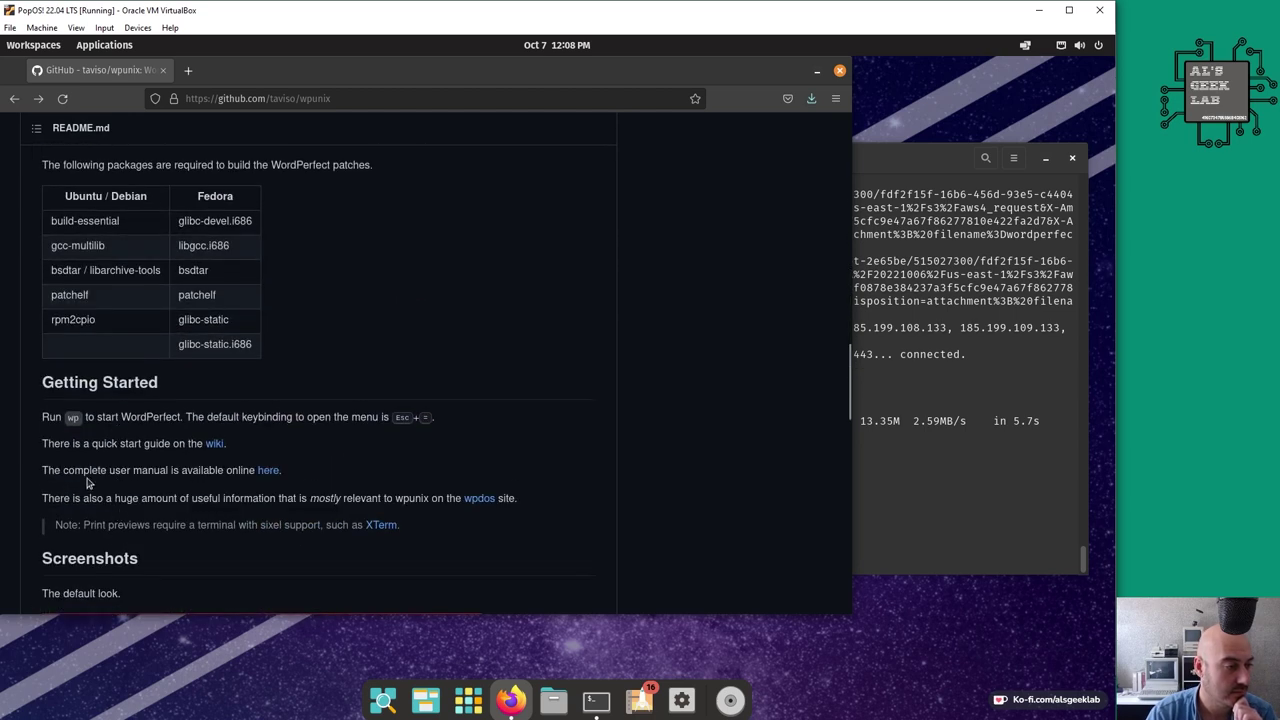
{"action": "left_click", "coordinate": [931, 511]}
{"action": "type", "text": "wp"}
{"action": "key", "text": "Return"}
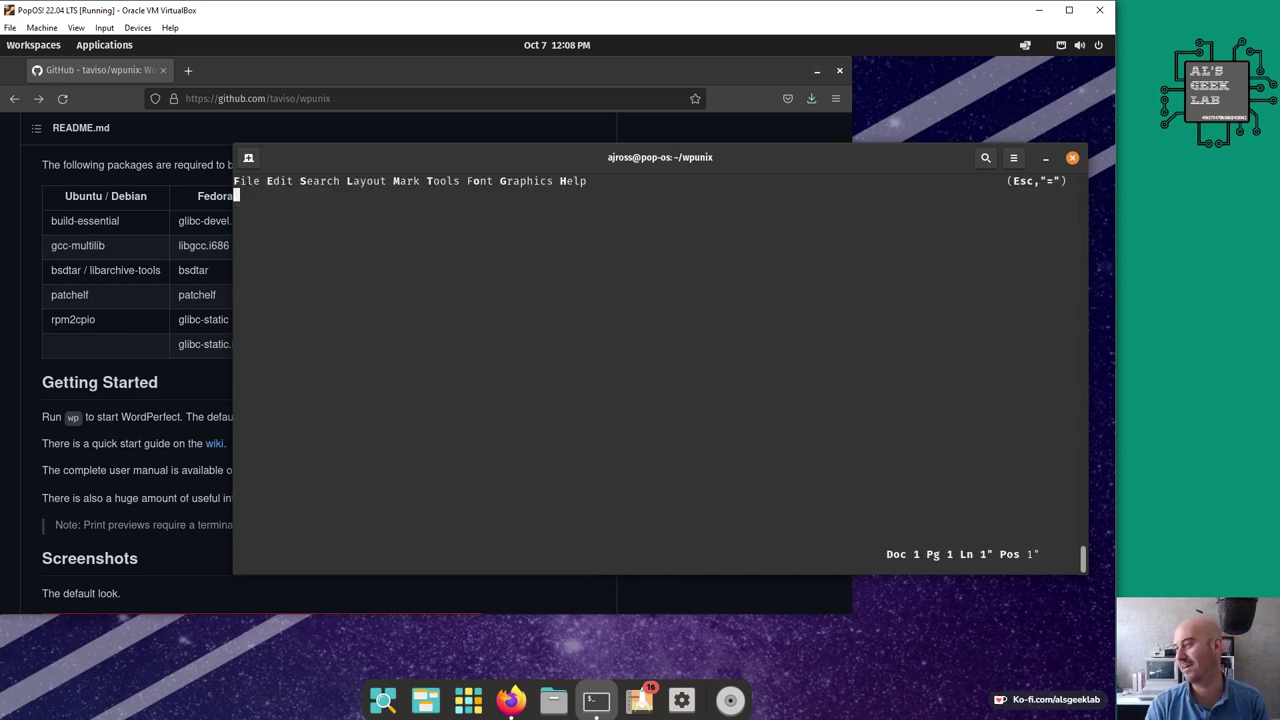
Drag the WordPerfect terminal window slightly up and to the left.
{"action": "left_click_drag", "start_coordinate": [779, 158], "coordinate": [752, 128]}
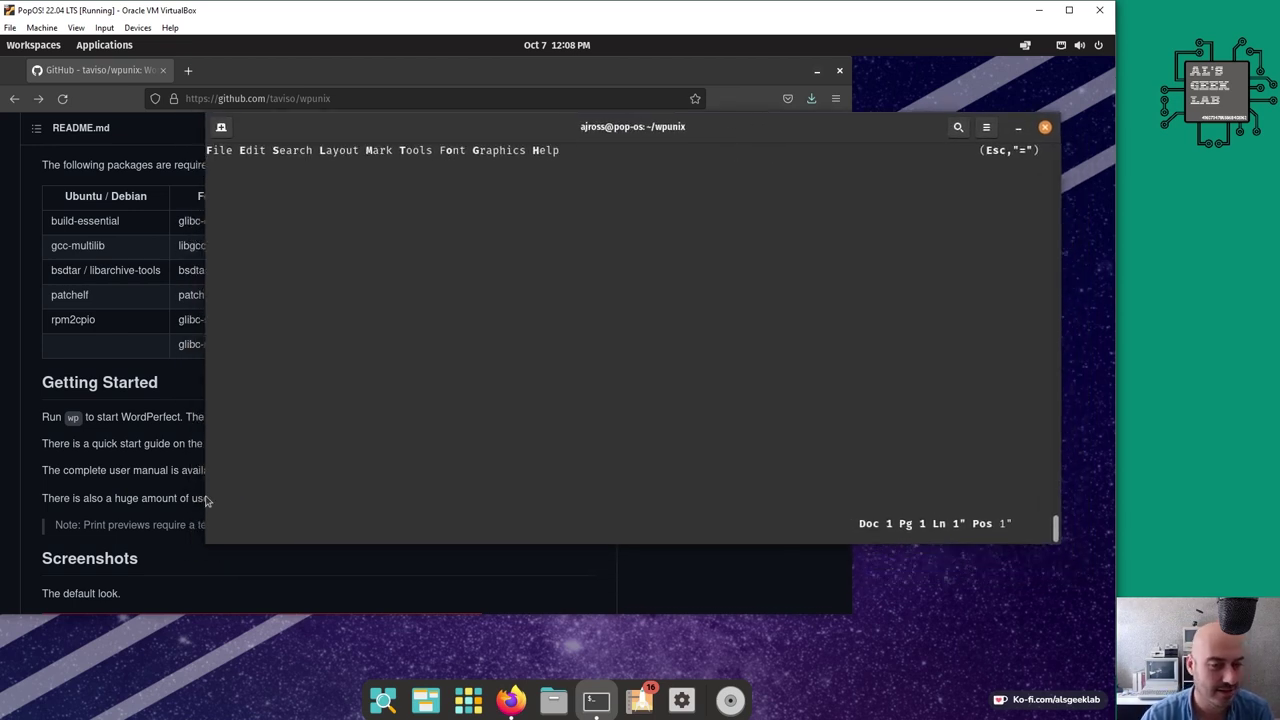
Bring the wpunix GitHub README forward and scroll through its screenshots.
{"action": "left_click", "coordinate": [14, 514]}
{"action": "scroll", "coordinate": [155, 478], "scroll_direction": "down", "scroll_amount": 3}
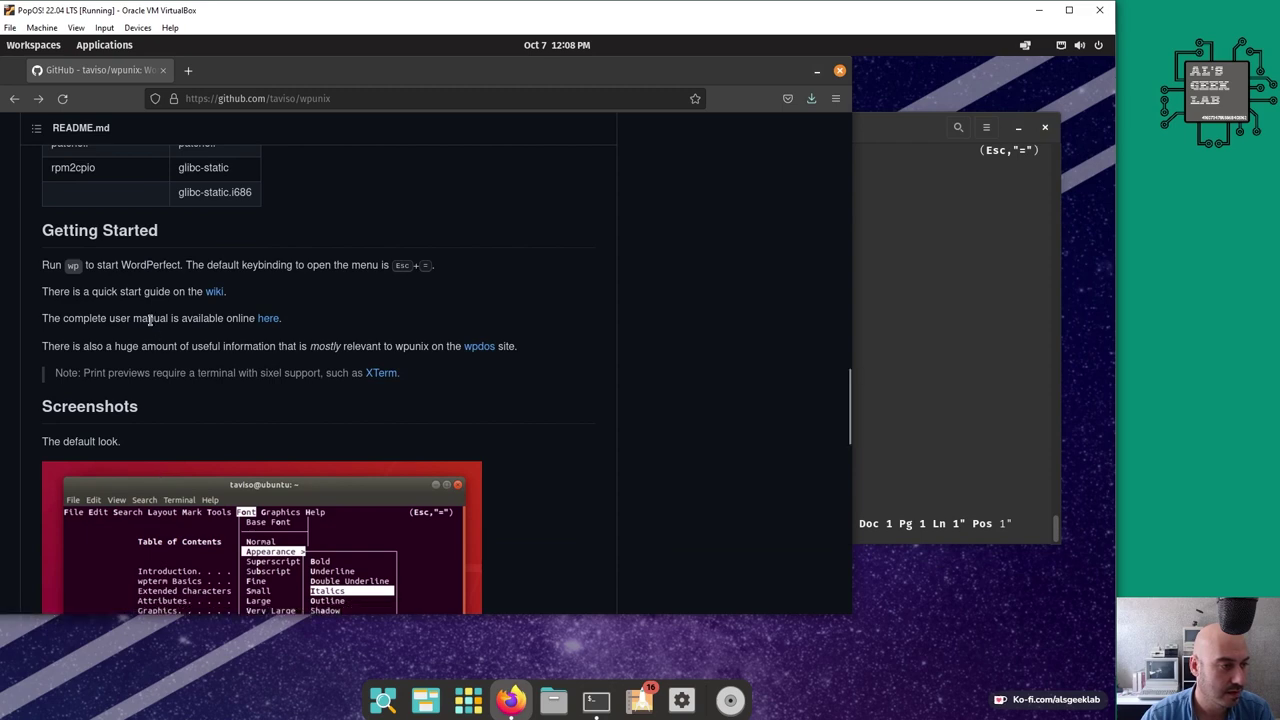
{"action": "scroll", "coordinate": [265, 389], "scroll_direction": "down", "scroll_amount": 8}
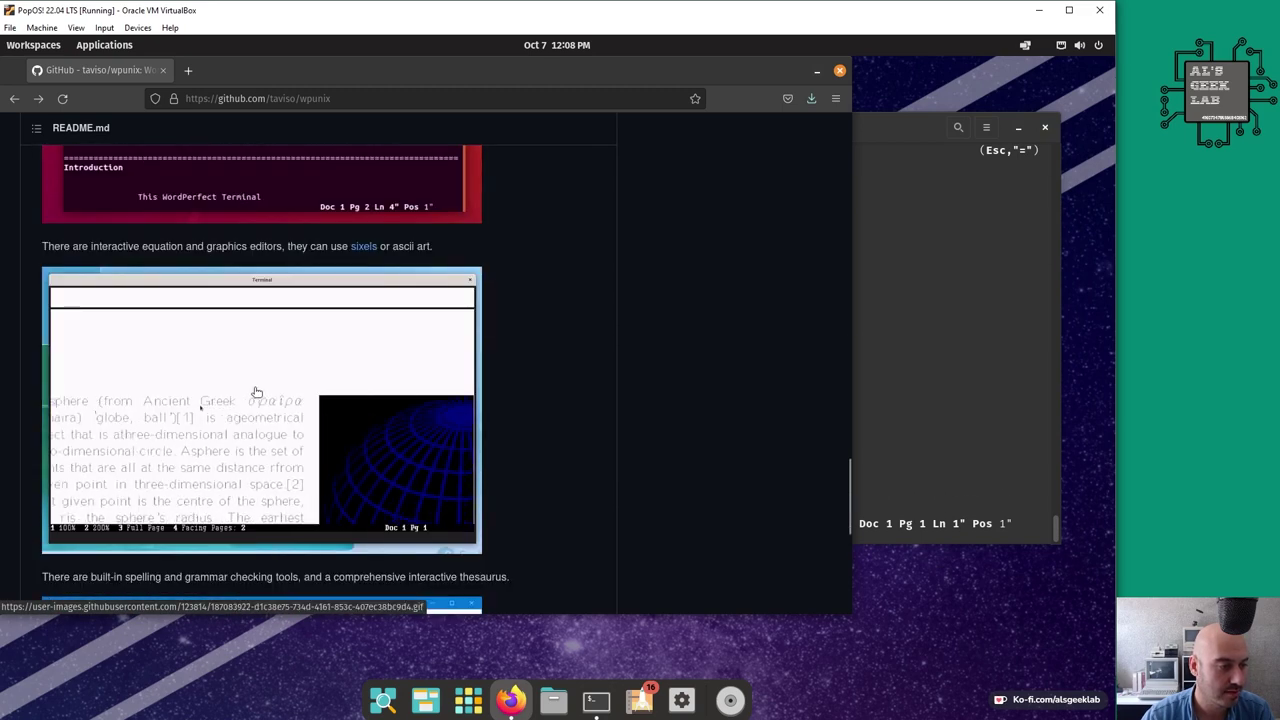
{"action": "scroll", "coordinate": [240, 392], "scroll_direction": "down", "scroll_amount": 4}
{"action": "scroll", "coordinate": [209, 386], "scroll_direction": "up", "scroll_amount": 3}
{"action": "scroll", "coordinate": [200, 380], "scroll_direction": "down", "scroll_amount": 3}
{"action": "scroll", "coordinate": [190, 370], "scroll_direction": "up", "scroll_amount": 3}
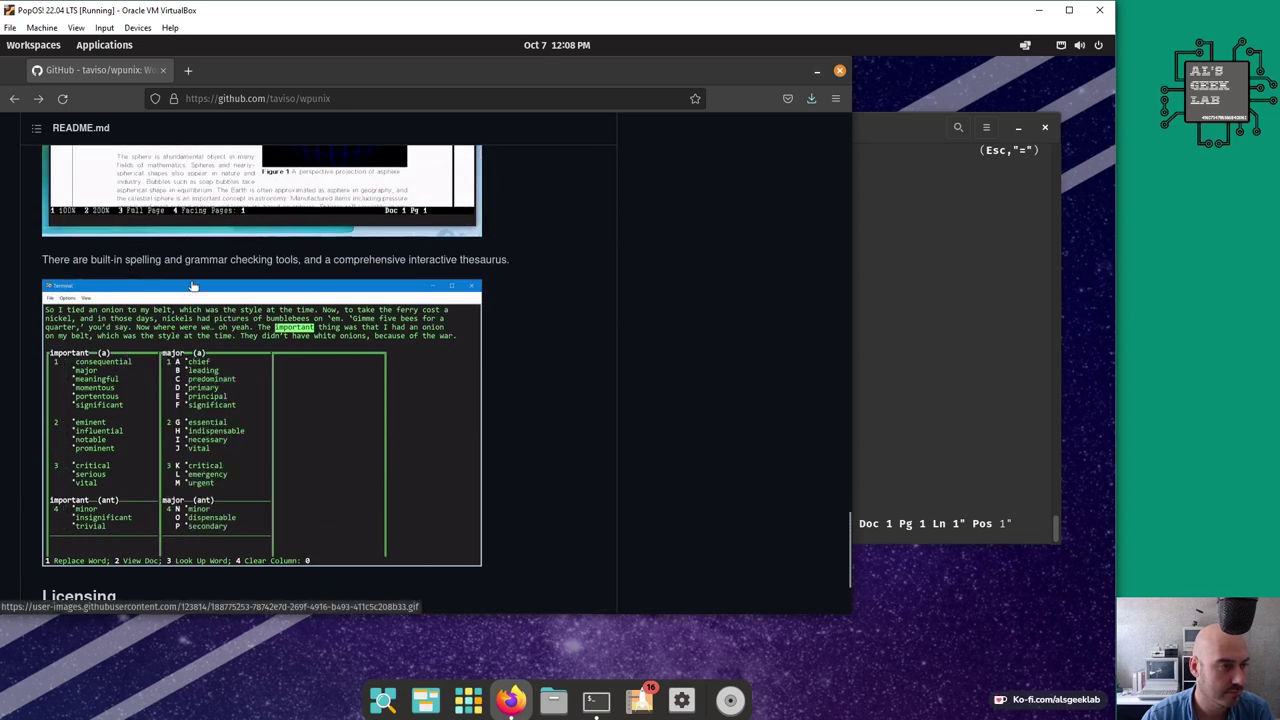
{"action": "scroll", "coordinate": [238, 383], "scroll_direction": "down", "scroll_amount": 2}
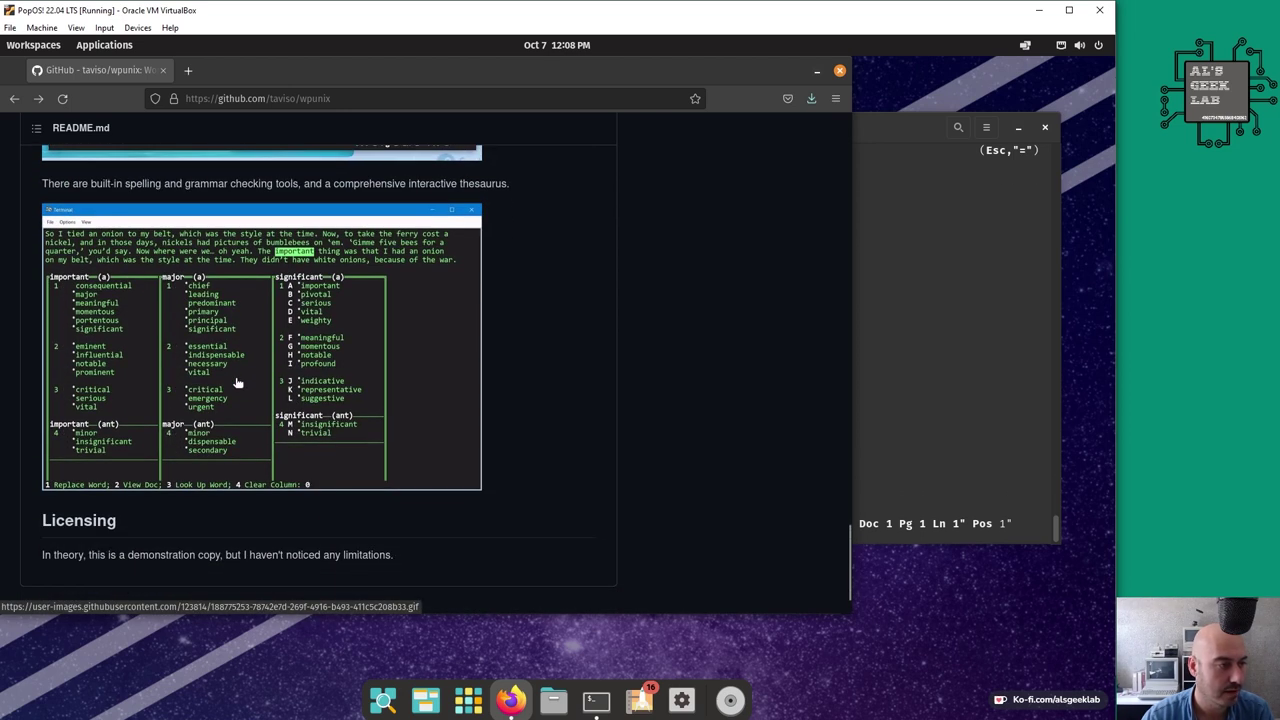
{"action": "scroll", "coordinate": [189, 366], "scroll_direction": "up", "scroll_amount": 2}
{"action": "scroll", "coordinate": [188, 365], "scroll_direction": "down", "scroll_amount": 3}
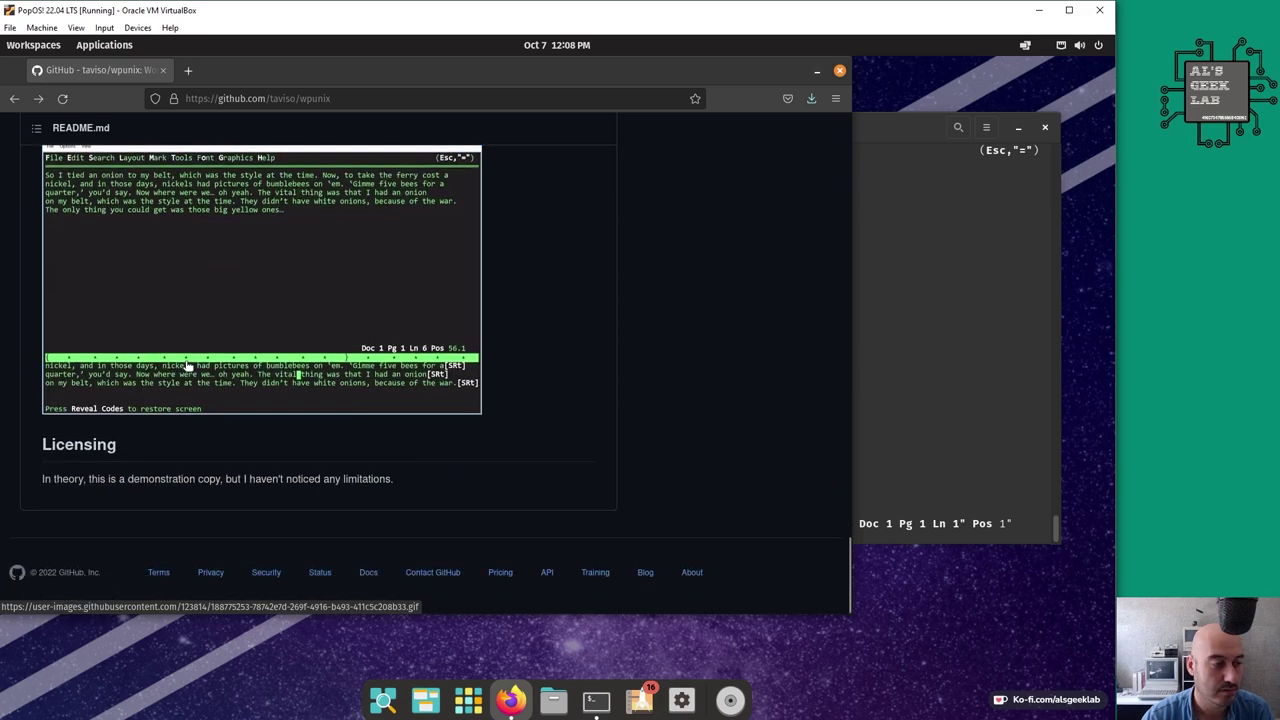
{"action": "scroll", "coordinate": [188, 366], "scroll_direction": "up", "scroll_amount": 2}
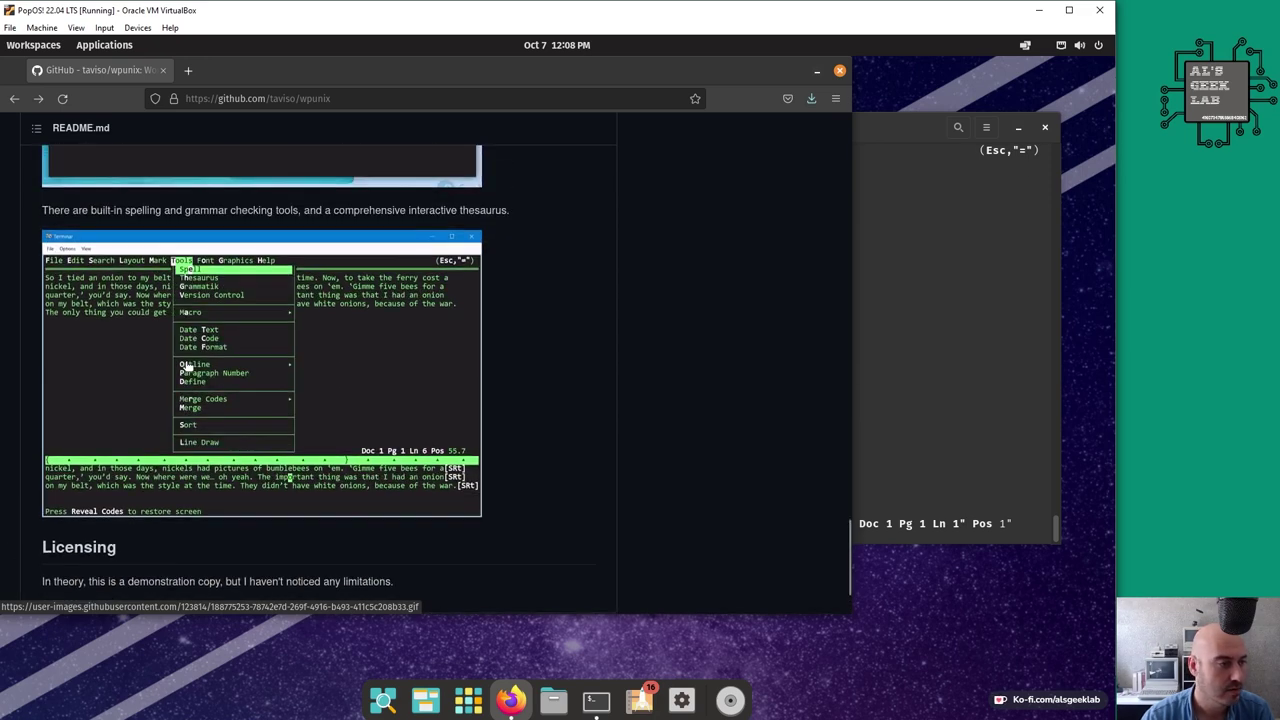
{"action": "scroll", "coordinate": [50, 260], "scroll_direction": "up", "scroll_amount": 2}
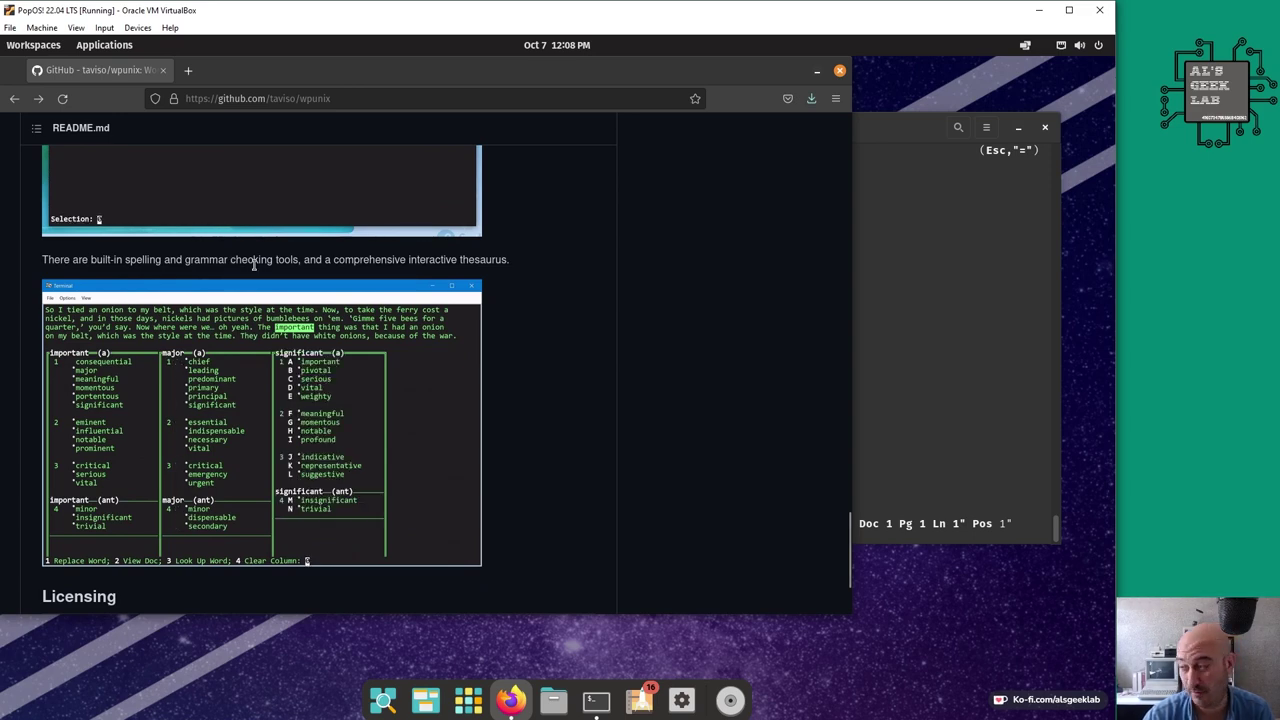
{"action": "scroll", "coordinate": [254, 265], "scroll_direction": "up", "scroll_amount": 5}
Open the default-look screenshot in a new tab, then return to the README and WordPerfect.
{"action": "key", "text": "ctrl+t"}
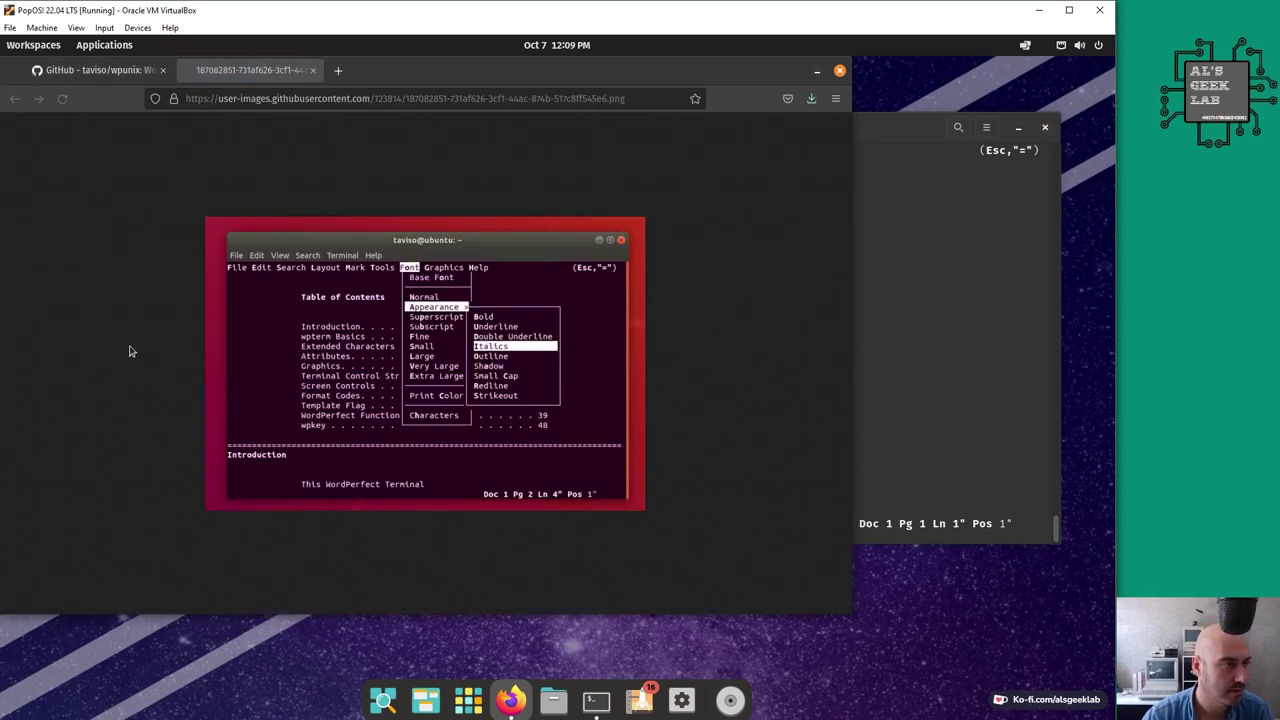
{"action": "key", "text": "ctrl+Tab"}
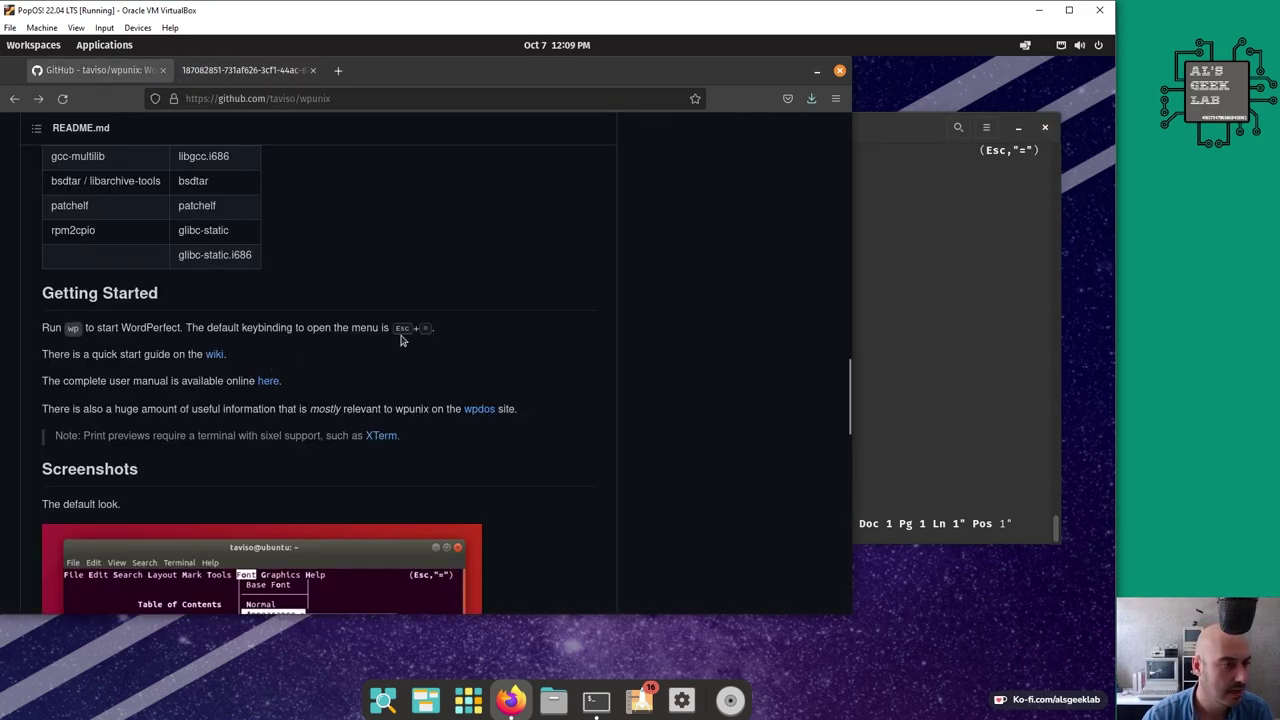
{"action": "left_click", "coordinate": [944, 328]}
Browse the main menus, then delete the stray characters from the page.
{"action": "key", "text": "Right"}
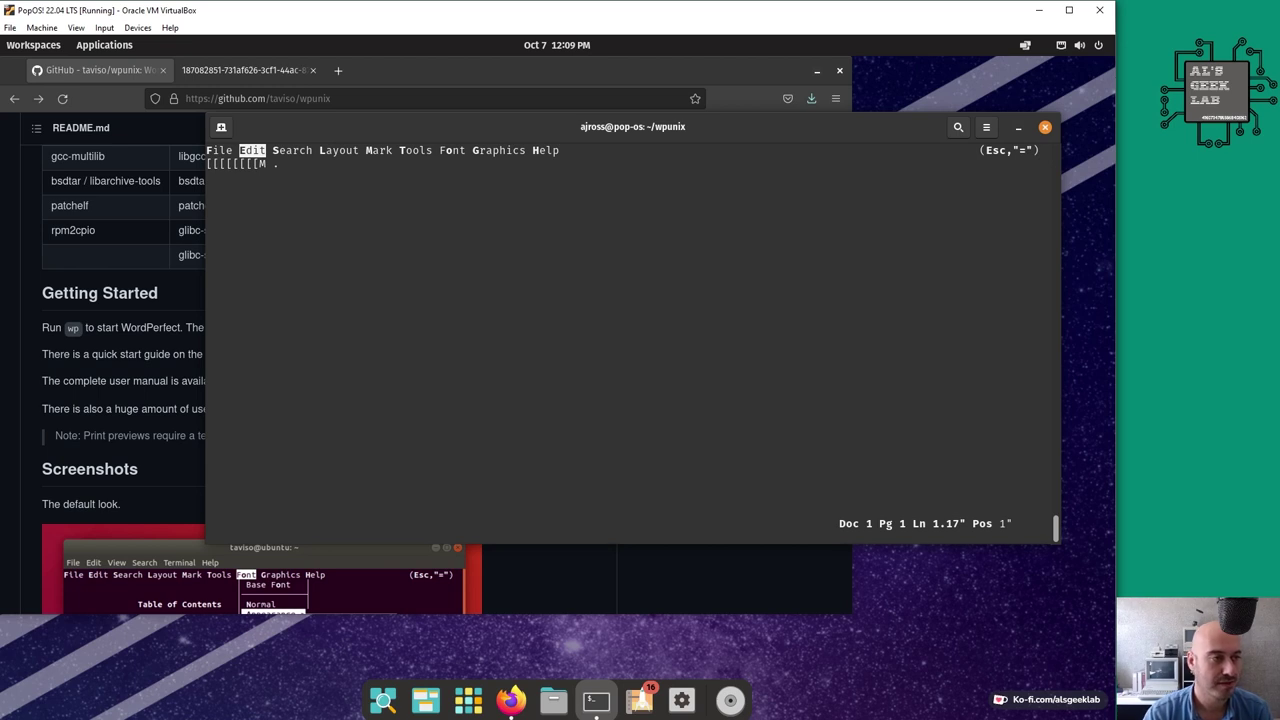
{"action": "key", "text": "Left"}
{"action": "key", "text": "Right"}
{"action": "key", "text": "Right"}
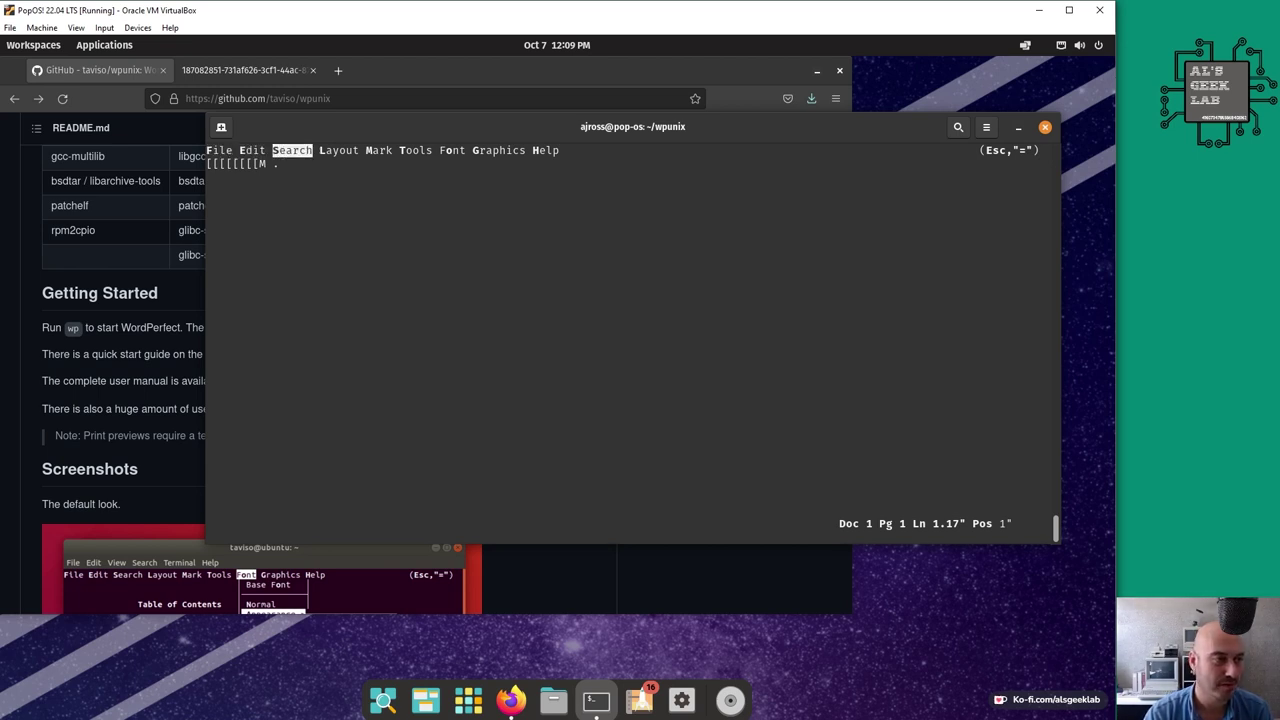
{"action": "key", "text": "Escape"}
{"action": "key", "text": "BackSpace"}
{"action": "key", "text": "BackSpace"}
{"action": "key", "text": "BackSpace"}
{"action": "key", "text": "BackSpace"}
{"action": "key", "text": "BackSpace"}
{"action": "key", "text": "BackSpace"}
{"action": "key", "text": "BackSpace"}
{"action": "key", "text": "BackSpace"}
{"action": "key", "text": "BackSpace"}
{"action": "key", "text": "BackSpace"}
{"action": "key", "text": "BackSpace"}
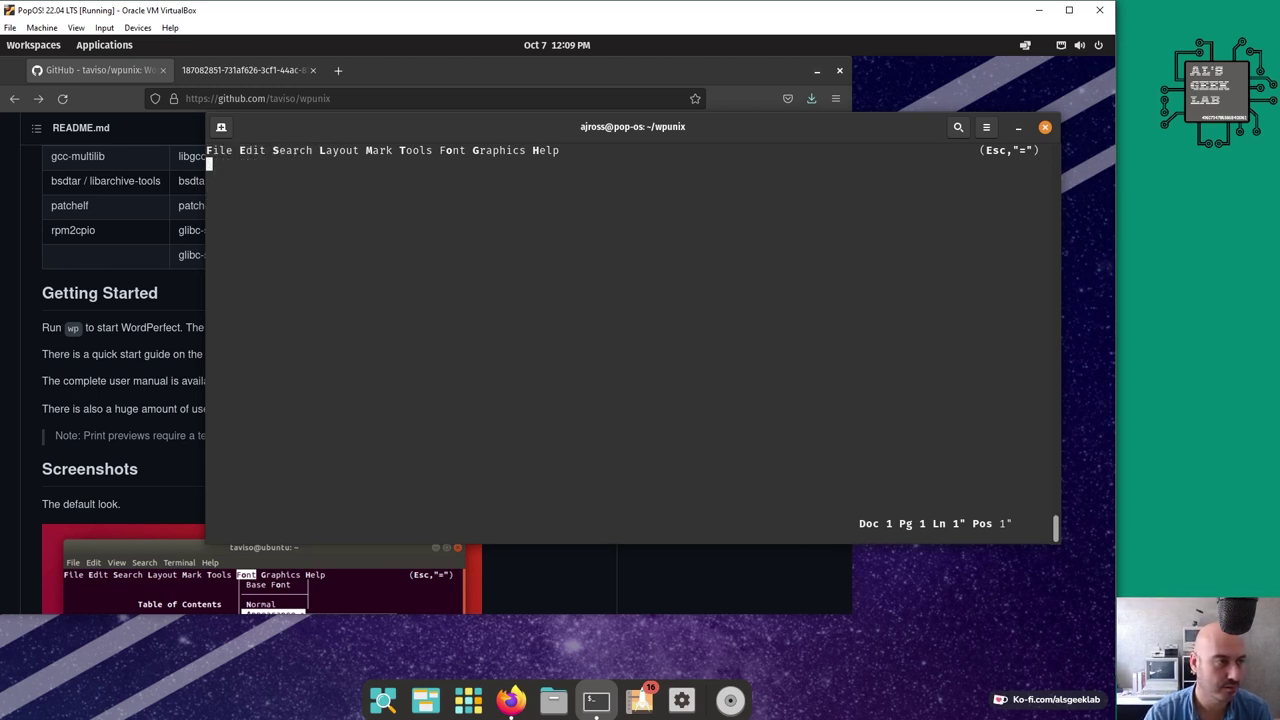
Create a new table box via Graphics > Table Box > Create.
{"action": "key", "text": "Escape"}
{"action": "key", "text": "equal"}
{"action": "key", "text": "Right"}
{"action": "key", "text": "Left"}
{"action": "key", "text": "Right"}
{"action": "key", "text": "Right"}
{"action": "key", "text": "Right"}
{"action": "key", "text": "Right"}
{"action": "key", "text": "Right"}
{"action": "key", "text": "Right"}
{"action": "key", "text": "Right"}
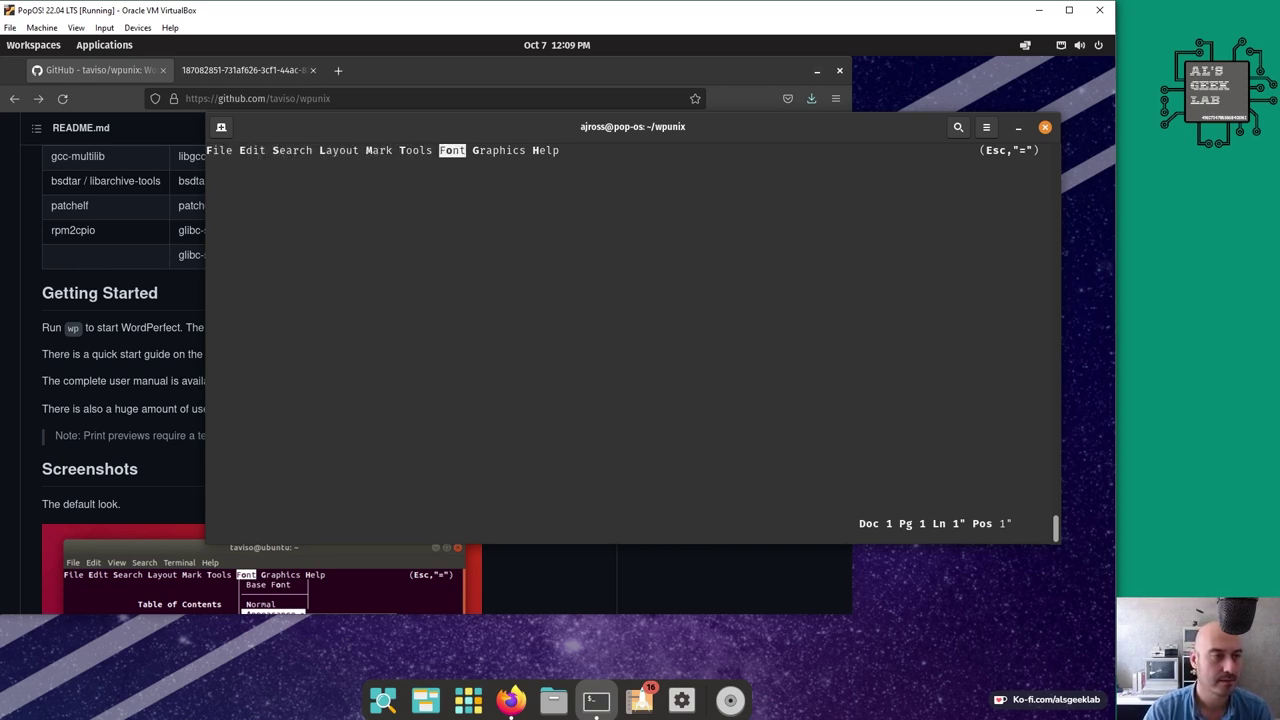
{"action": "key", "text": "Down"}
{"action": "key", "text": "Down"}
{"action": "key", "text": "Down"}
{"action": "key", "text": "Down"}
{"action": "key", "text": "Down"}
{"action": "key", "text": "Down"}
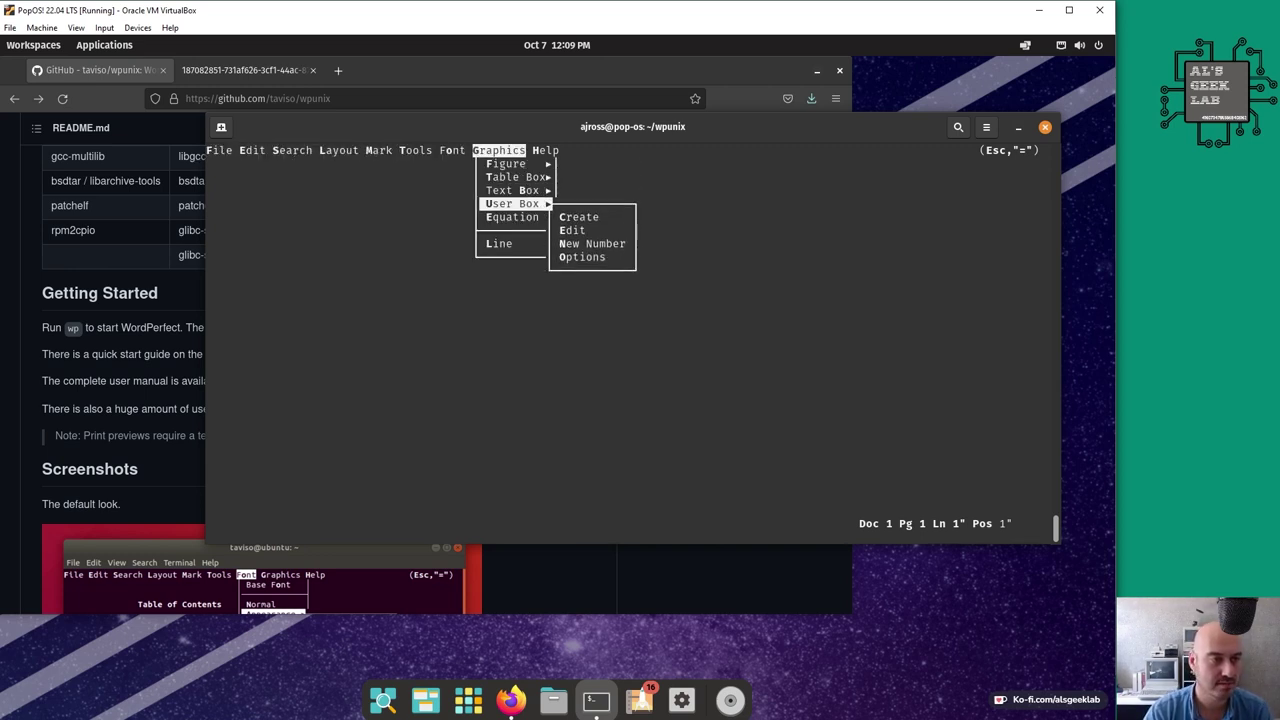
{"action": "key", "text": "Up"}
{"action": "key", "text": "Up"}
{"action": "key", "text": "Up"}
{"action": "key", "text": "Up"}
{"action": "key", "text": "Right"}
{"action": "key", "text": "Return"}
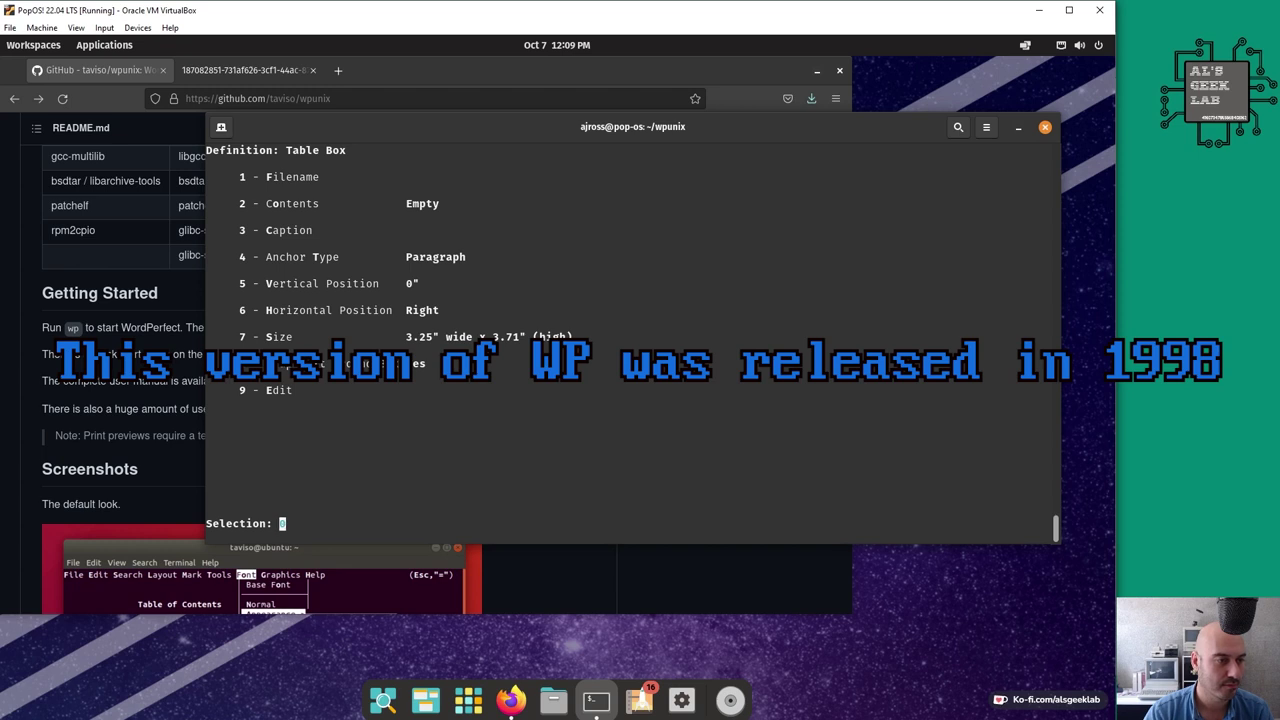
Choose Edit (9) to enter the table box's contents-editing area.
{"action": "key", "text": "9"}
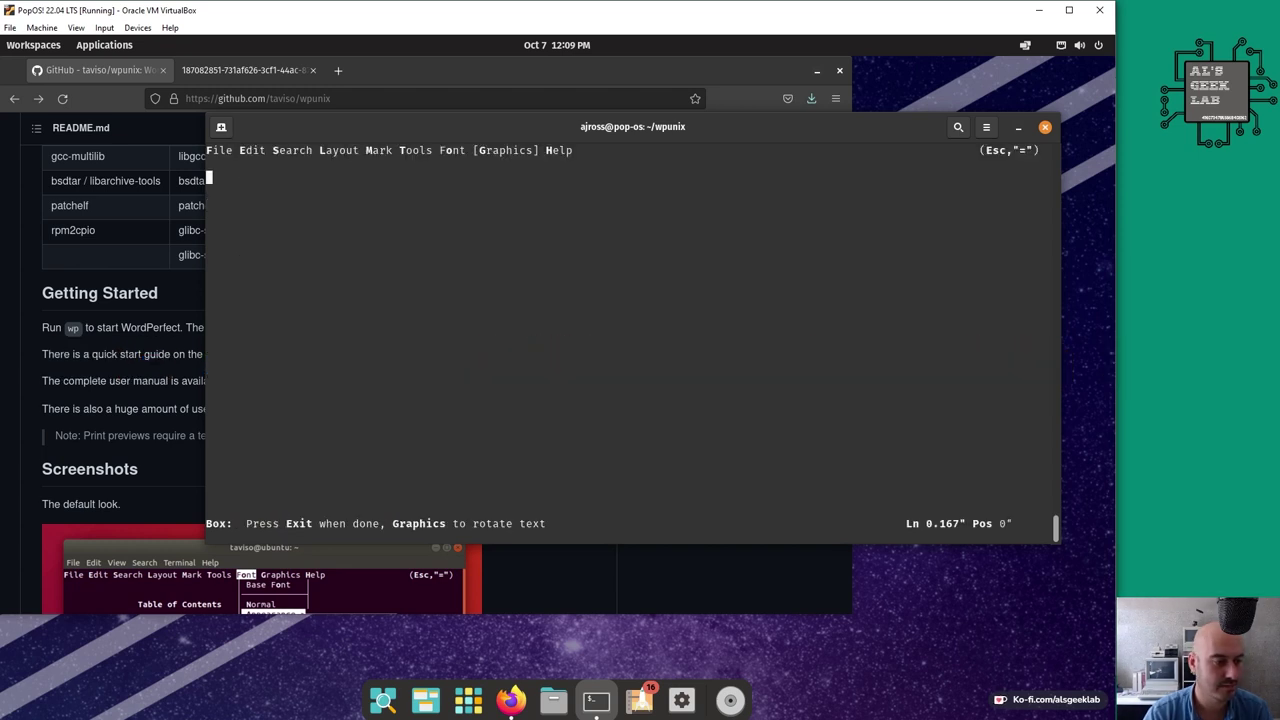
{"action": "key", "text": "Up"}
{"action": "key", "text": "Down"}
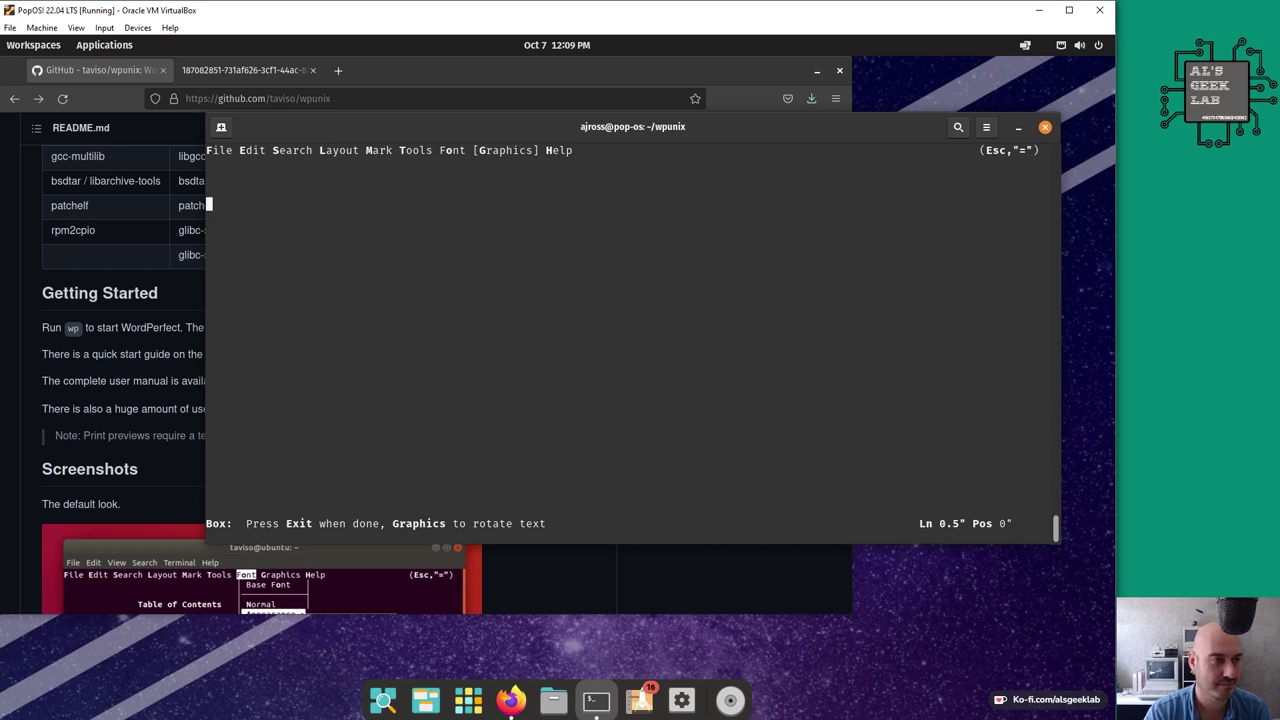
Bring up the Font menu, then the Tools menu with Spell, Thesaurus and Macro.
{"action": "key", "text": "Escape"}
{"action": "key", "text": "equal"}
{"action": "key", "text": "Right"}
{"action": "key", "text": "Right"}
{"action": "key", "text": "Right"}
{"action": "key", "text": "Right"}
{"action": "key", "text": "Right"}
{"action": "key", "text": "Right"}
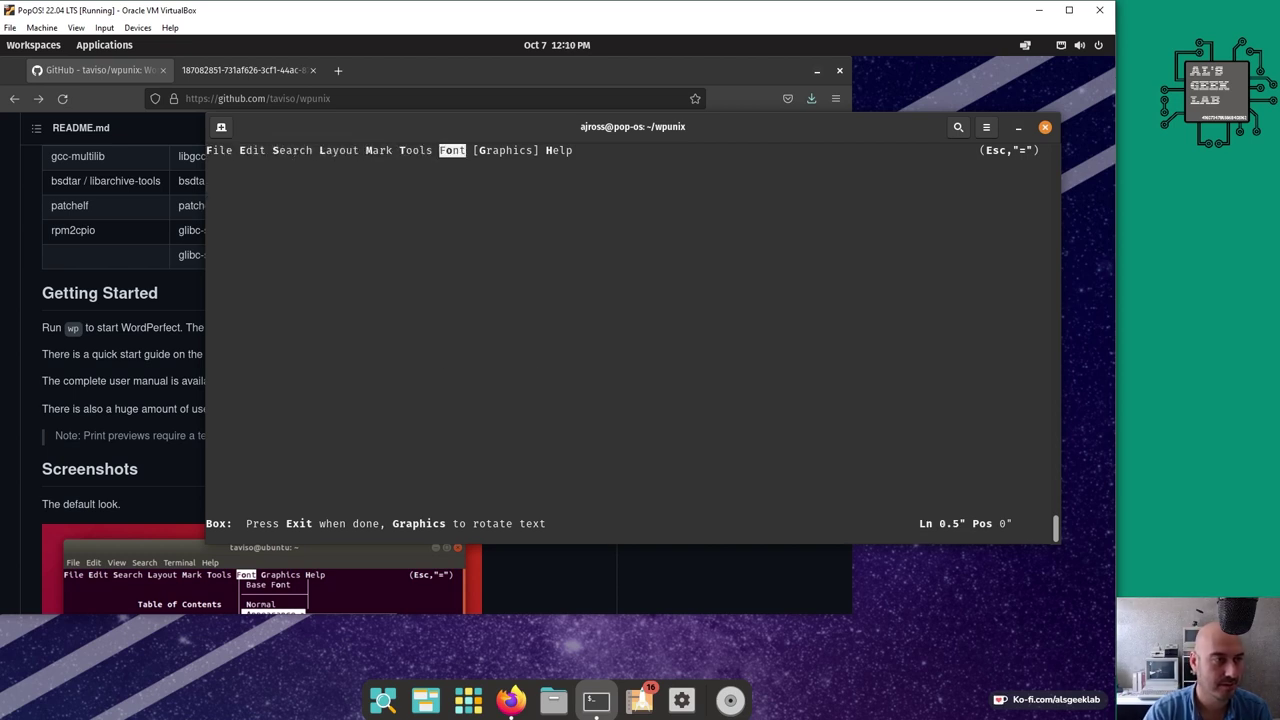
{"action": "key", "text": "Down"}
{"action": "key", "text": "Left"}
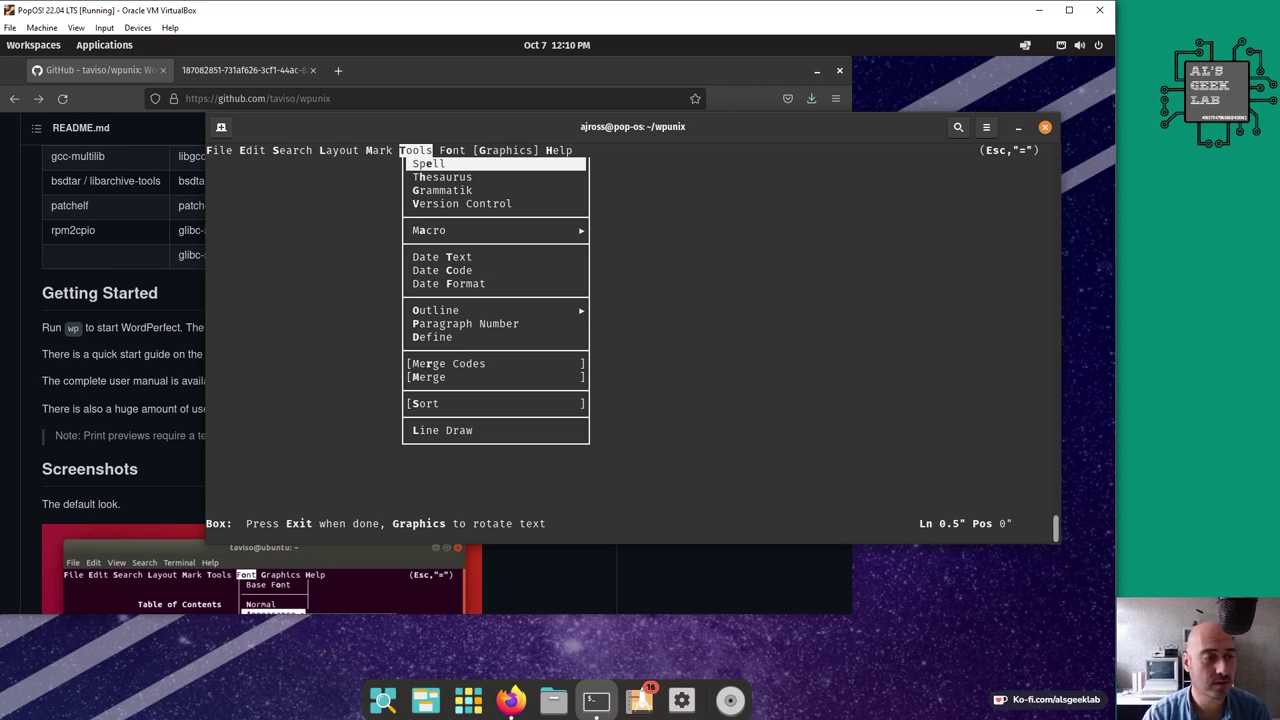
Open WordPerfect help and page through the arrow-key and pull-down menu topics.
{"action": "key", "text": "Right"}
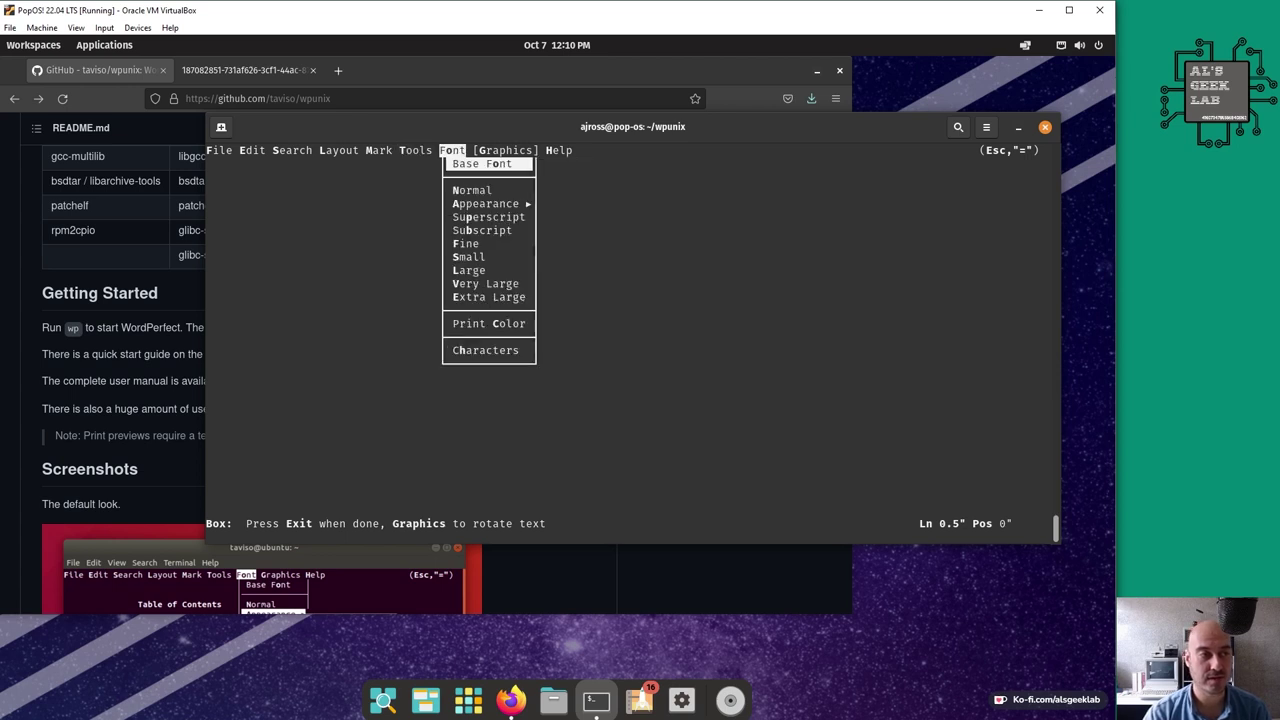
{"action": "key", "text": "Right"}
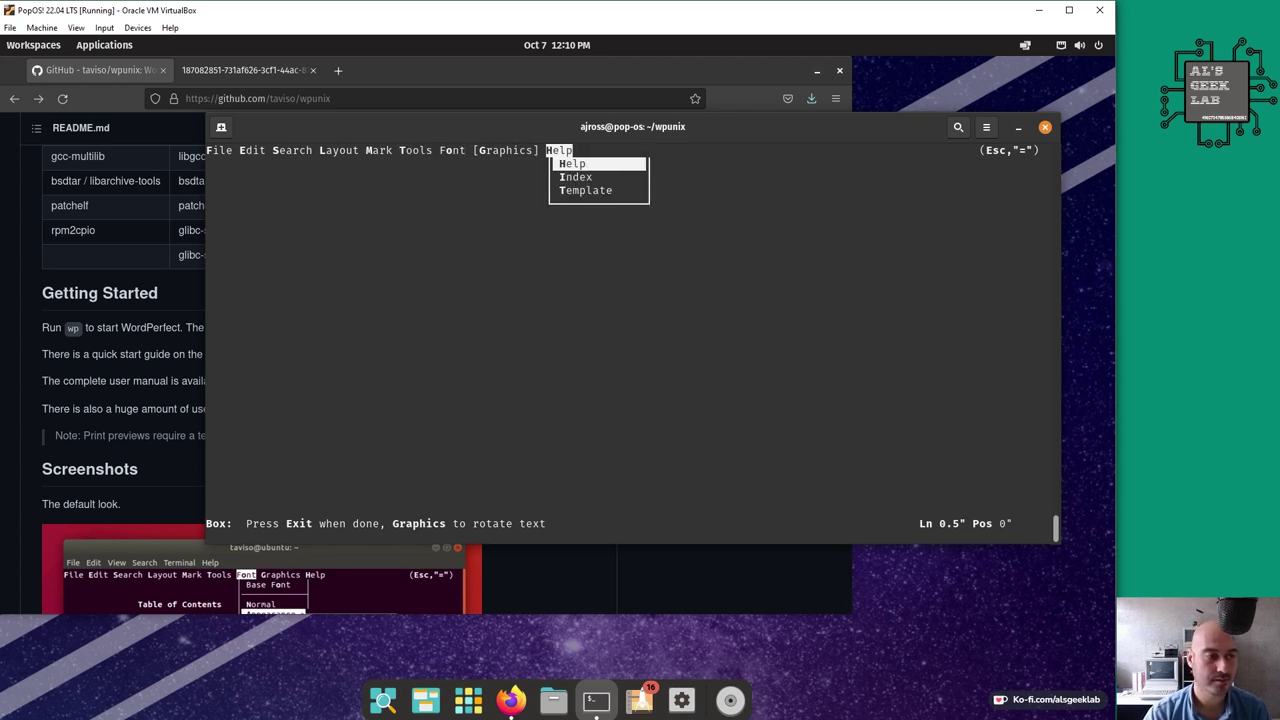
{"action": "key", "text": "Return"}
{"action": "key", "text": "Down"}
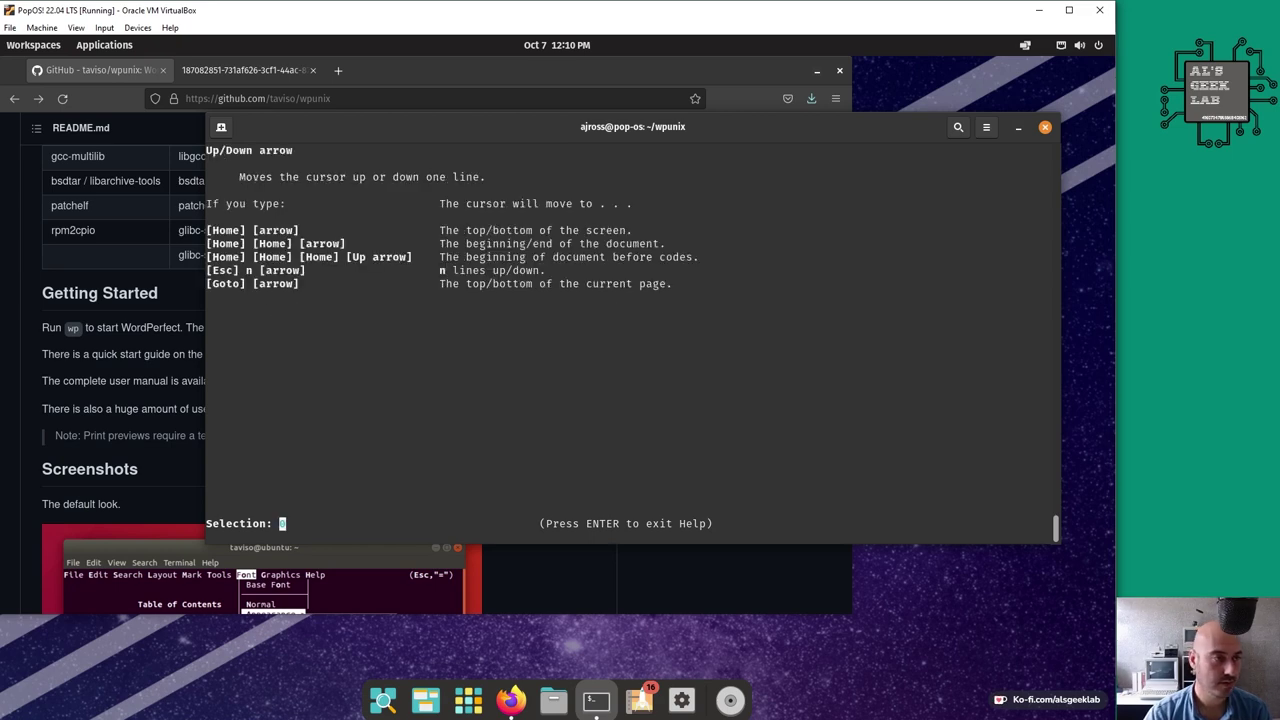
{"action": "key", "text": "Right"}
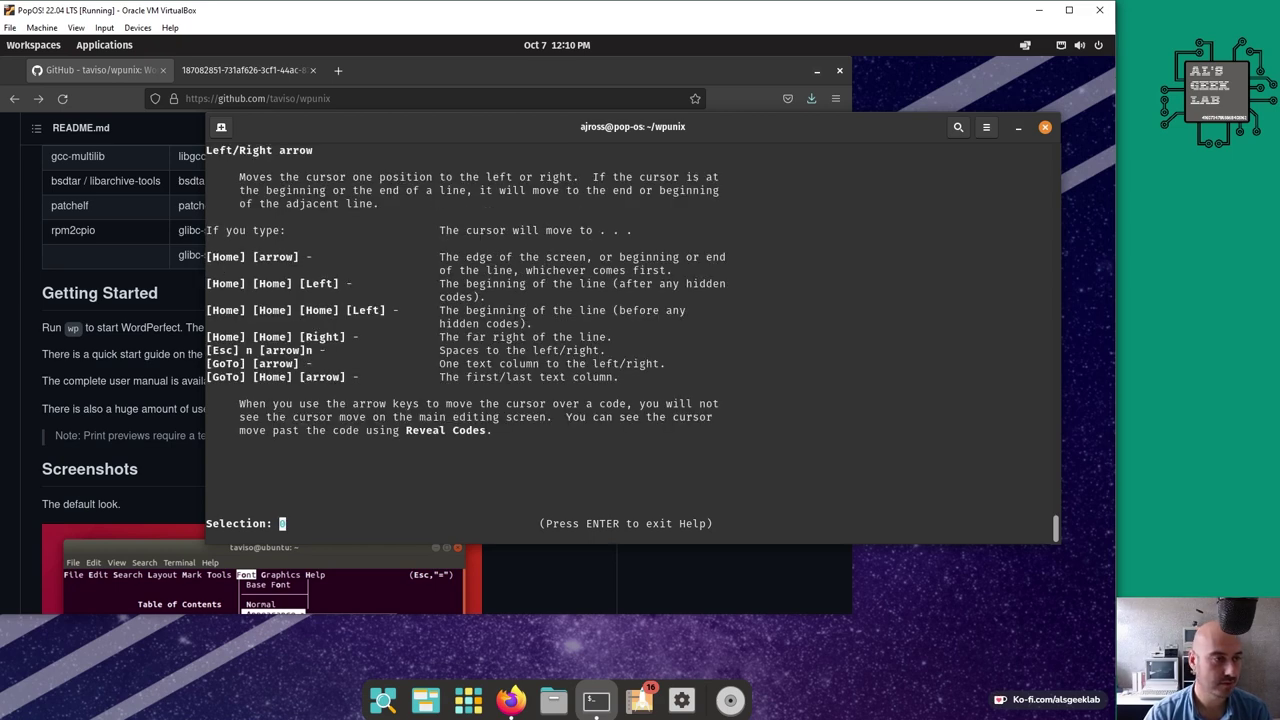
{"action": "key", "text": "Down"}
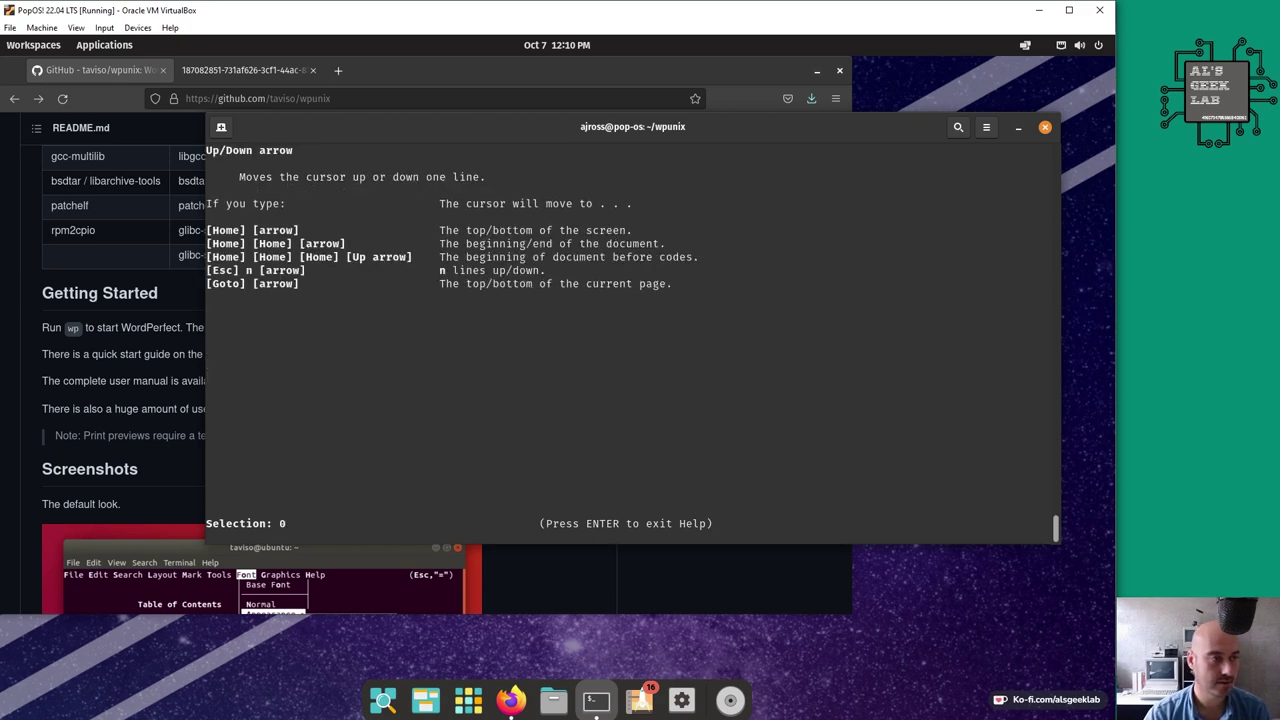
{"action": "key", "text": "alt+equal"}
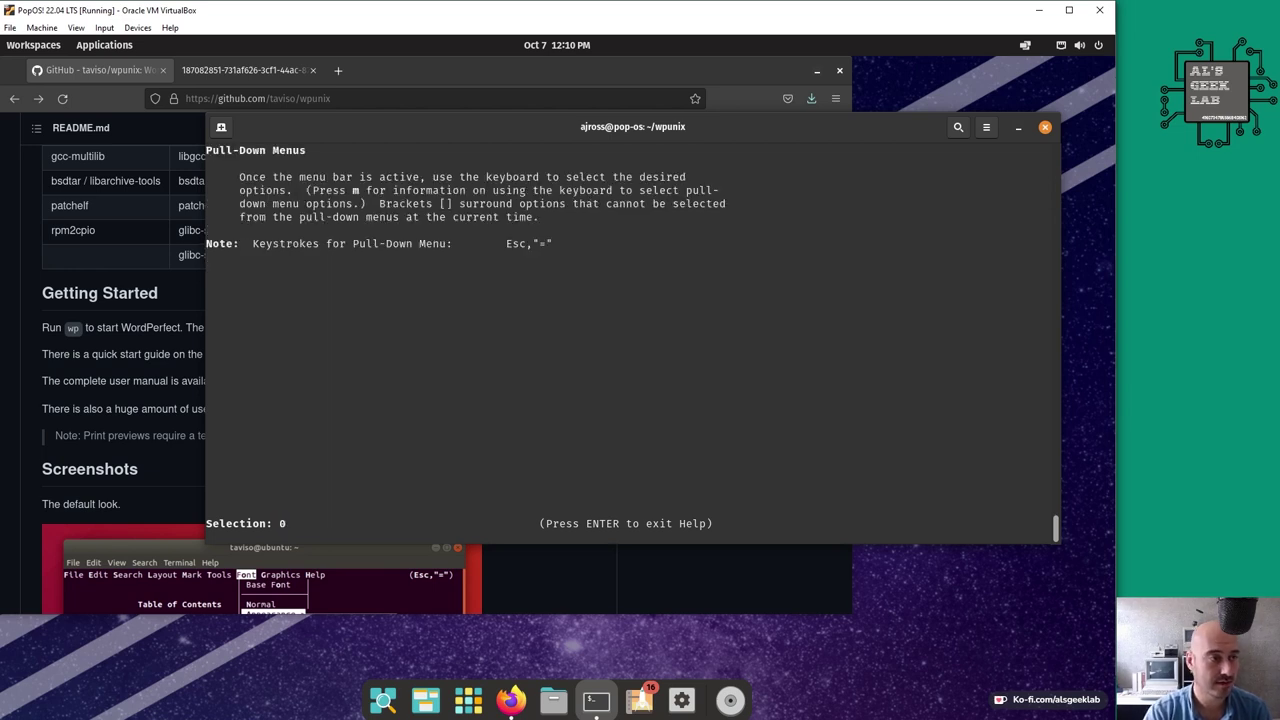
Leave help and open the Edit pull-down menu.
{"action": "key", "text": "Return"}
{"action": "key", "text": "alt+equal"}
{"action": "key", "text": "Right"}
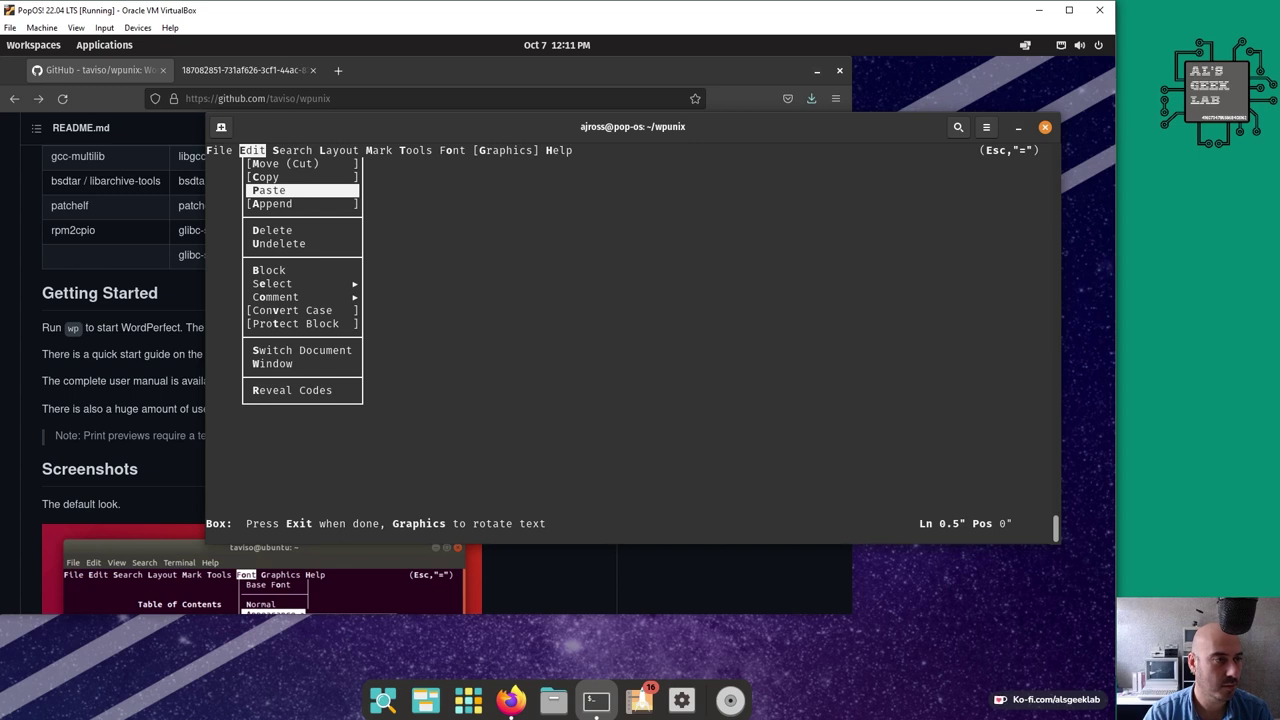
Look through the Edit menu commands, then close the menu.
{"action": "key", "text": "End"}
{"action": "key", "text": "Home"}
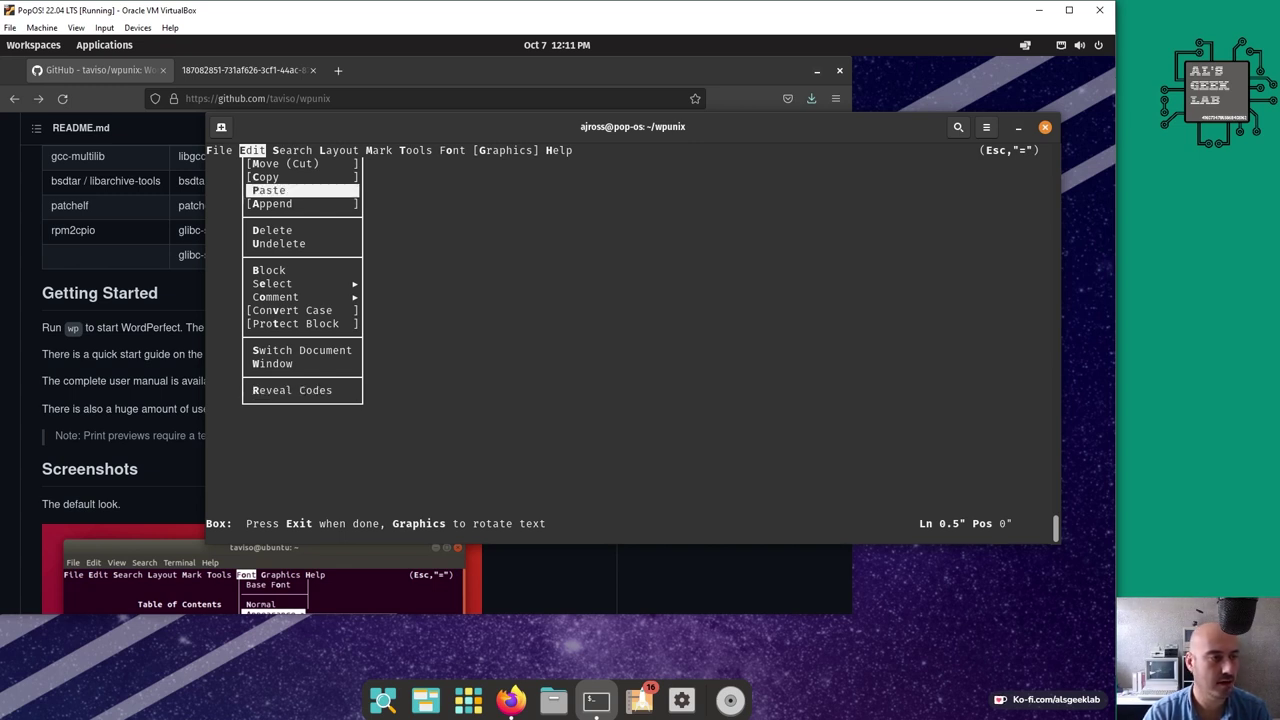
{"action": "key", "text": "Escape"}
Type 'Hello there, My name is' followed by a sample name split over two lines.
{"action": "type", "text": "Hell"}
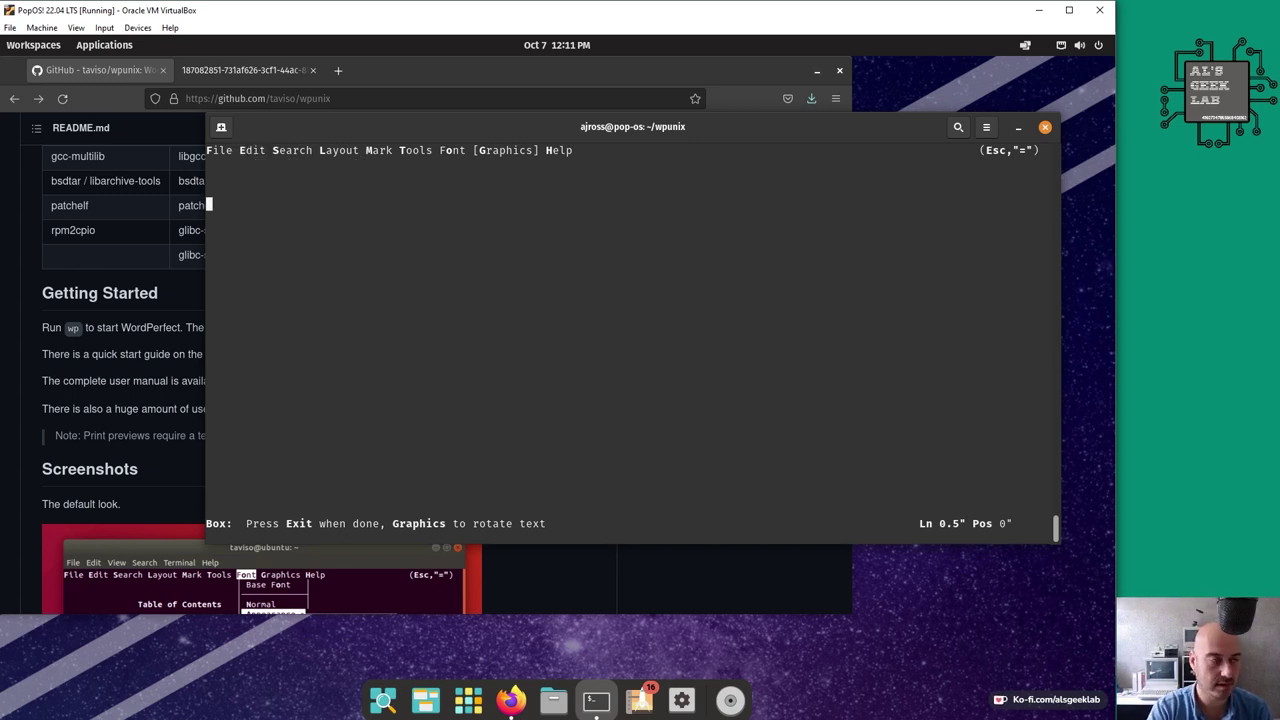
{"action": "type", "text": "o there"}
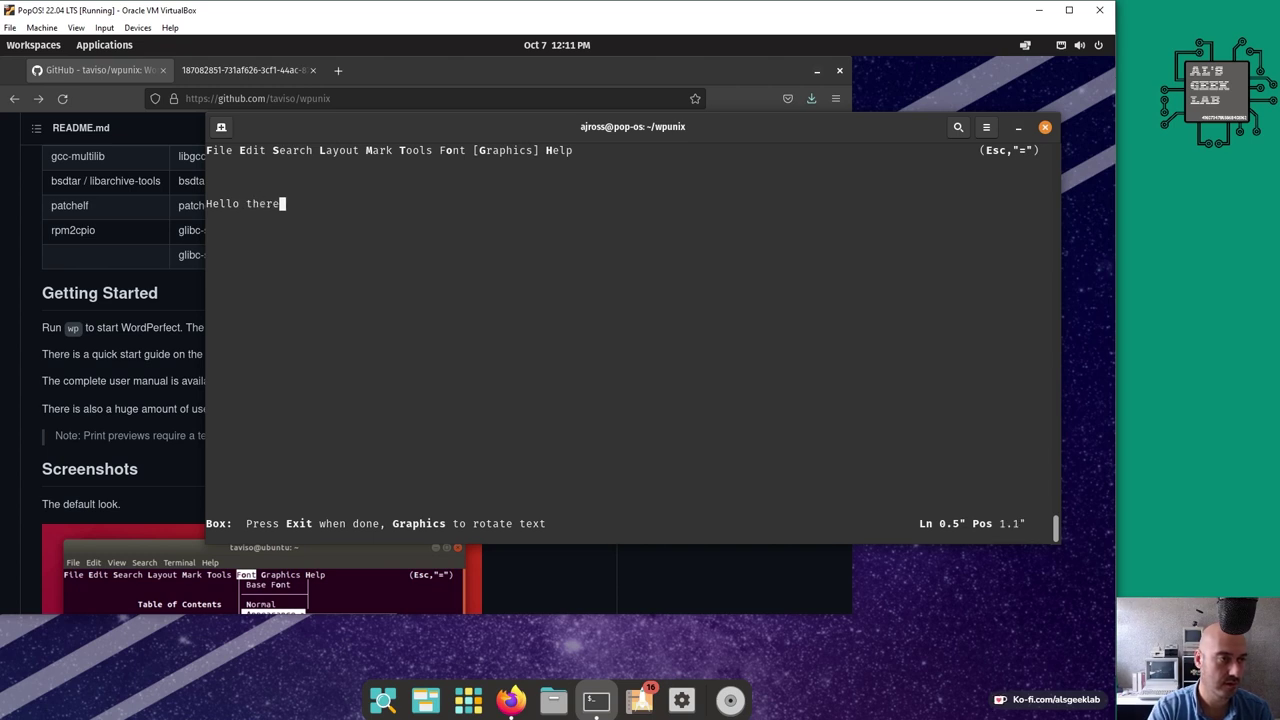
{"action": "type", "text": ", My name is B"}
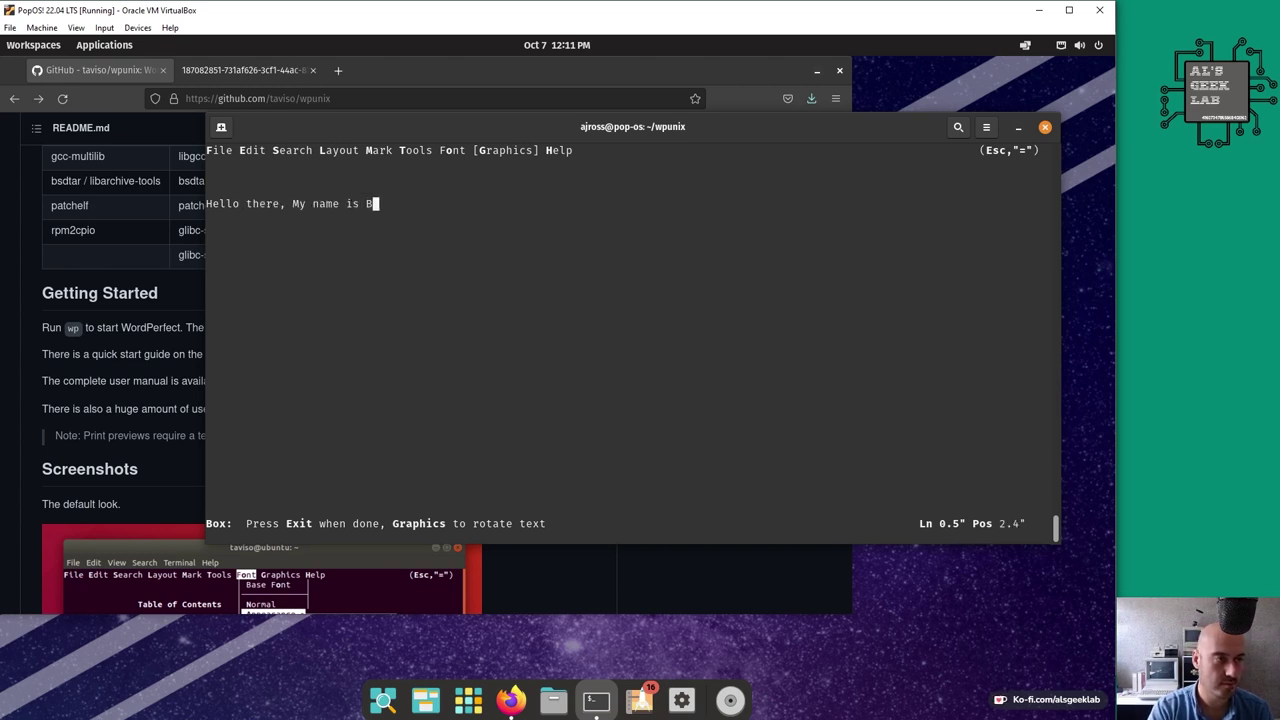
{"action": "type", "text": "obbin"}
{"action": "key", "text": "Return"}
{"action": "type", "text": "Thread"}
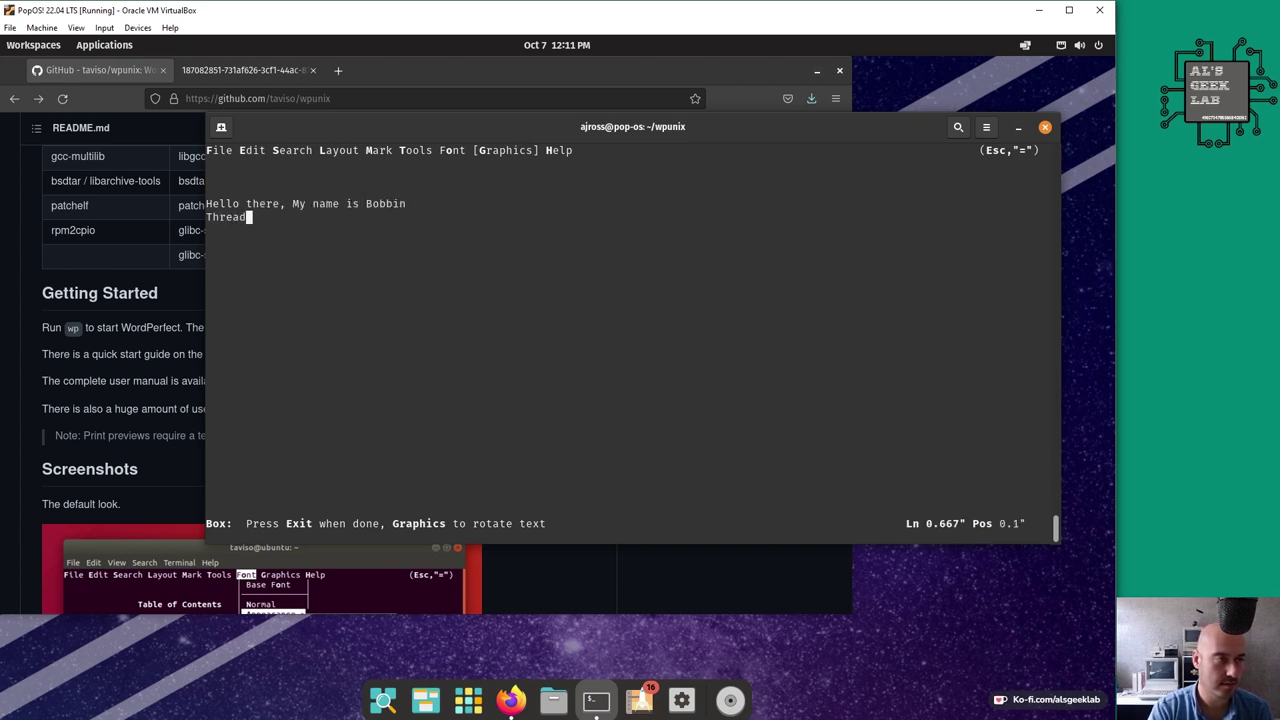
{"action": "type", "text": "bare"}
{"action": "key", "text": "Return"}
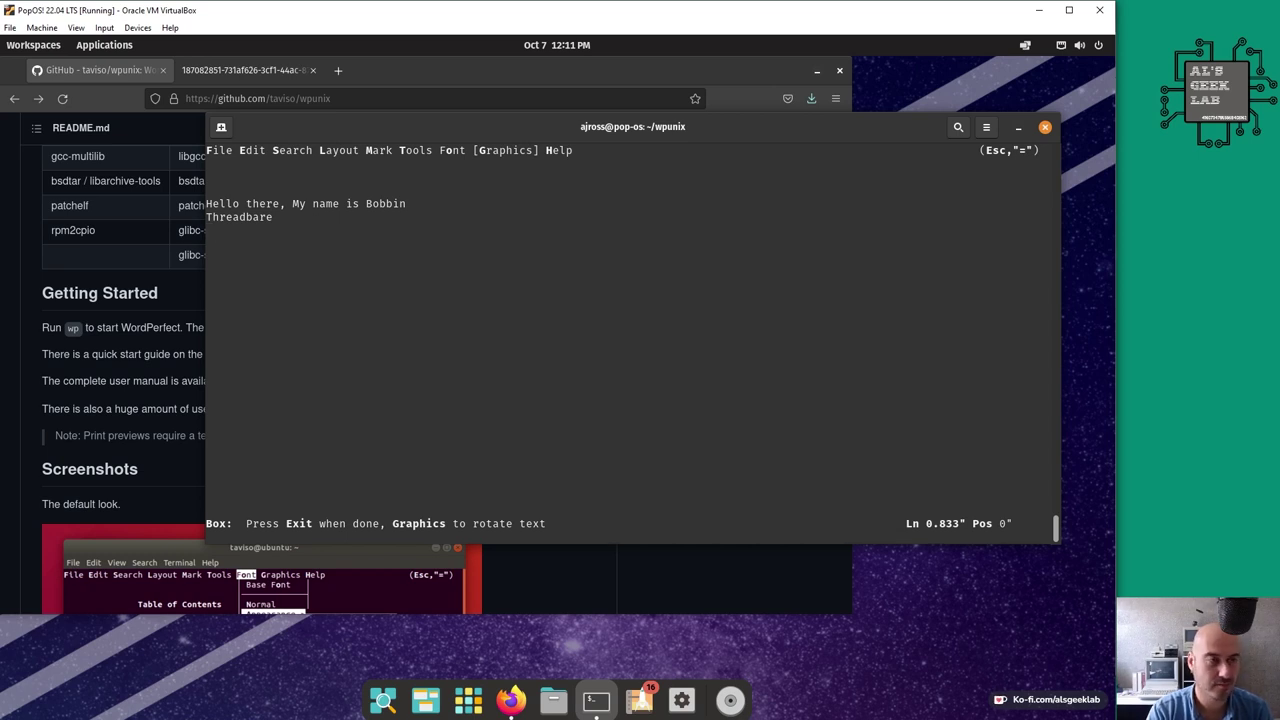
Open WordPerfect's main help, look up the Hard Page topic, and close help.
{"action": "key", "text": "Escape"}
{"action": "key", "text": "equal"}
{"action": "key", "text": "Right"}
{"action": "key", "text": "Right"}
{"action": "key", "text": "Right"}
{"action": "key", "text": "Right"}
{"action": "key", "text": "Right"}
{"action": "key", "text": "Right"}
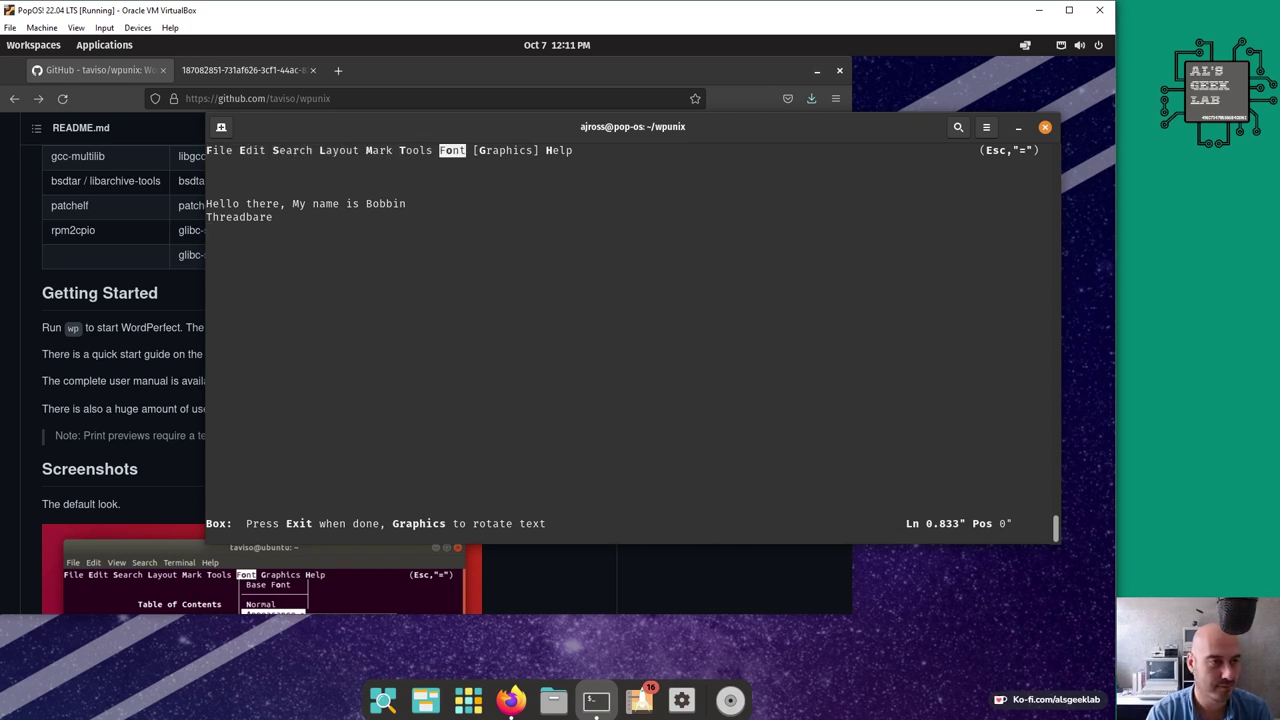
{"action": "key", "text": "Right"}
{"action": "key", "text": "Down"}
{"action": "key", "text": "Return"}
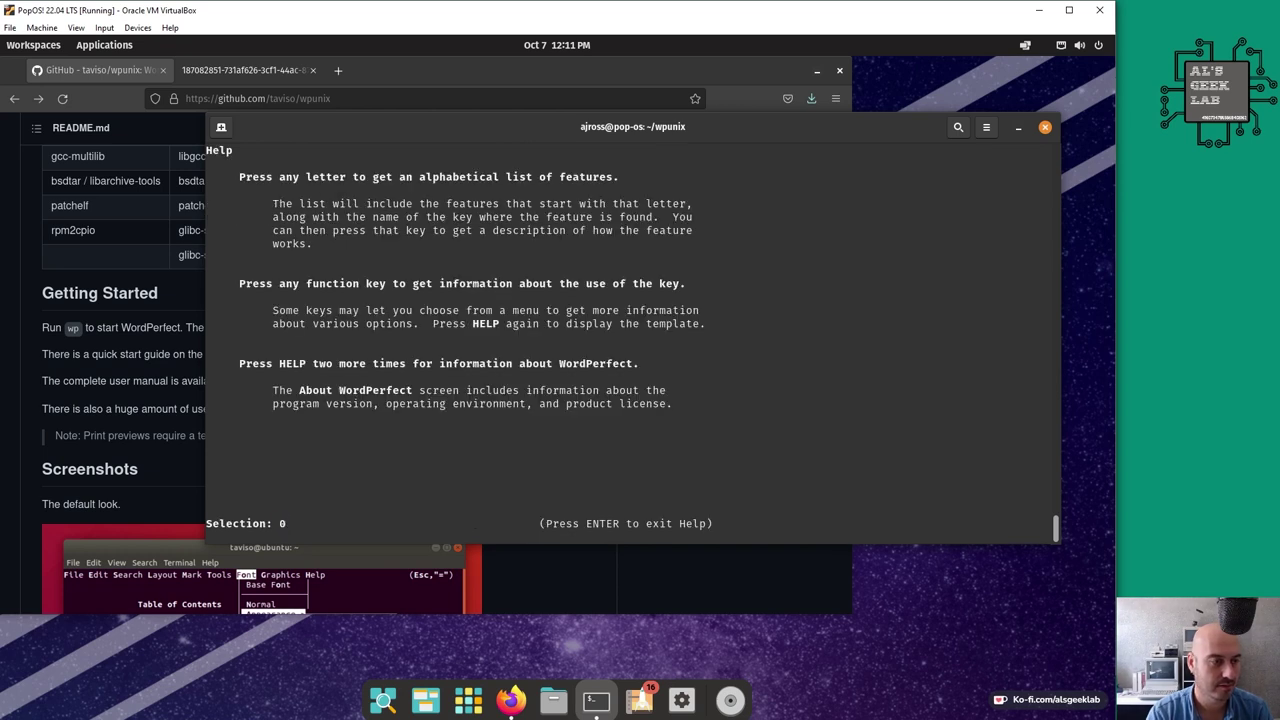
{"action": "key", "text": "ctrl+Return"}
{"action": "key", "text": "Return"}
Browse the File, Edit, Search, Layout, Tools and Font pull-down menus.
{"action": "key", "text": "Escape"}
{"action": "key", "text": "equal"}
{"action": "key", "text": "Down"}
{"action": "key", "text": "Right"}
{"action": "key", "text": "Down"}
{"action": "key", "text": "Down"}
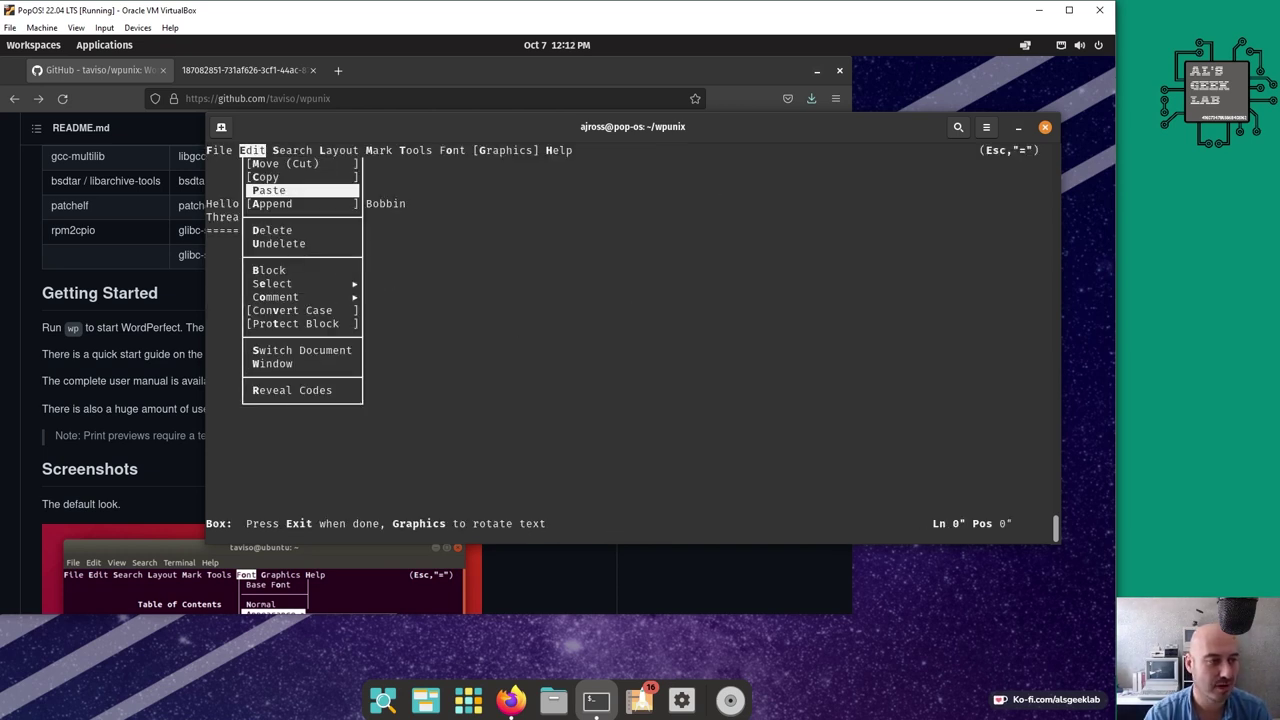
{"action": "key", "text": "Right"}
{"action": "key", "text": "Right"}
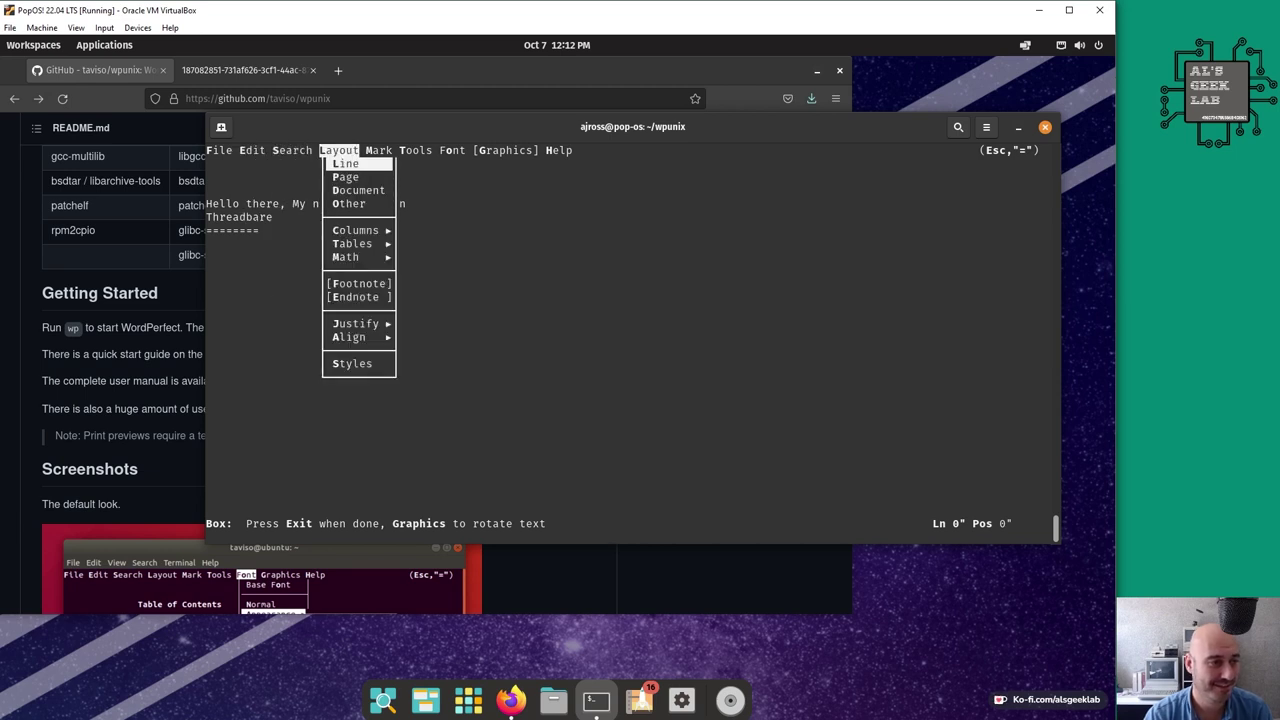
{"action": "key", "text": "Right"}
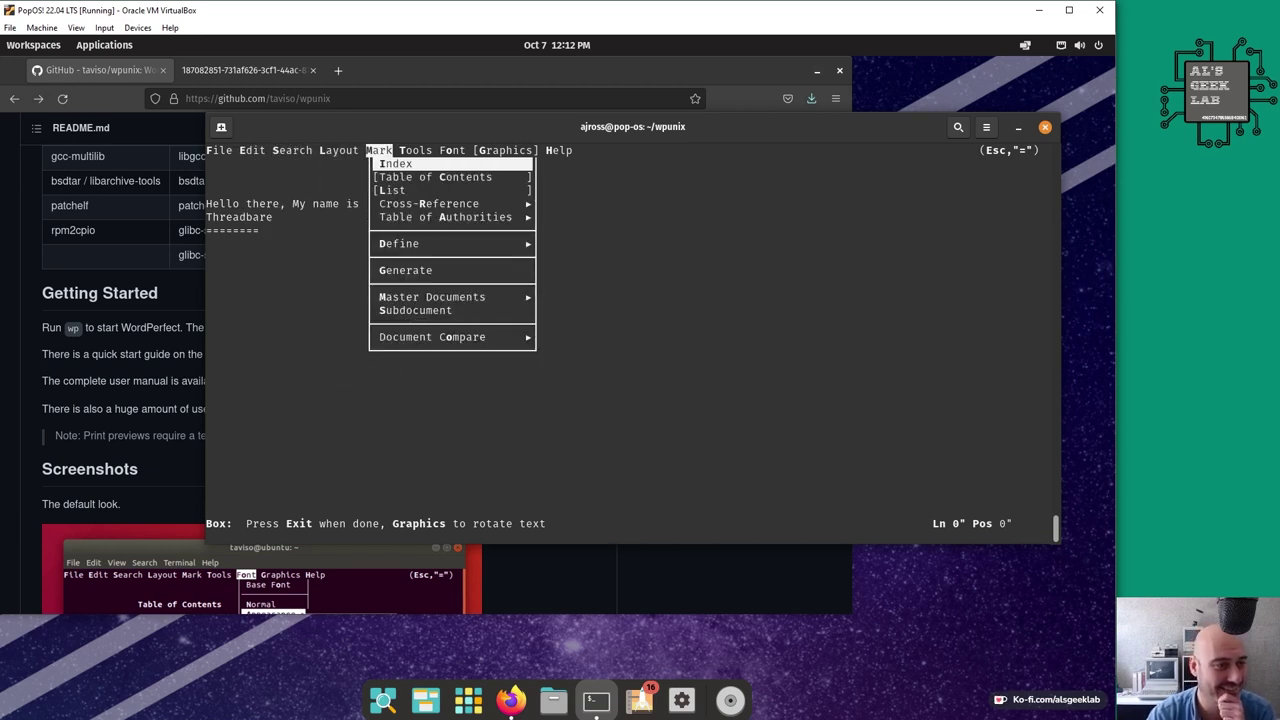
{"action": "key", "text": "Right"}
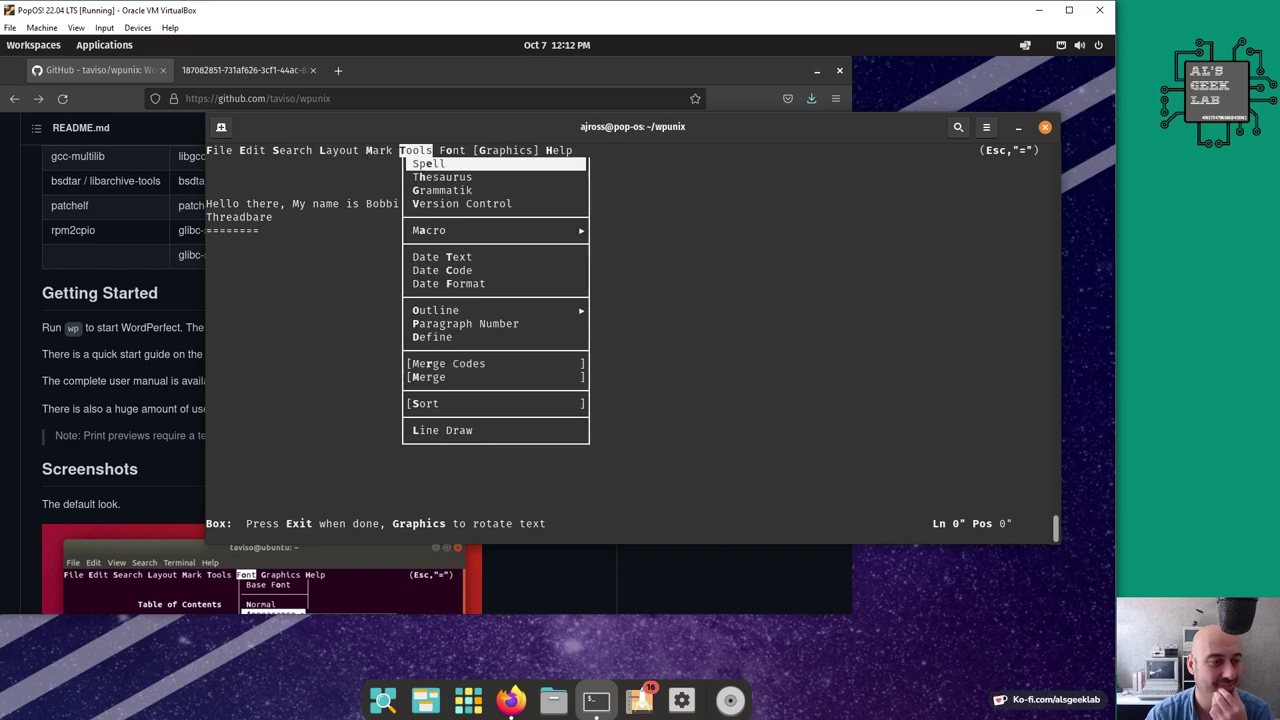
{"action": "key", "text": "Right"}
{"action": "key", "text": "Right"}
{"action": "key", "text": "Right"}
{"action": "key", "text": "Right"}
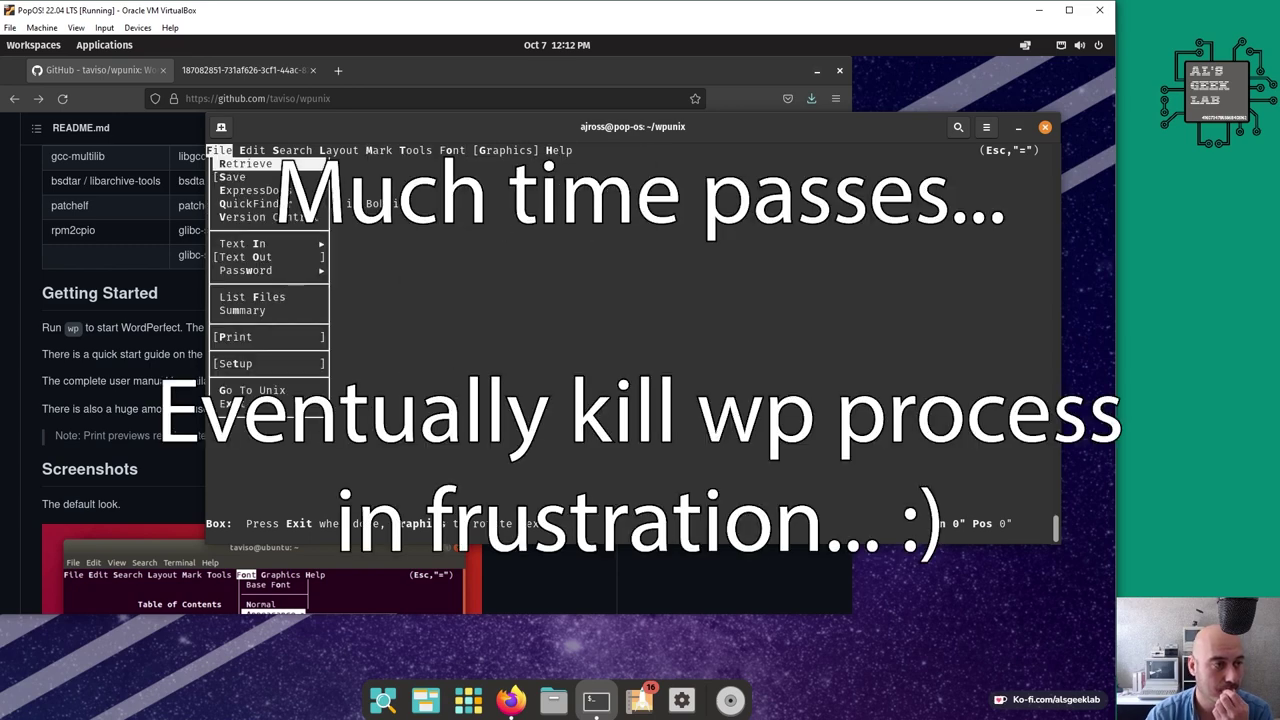
{"action": "key", "text": "Down"}
{"action": "key", "text": "Down"}
{"action": "key", "text": "Down"}
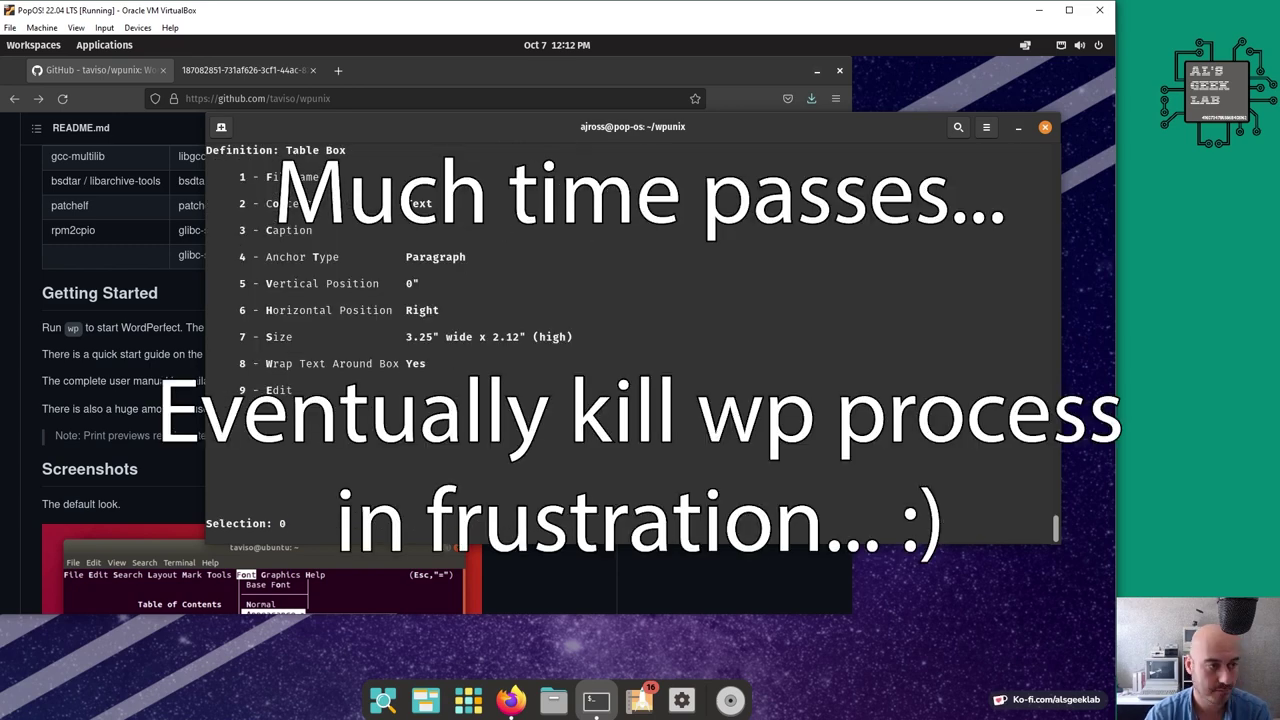
Go to Unix, find the wp process with 'ps ax|grep -i wp', and kill process 6878.
{"action": "key", "text": "9"}
{"action": "key", "text": "alt+="}
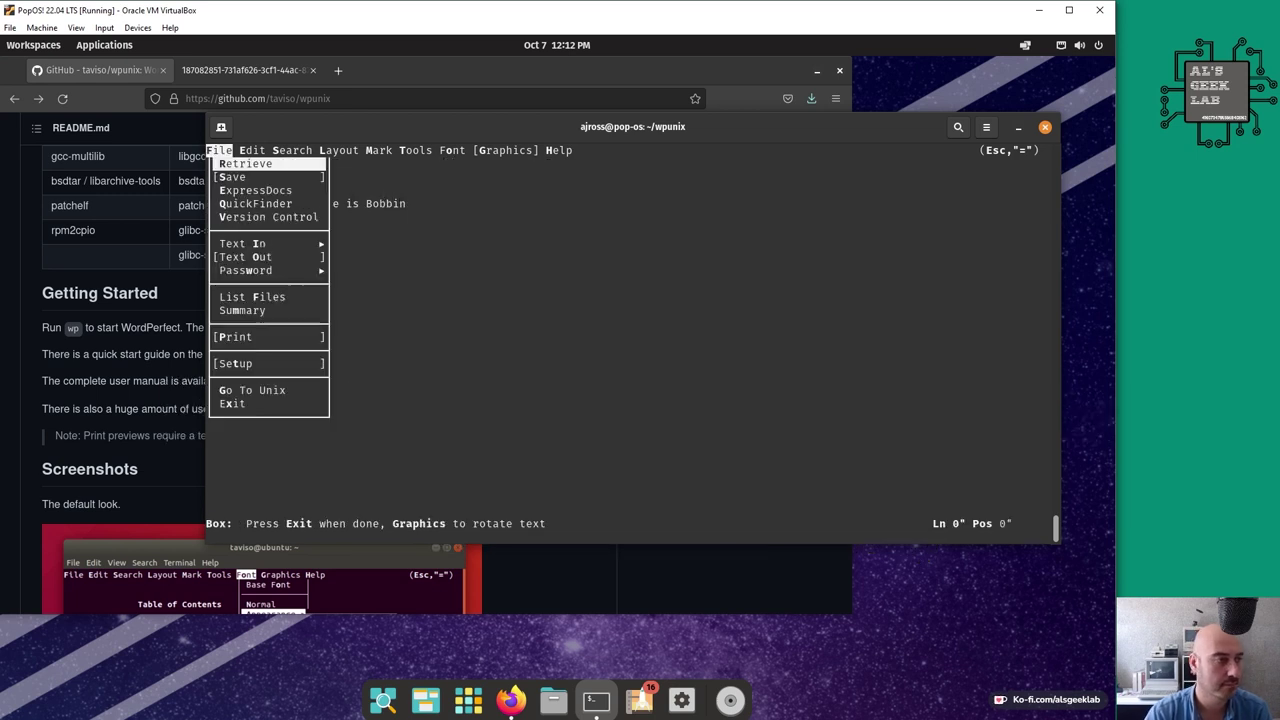
{"action": "type", "text": "g1ps ax|"}
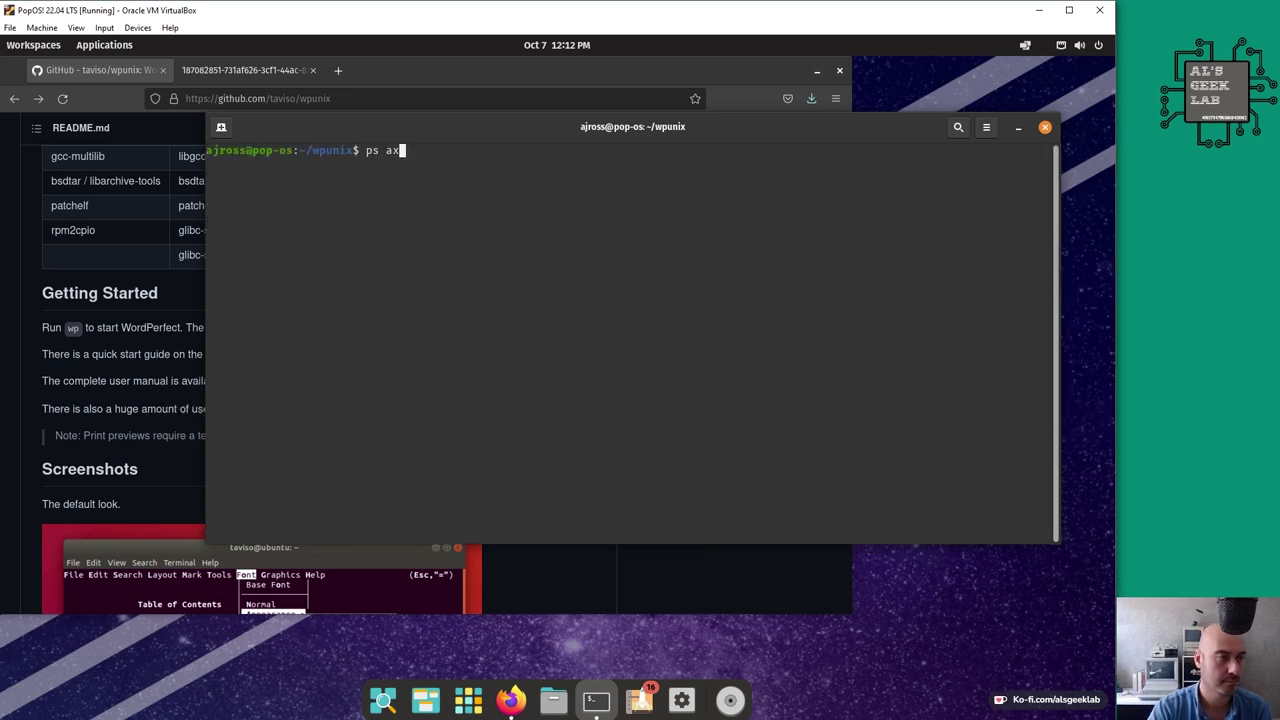
{"action": "type", "text": "grep -i wp"}
{"action": "key", "text": "Return"}
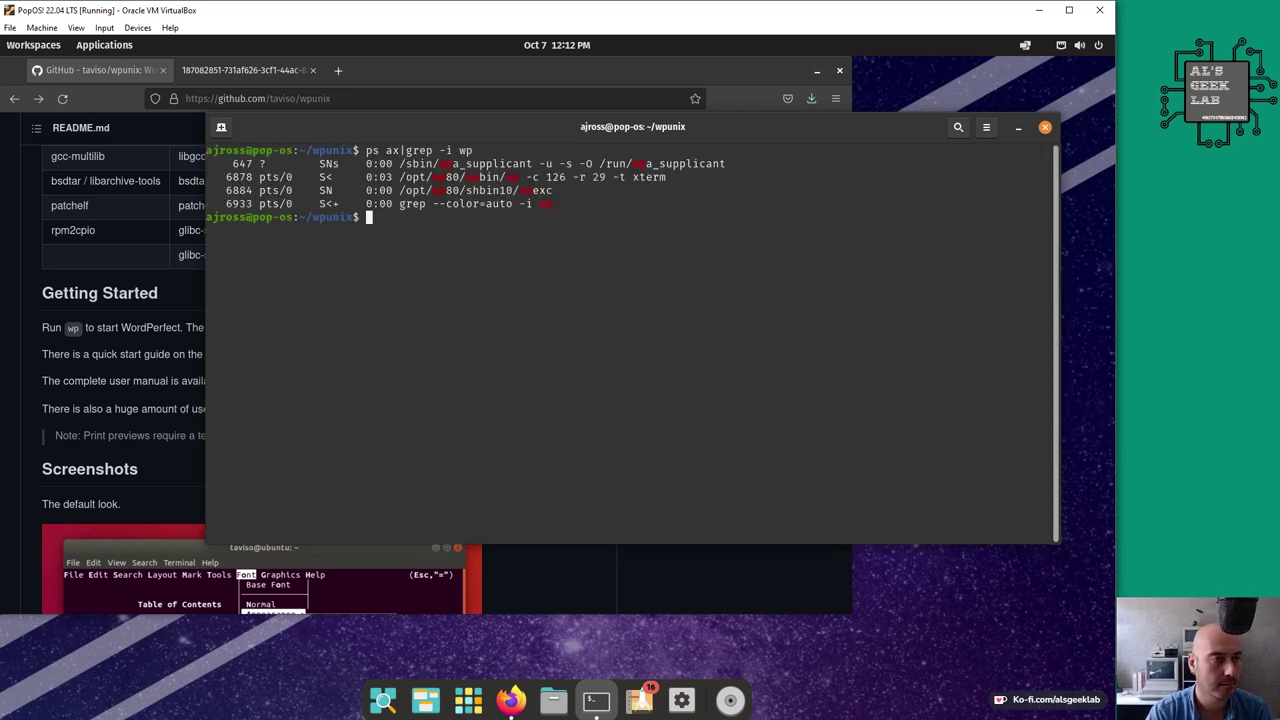
{"action": "type", "text": "kill 6878"}
{"action": "key", "text": "Return"}
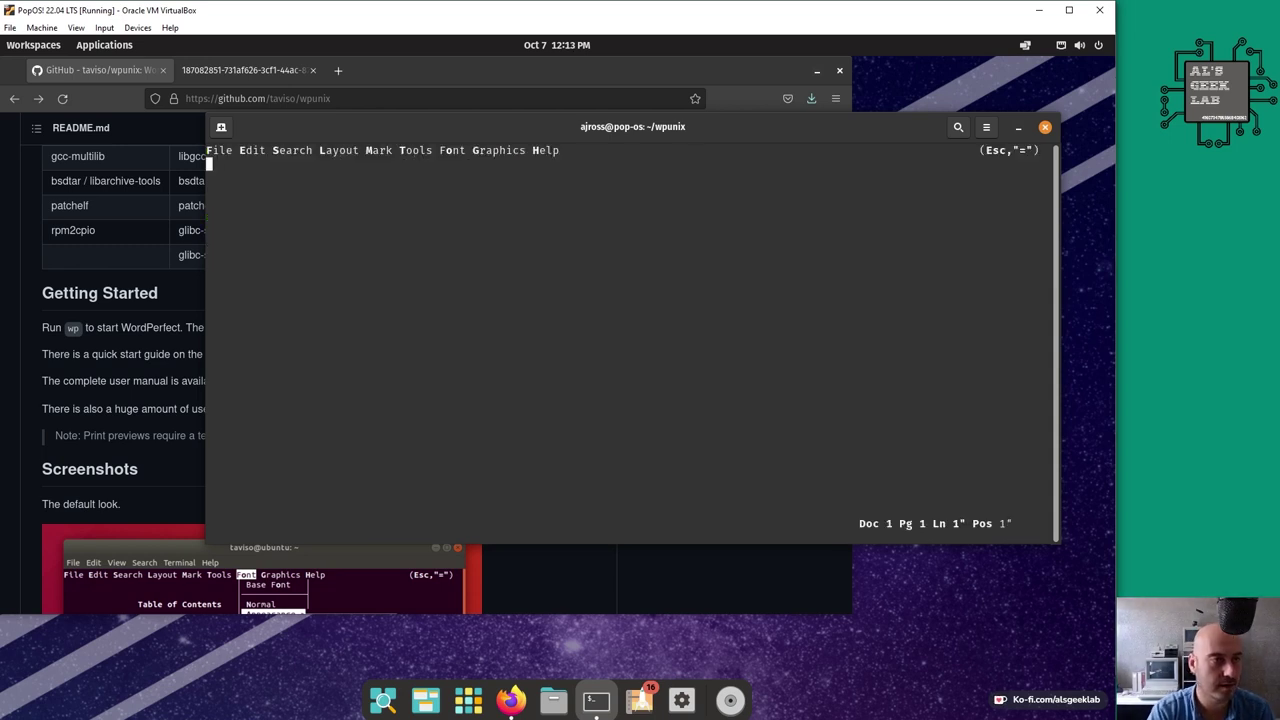
{"action": "type", "text": "Hell"}
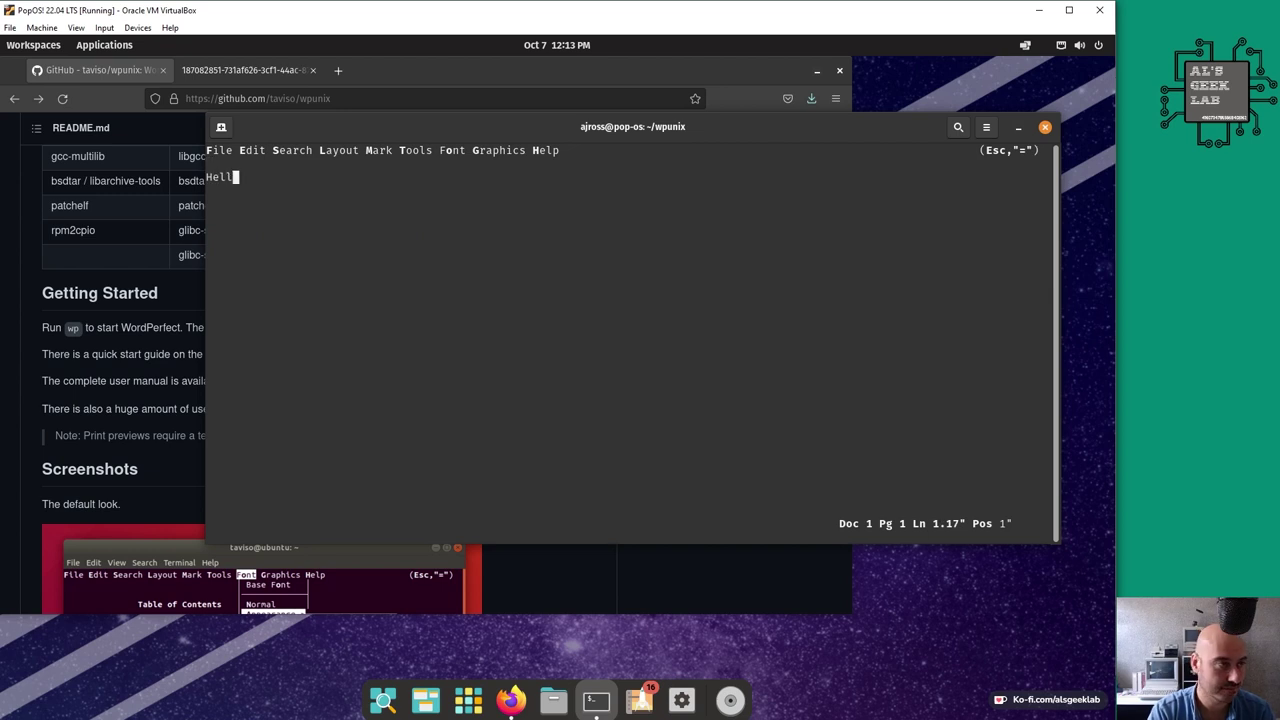
{"action": "type", "text": "o, My name is Bobbin Threadbare, how are you?"}
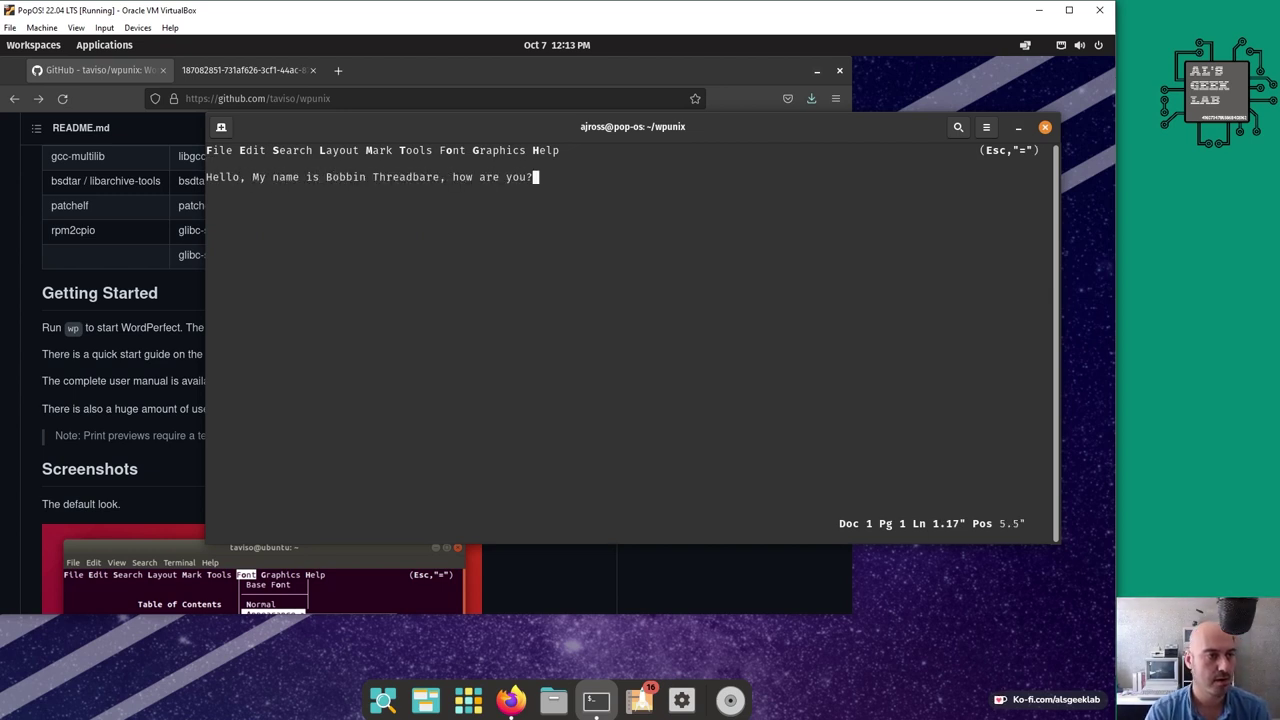
{"action": "key", "text": "Home"}
{"action": "key", "text": "End"}
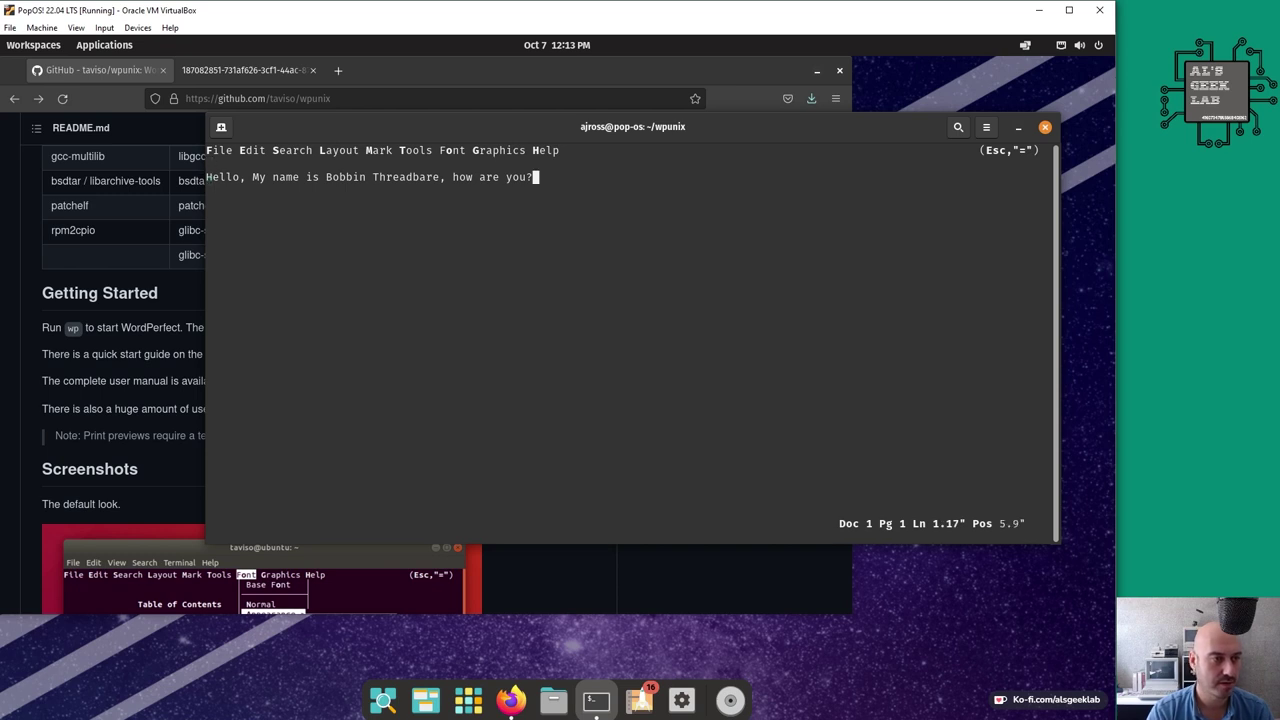
{"action": "key", "text": "Home"}
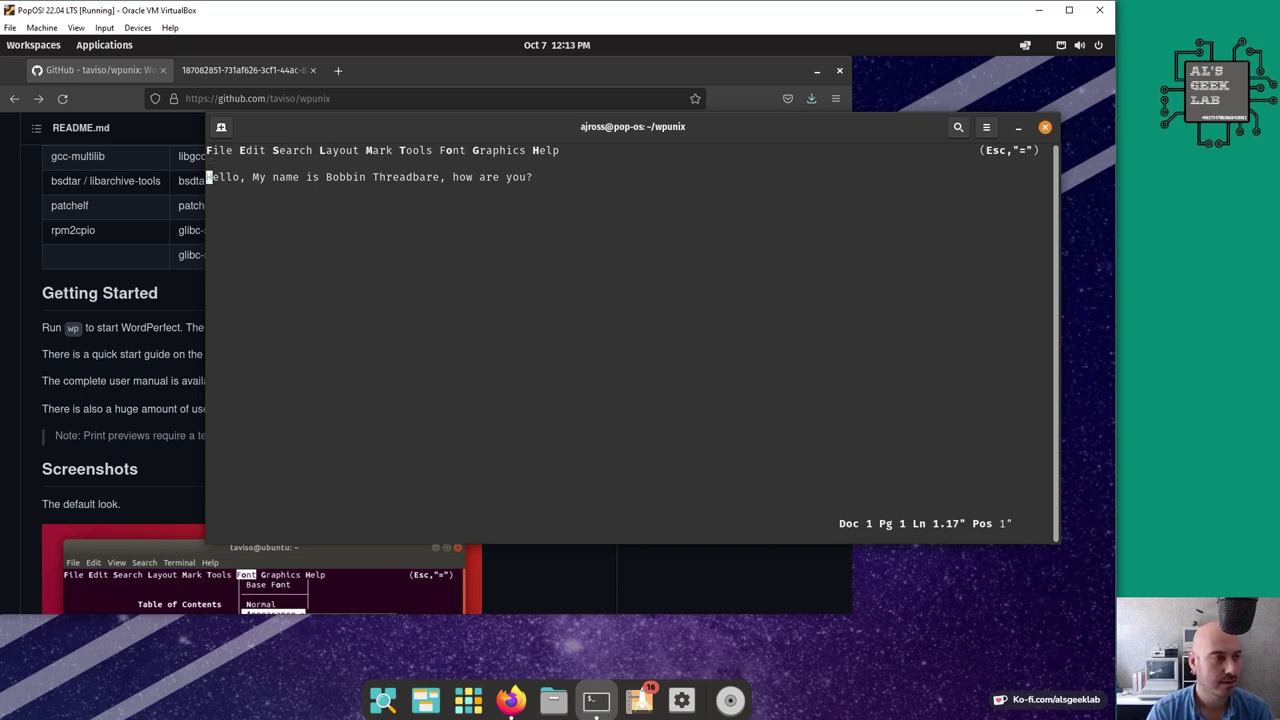
{"action": "key", "text": "End"}
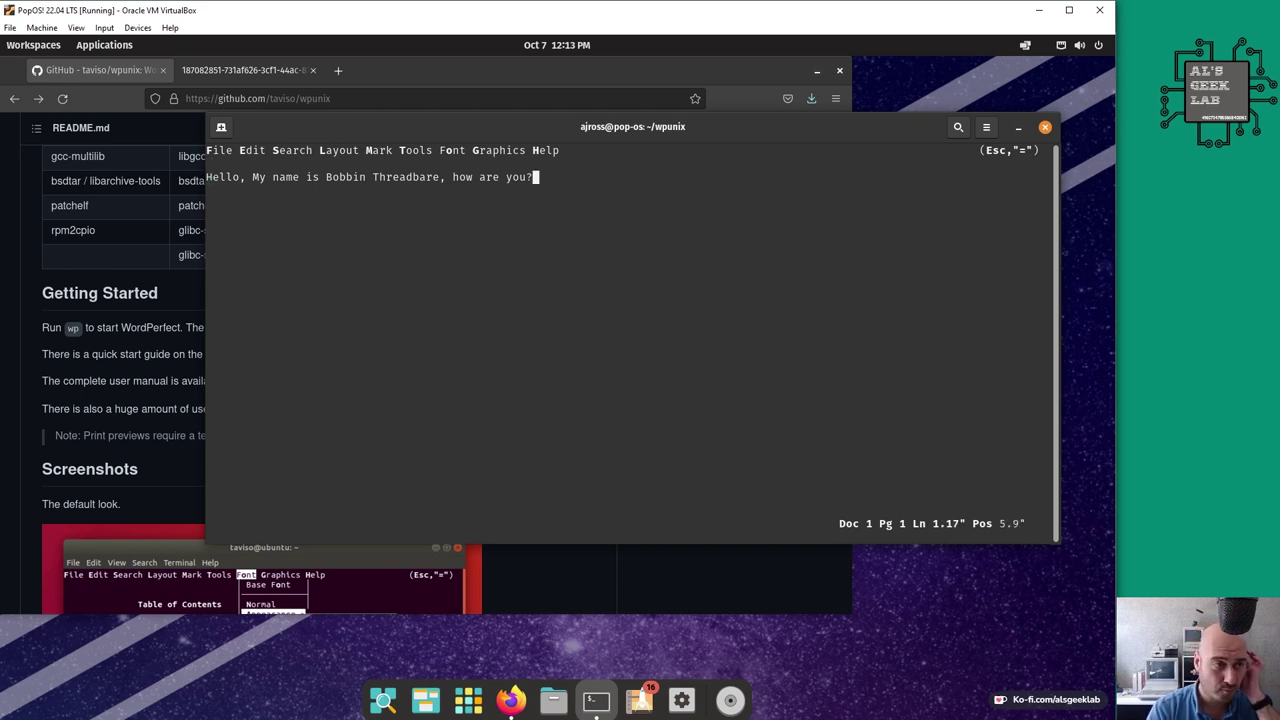
{"action": "key", "text": "Home"}
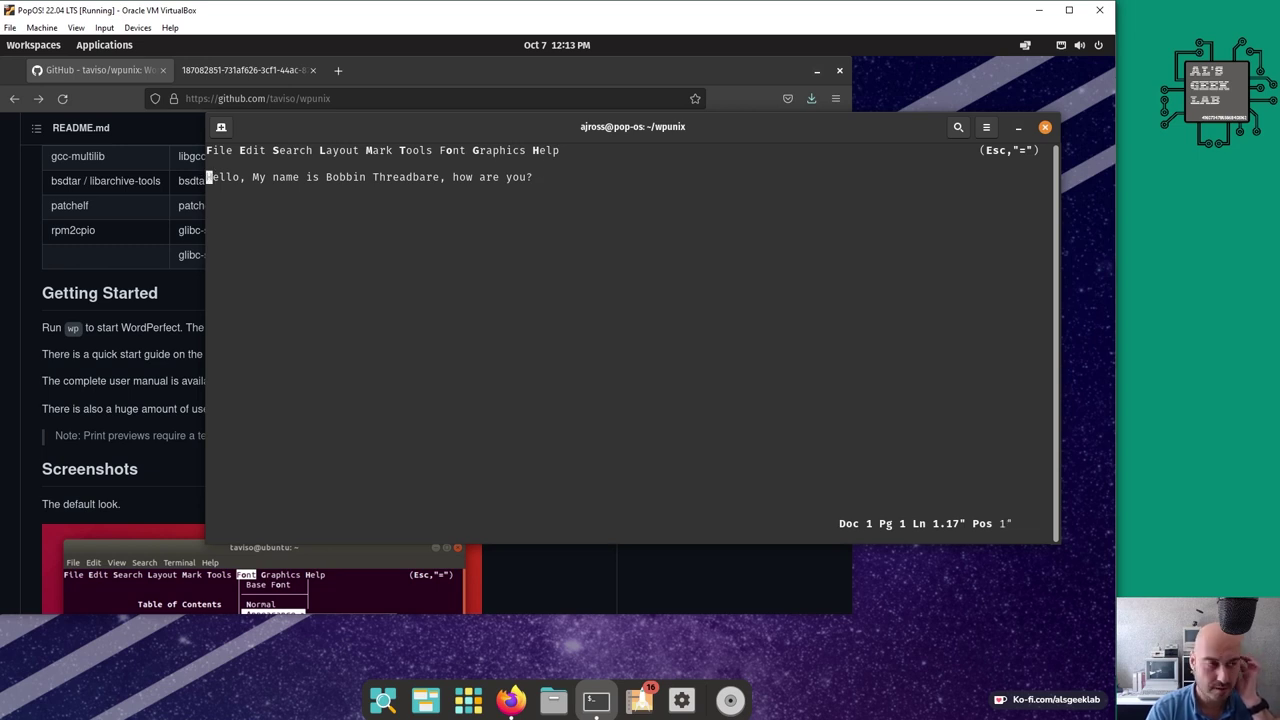
{"action": "key", "text": "End"}
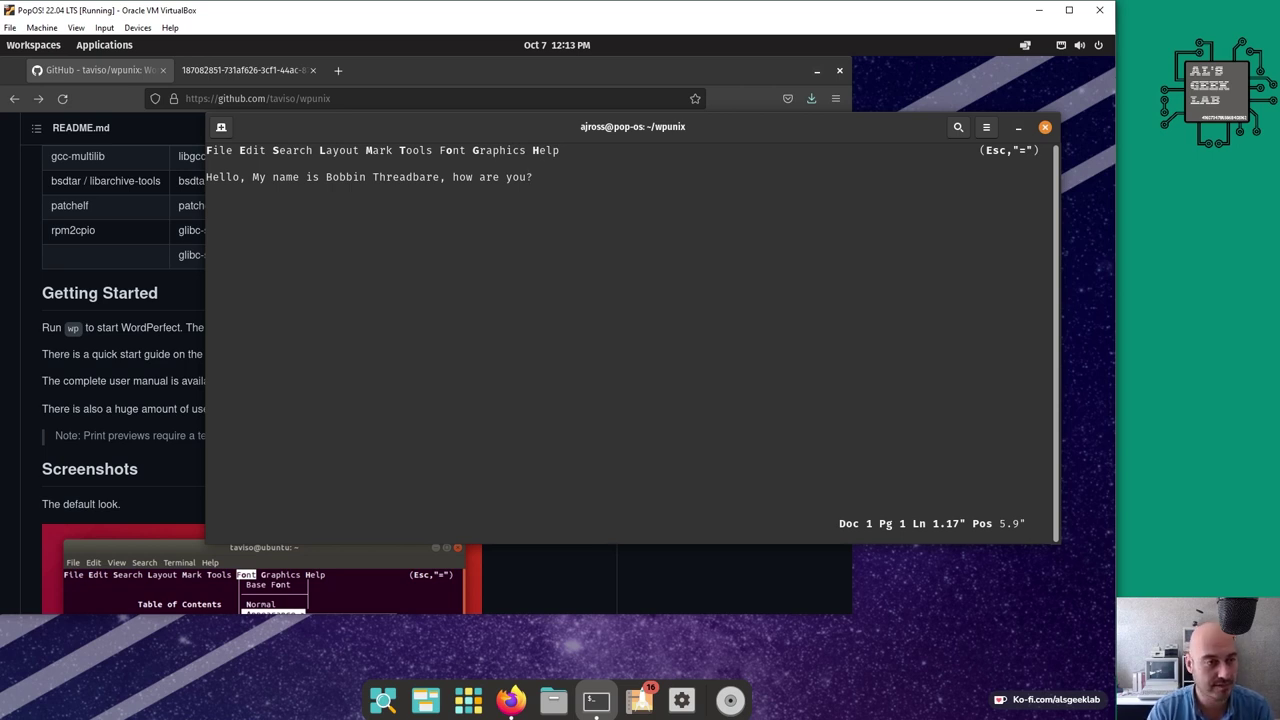
{"action": "key", "text": "Home"}
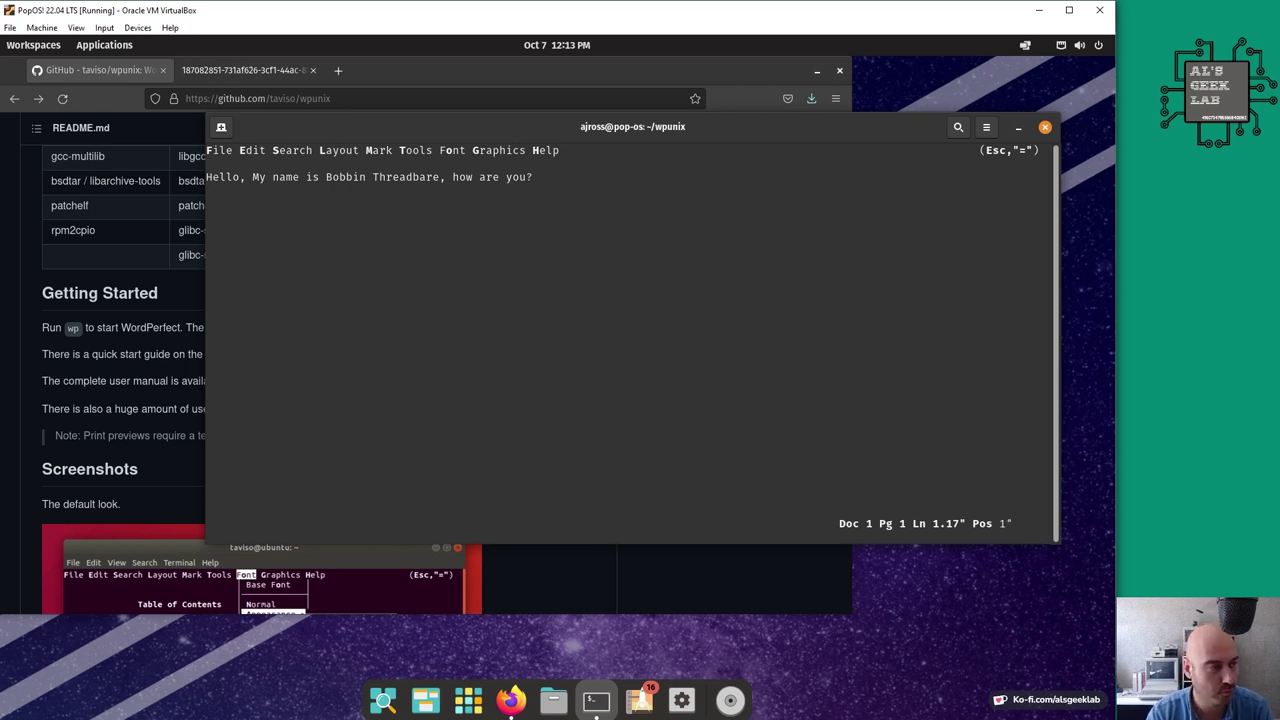
{"action": "key", "text": "Right"}
{"action": "key", "text": "Left"}
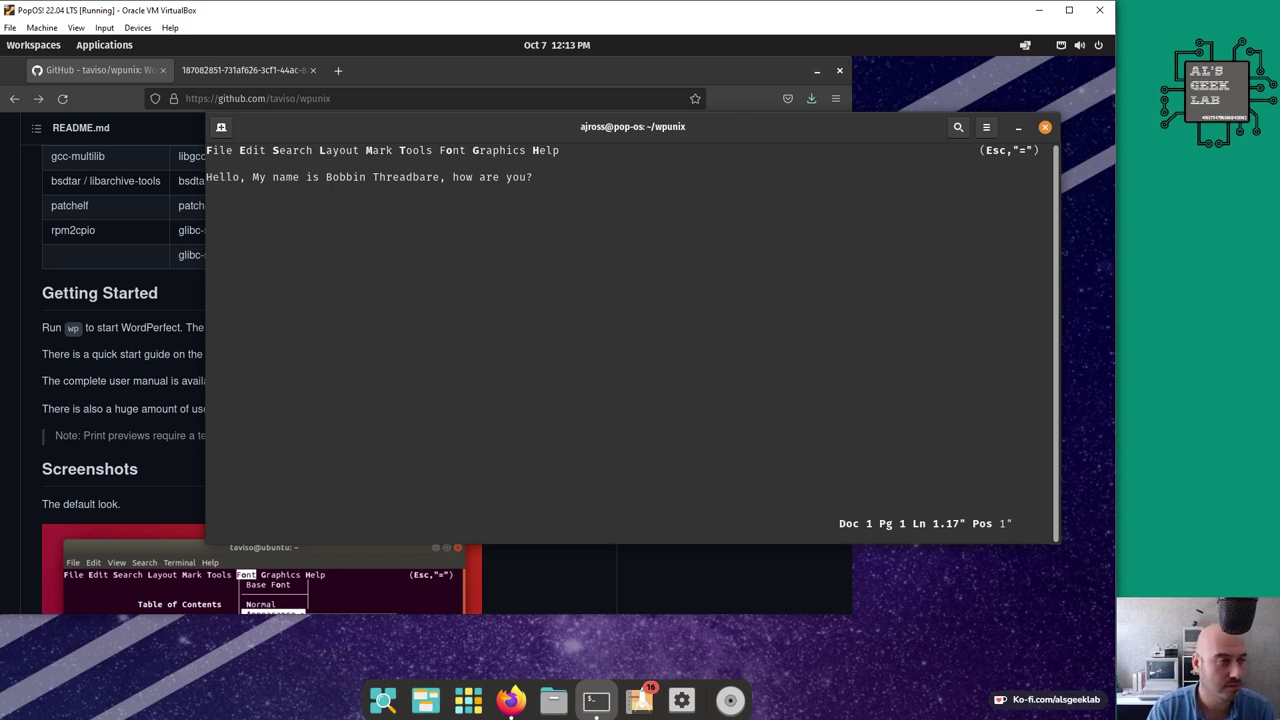
{"action": "key", "text": "Right"}
{"action": "key", "text": "Left"}
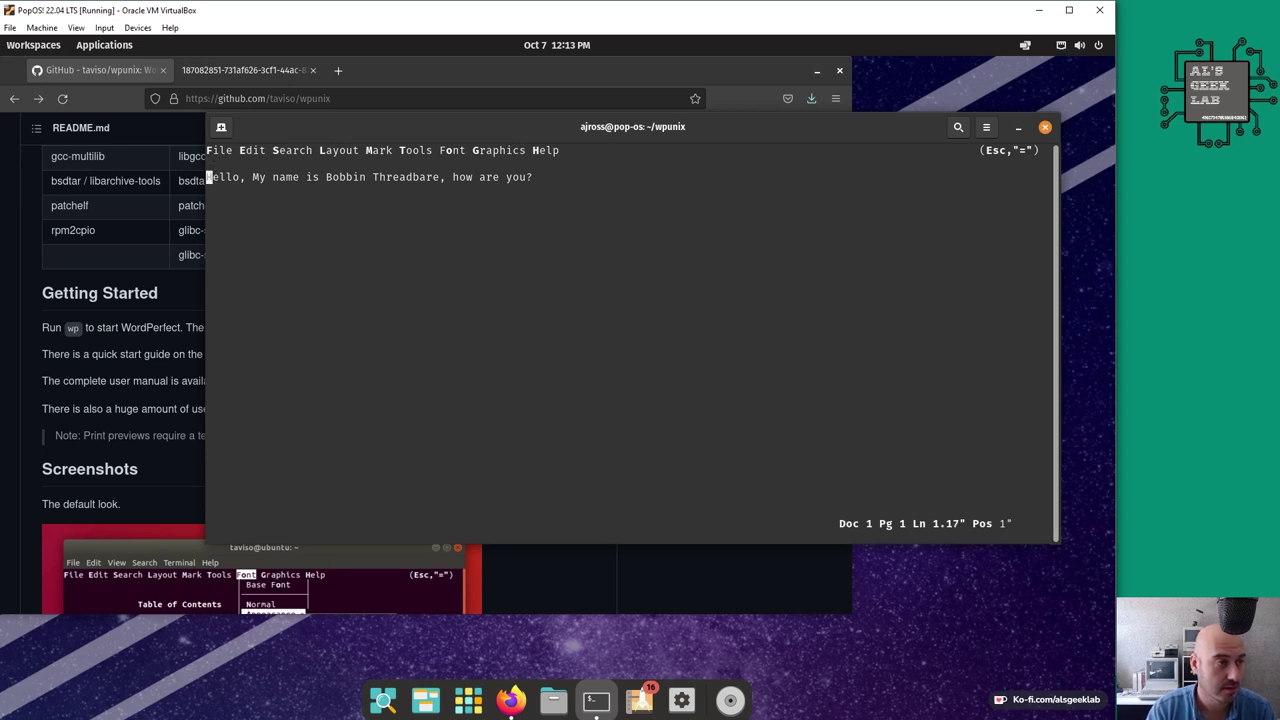
Turn on Block selection from the Edit menu.
{"action": "key", "text": "Escape"}
{"action": "key", "text": "equal"}
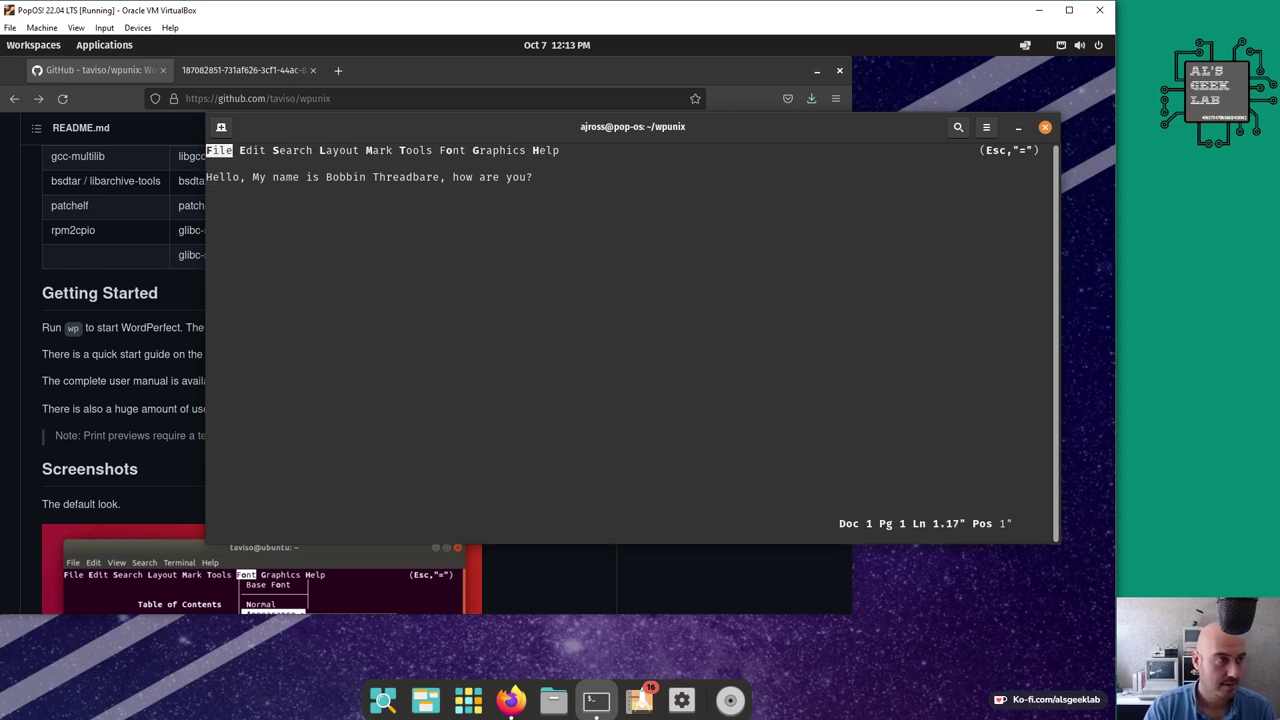
{"action": "key", "text": "Right"}
{"action": "key", "text": "Down"}
{"action": "key", "text": "Up"}
{"action": "key", "text": "Down"}
{"action": "key", "text": "Down"}
{"action": "key", "text": "Up"}
{"action": "key", "text": "Up"}
{"action": "key", "text": "Down"}
{"action": "key", "text": "Down"}
{"action": "key", "text": "Down"}
{"action": "key", "text": "Down"}
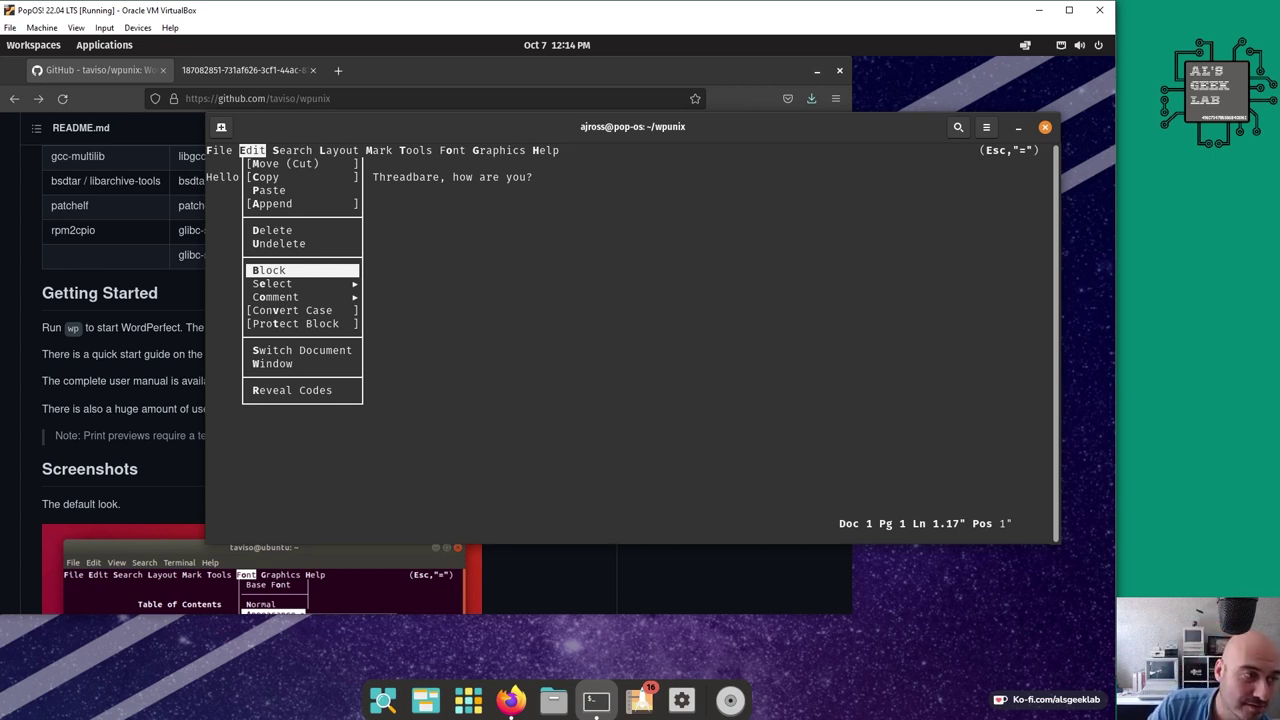
{"action": "key", "text": "Down"}
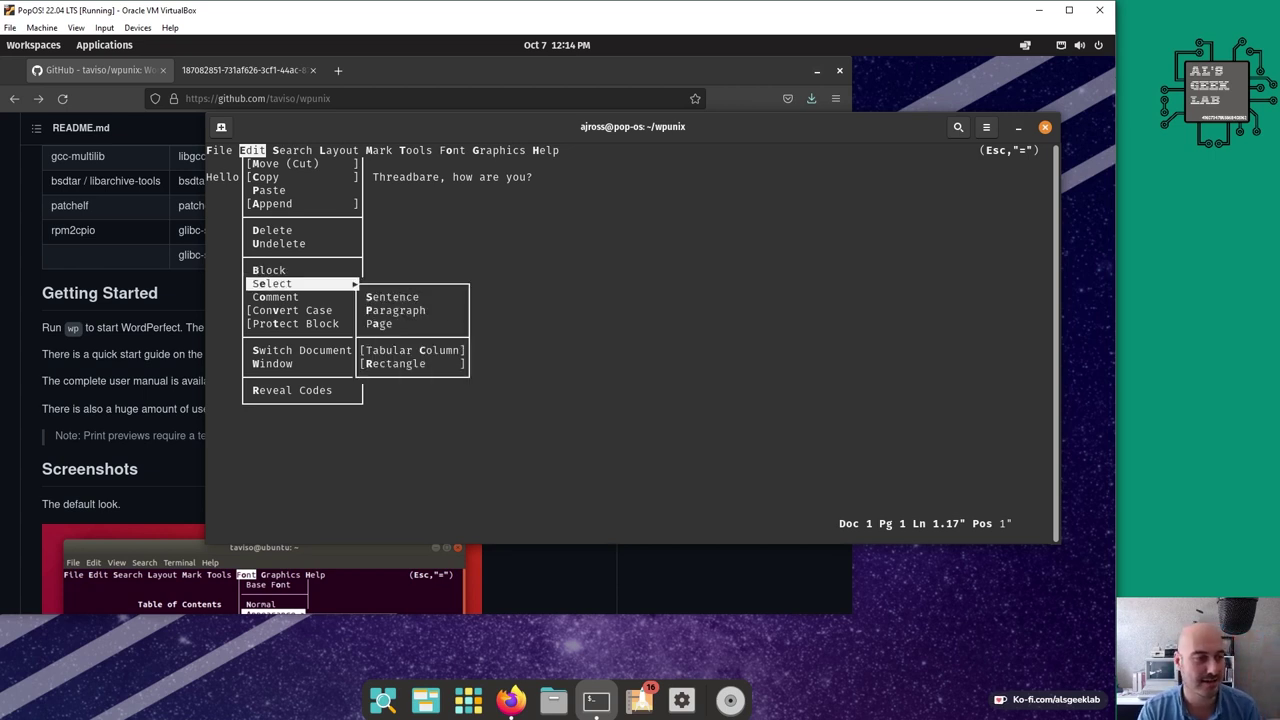
{"action": "key", "text": "Up"}
{"action": "key", "text": "Return"}
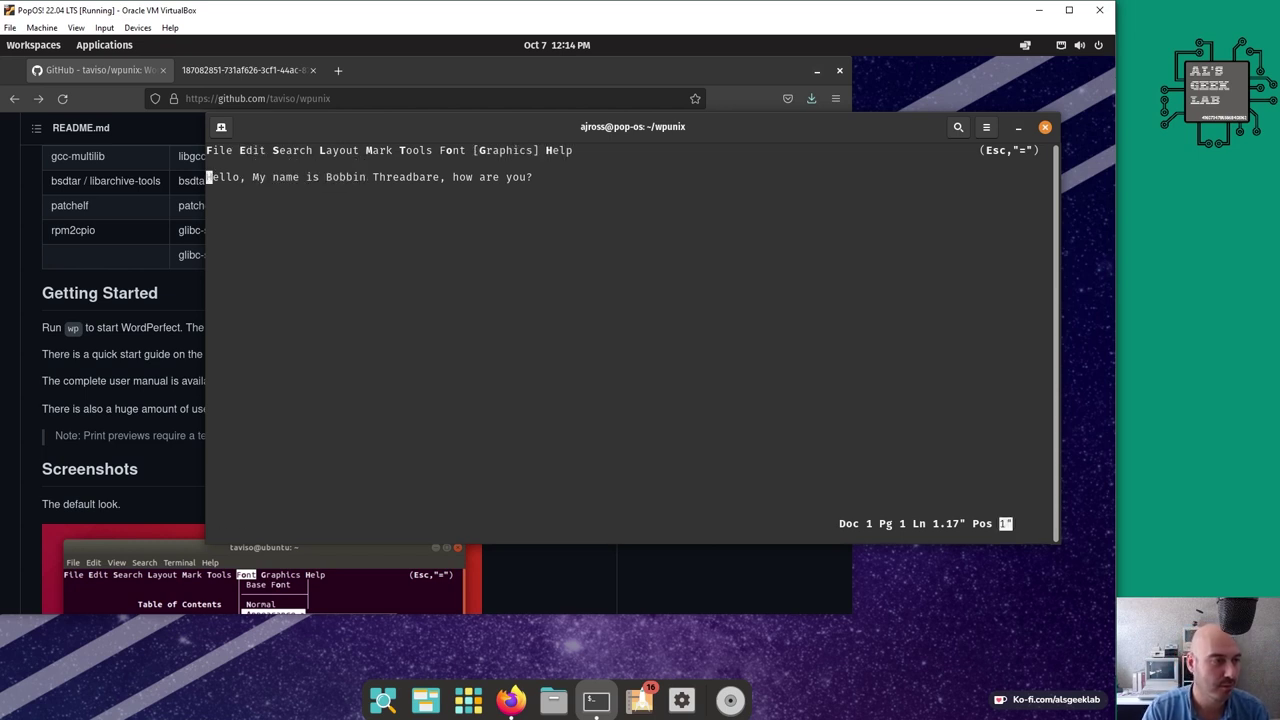
Extend the block along the opening of the greeting sentence and copy it.
{"action": "key", "text": "Right"}
{"action": "key", "text": "Right"}
{"action": "key", "text": "Right"}
{"action": "key", "text": "Right"}
{"action": "key", "text": "Right"}
{"action": "key", "text": "Right"}
{"action": "key", "text": "Right"}
{"action": "key", "text": "Right"}
{"action": "key", "text": "Right"}
{"action": "key", "text": "Right"}
{"action": "key", "text": "Right"}
{"action": "key", "text": "Right"}
{"action": "key", "text": "Right"}
{"action": "key", "text": "Right"}
{"action": "key", "text": "Right"}
{"action": "key", "text": "Right"}
{"action": "key", "text": "Right"}
{"action": "key", "text": "Right"}
{"action": "key", "text": "Right"}
{"action": "key", "text": "Right"}
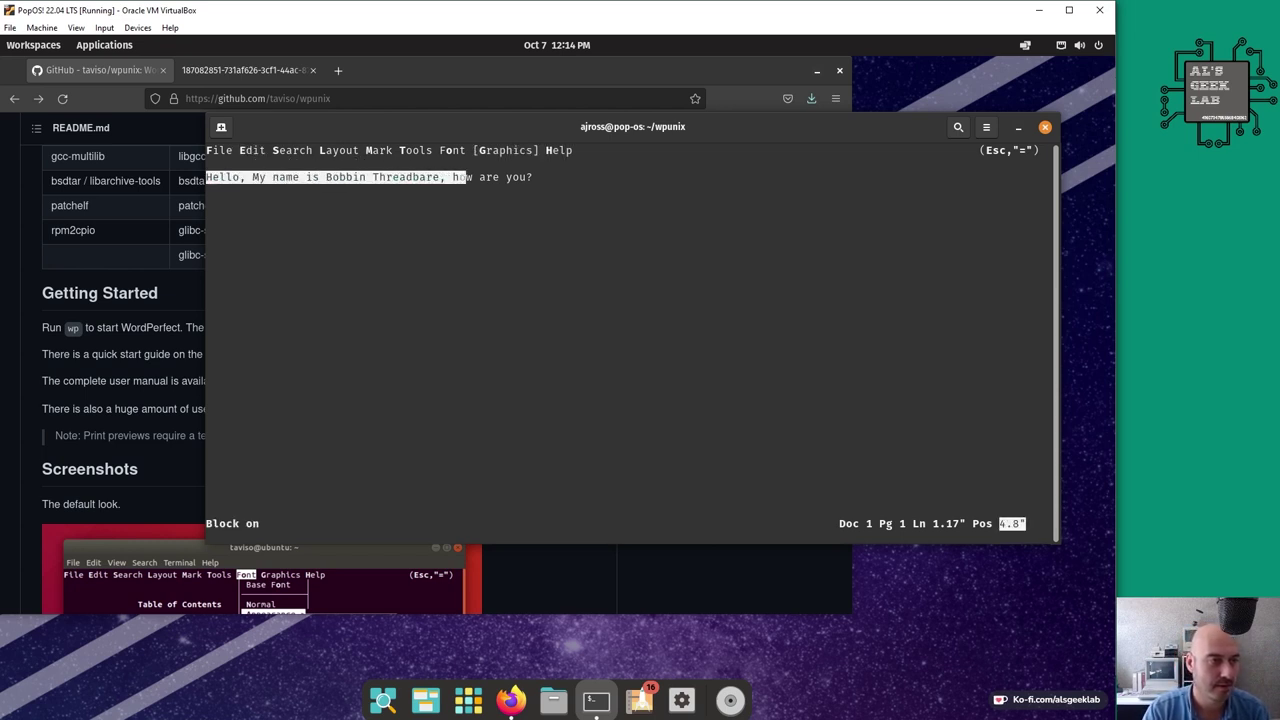
{"action": "key", "text": "Left"}
{"action": "key", "text": "Left"}
{"action": "key", "text": "Left"}
{"action": "key", "text": "Left"}
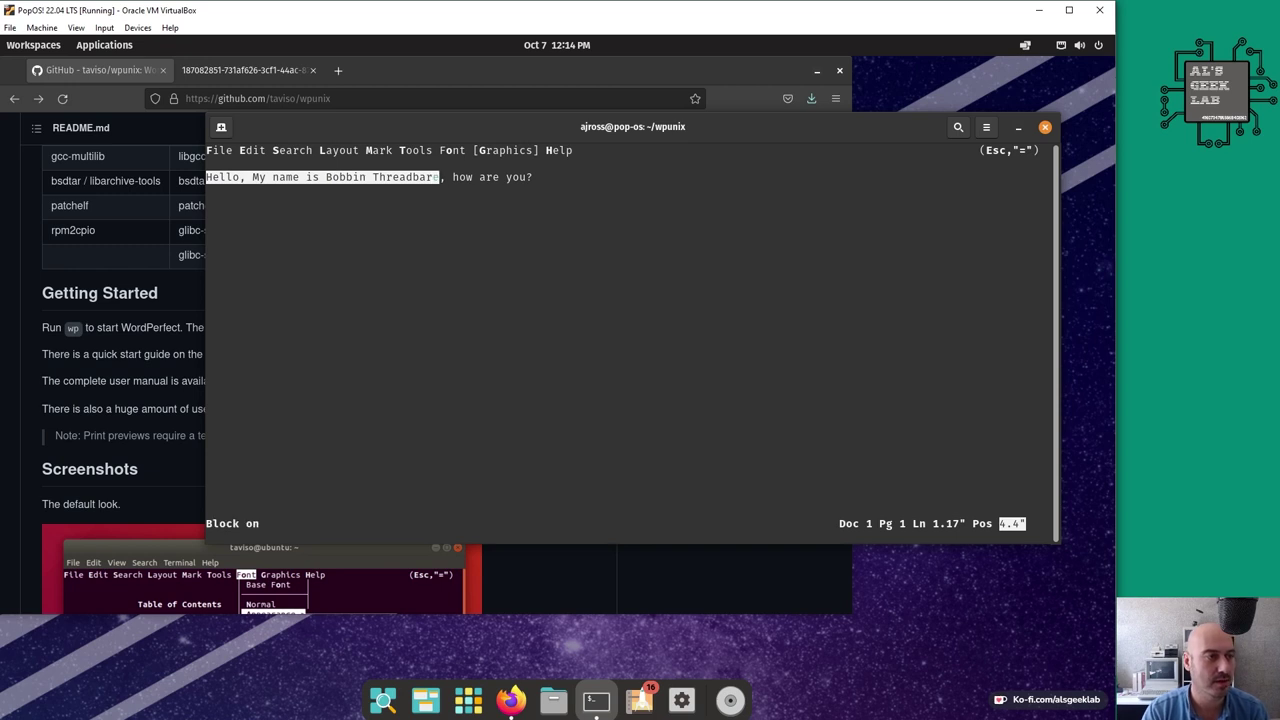
{"action": "key", "text": "Escape"}
{"action": "key", "text": "equal"}
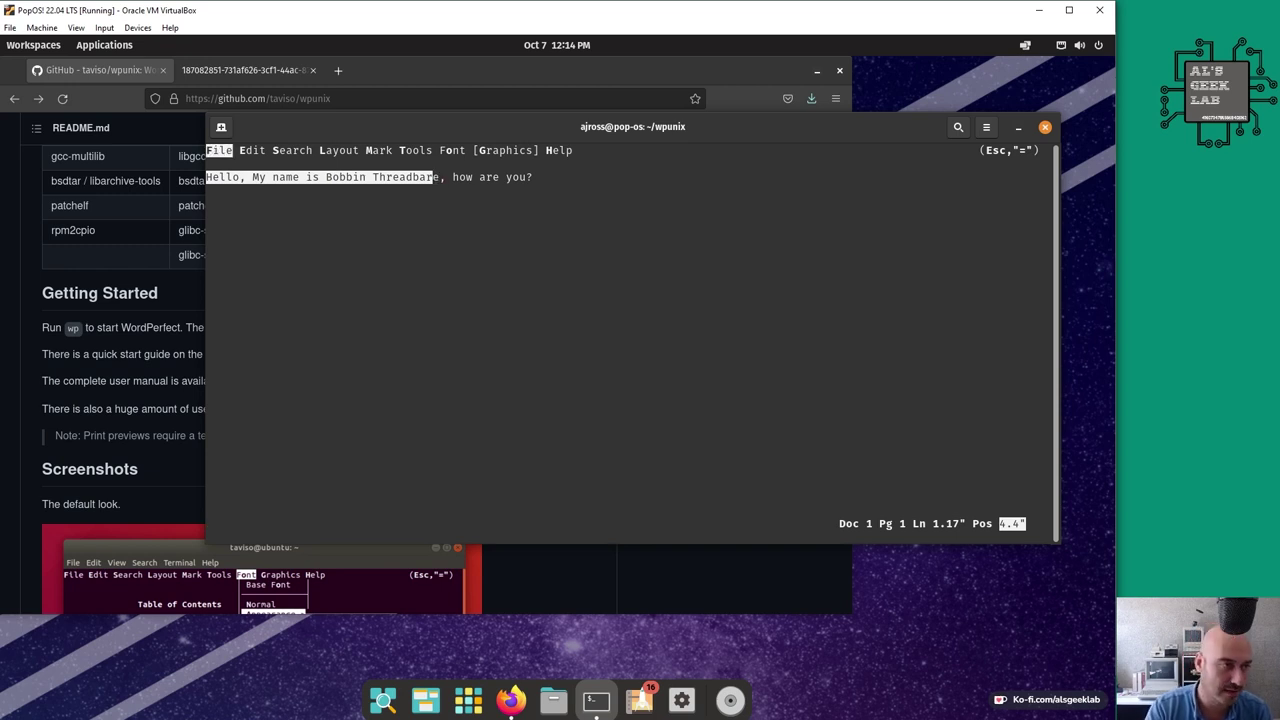
{"action": "key", "text": "Right"}
{"action": "key", "text": "Down"}
{"action": "key", "text": "Down"}
{"action": "key", "text": "Down"}
{"action": "key", "text": "Down"}
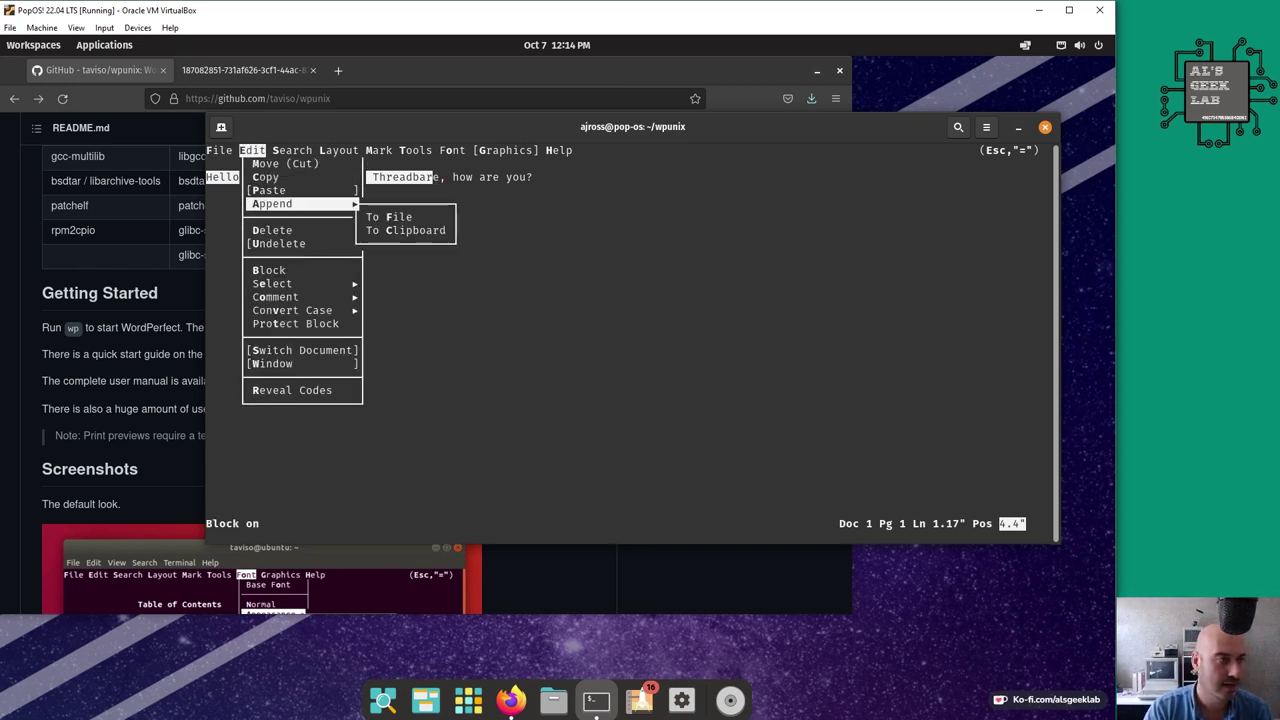
{"action": "key", "text": "Up"}
{"action": "key", "text": "Up"}
{"action": "key", "text": "Return"}
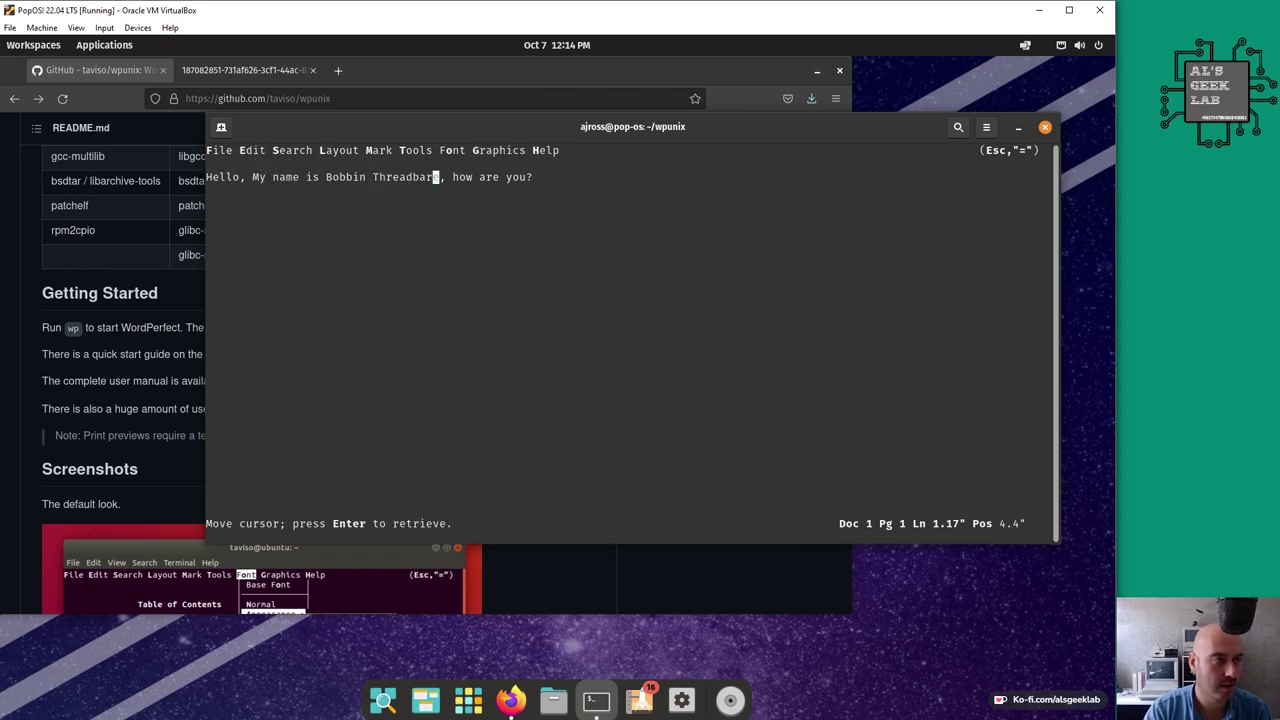
Paste the copied text three lines below and delete the pasted line's leading H.
{"action": "key", "text": "End"}
{"action": "key", "text": "Return"}
{"action": "key", "text": "Return"}
{"action": "key", "text": "Return"}
{"action": "key", "text": "Return"}
{"action": "key", "text": "Delete"}
{"action": "key", "text": "End"}
{"action": "key", "text": "Home"}
{"action": "key", "text": "Return"}
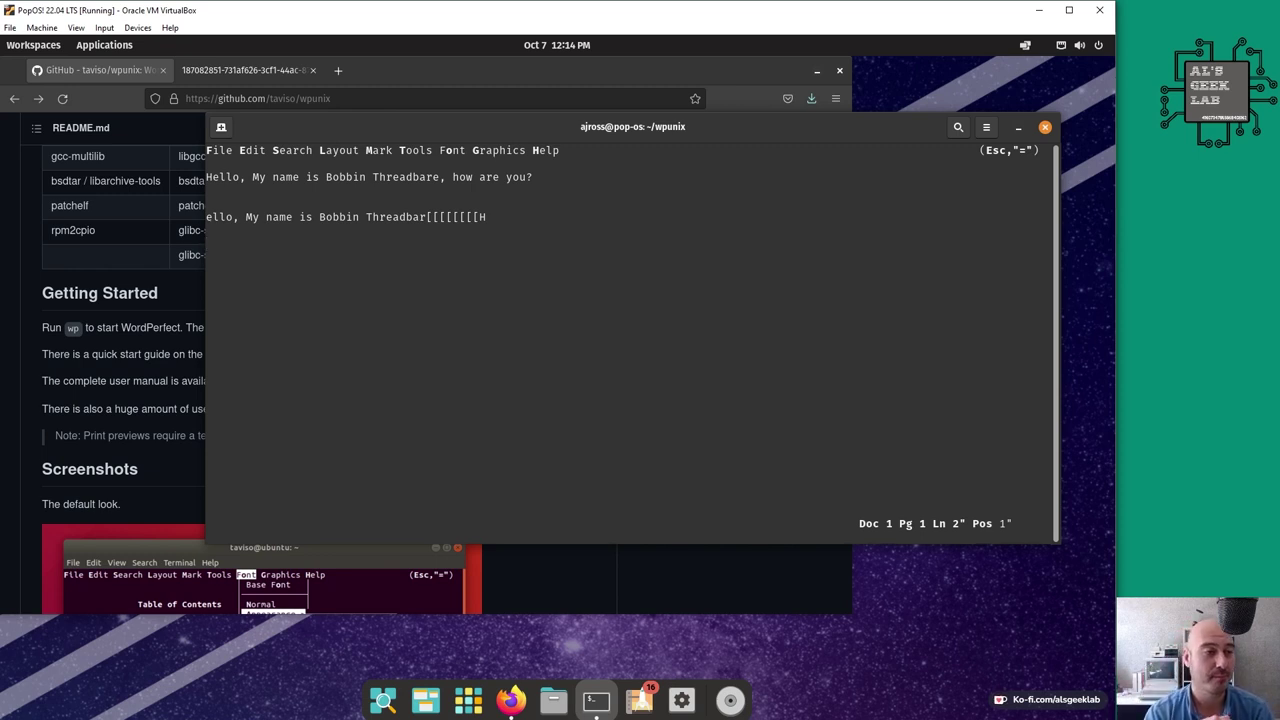
Browse the main menus and open the File menu.
{"action": "key", "text": "alt+o"}
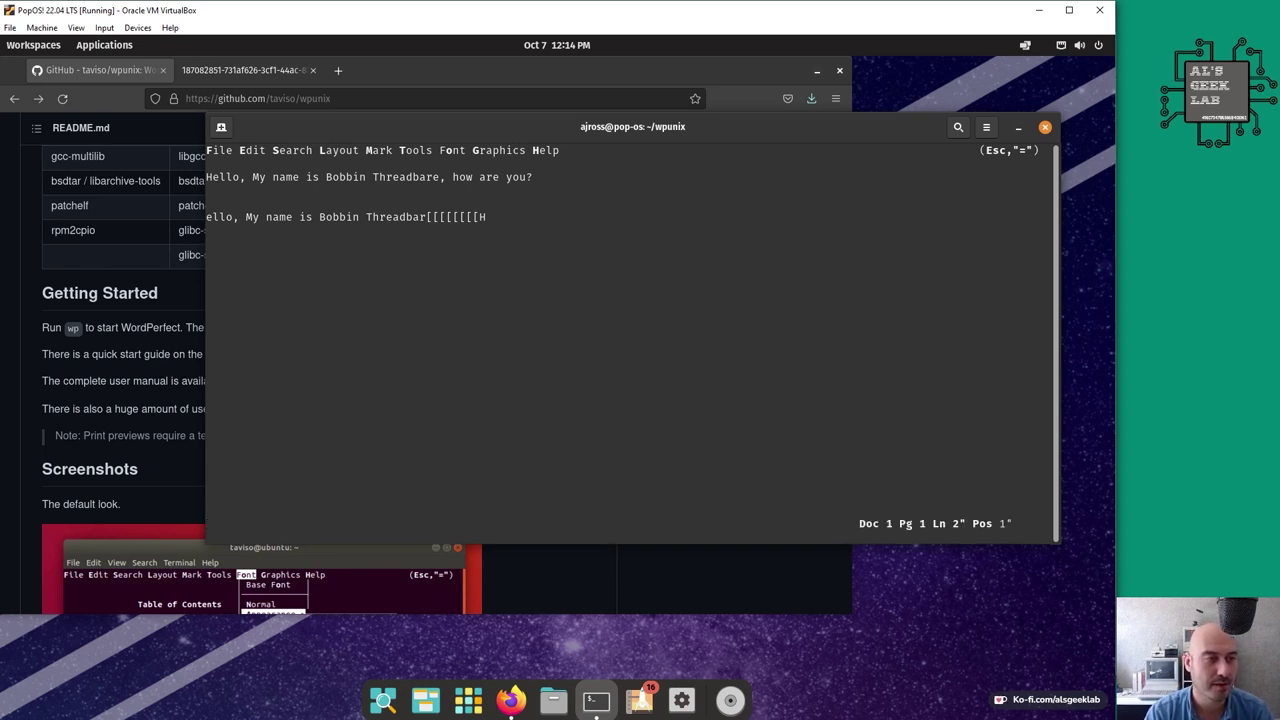
{"action": "key", "text": "Escape"}
{"action": "key", "text": "equal"}
{"action": "key", "text": "Right"}
{"action": "key", "text": "Left"}
{"action": "key", "text": "Right"}
{"action": "key", "text": "Left"}
{"action": "key", "text": "Return"}
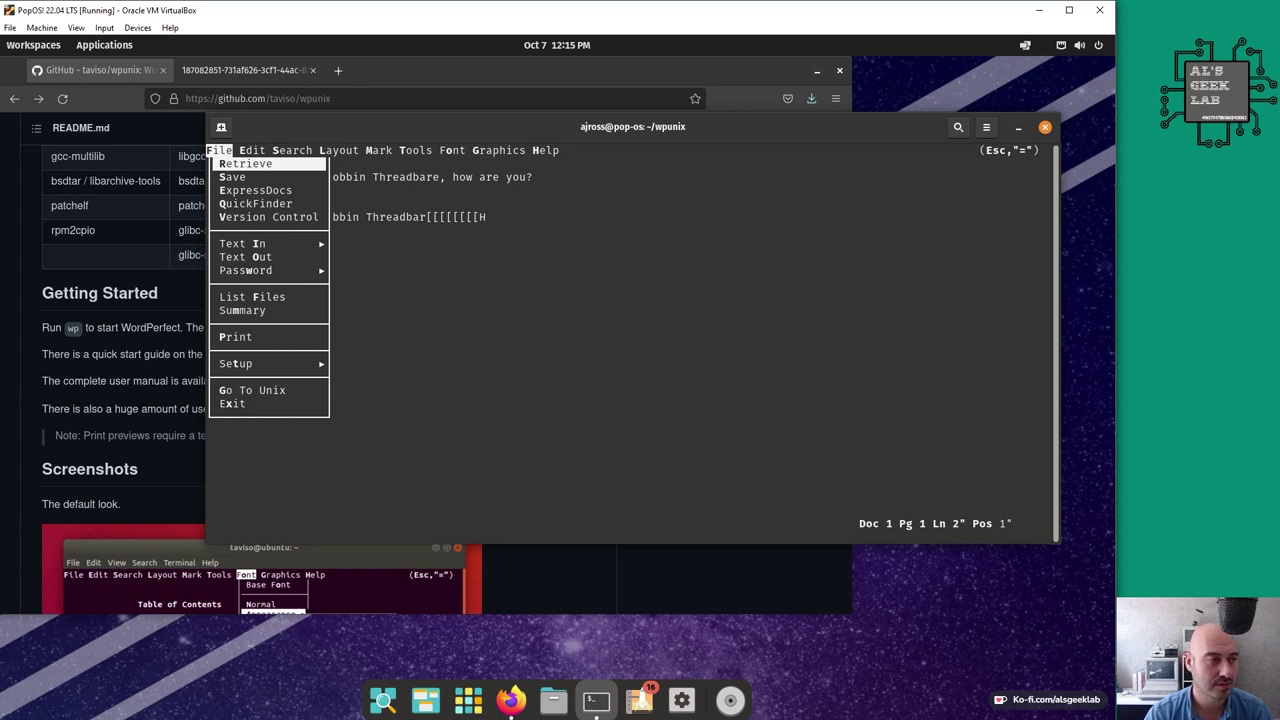
Open File > Setup to list Display, Environment, Initial Settings and Keyboard Layout.
{"action": "key", "text": "Down"}
{"action": "key", "text": "Down"}
{"action": "key", "text": "Down"}
{"action": "key", "text": "Up"}
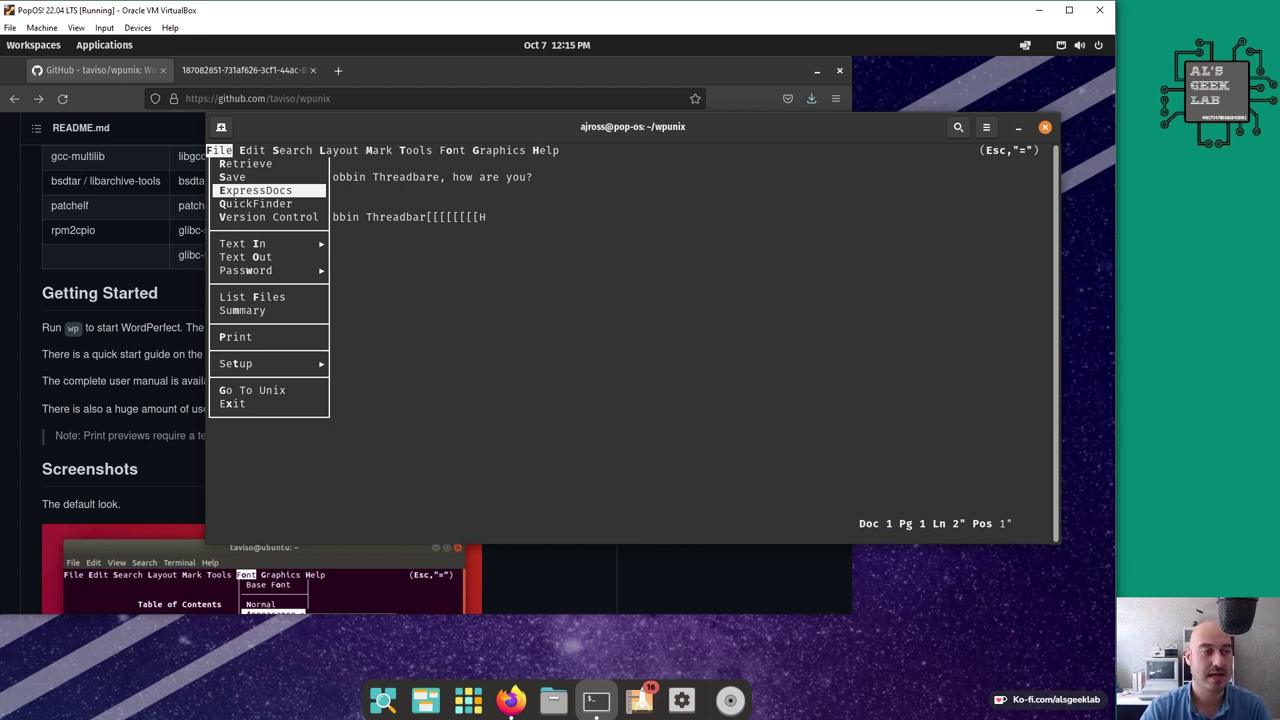
{"action": "key", "text": "Down"}
{"action": "key", "text": "Down"}
{"action": "key", "text": "Down"}
{"action": "key", "text": "Down"}
{"action": "key", "text": "Down"}
{"action": "key", "text": "Down"}
{"action": "key", "text": "Down"}
{"action": "key", "text": "Down"}
{"action": "key", "text": "Down"}
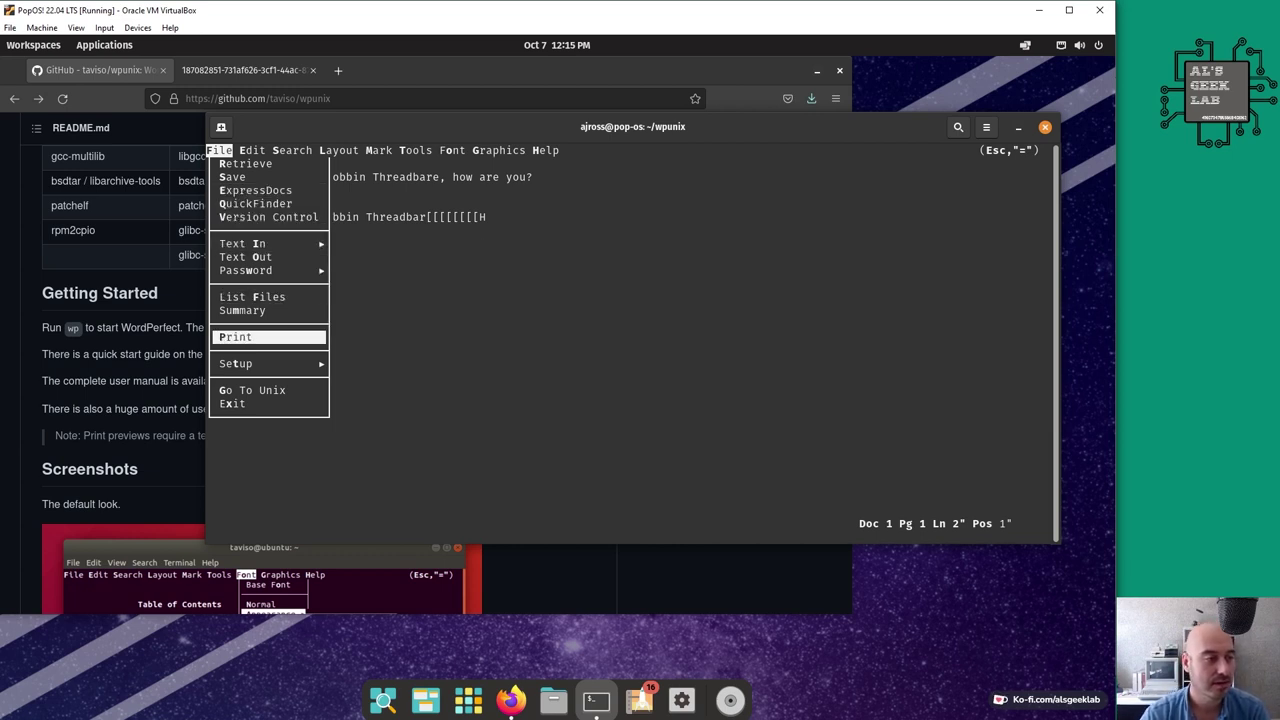
{"action": "key", "text": "Right"}
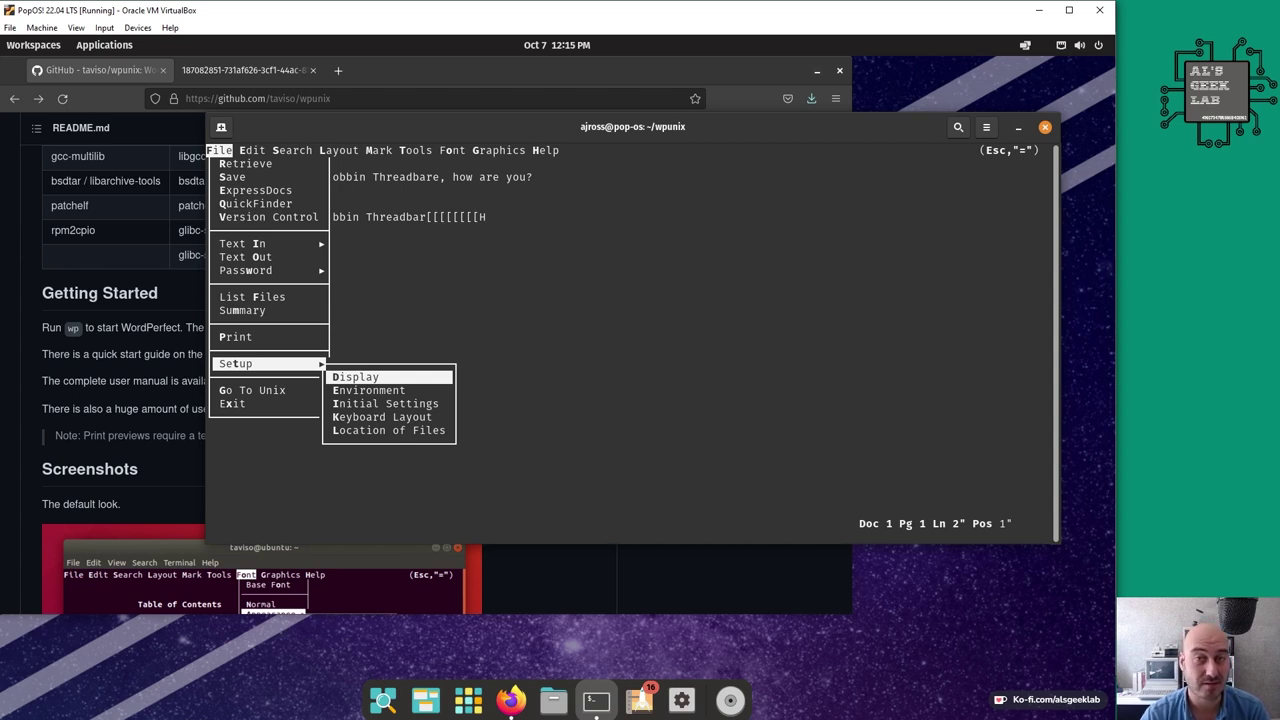
Open Setup > Display > 1 Colors/Fonts/Attributes and move down to Underline.
{"action": "key", "text": "Return"}
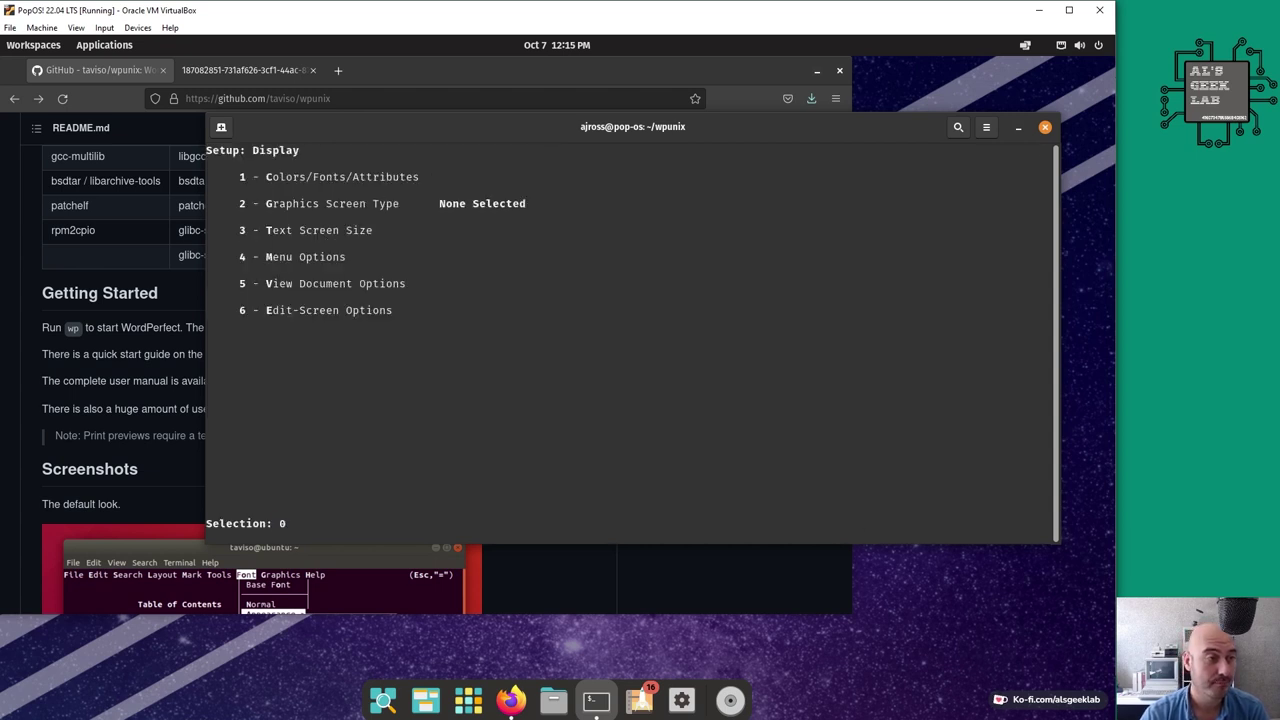
{"action": "key", "text": "1"}
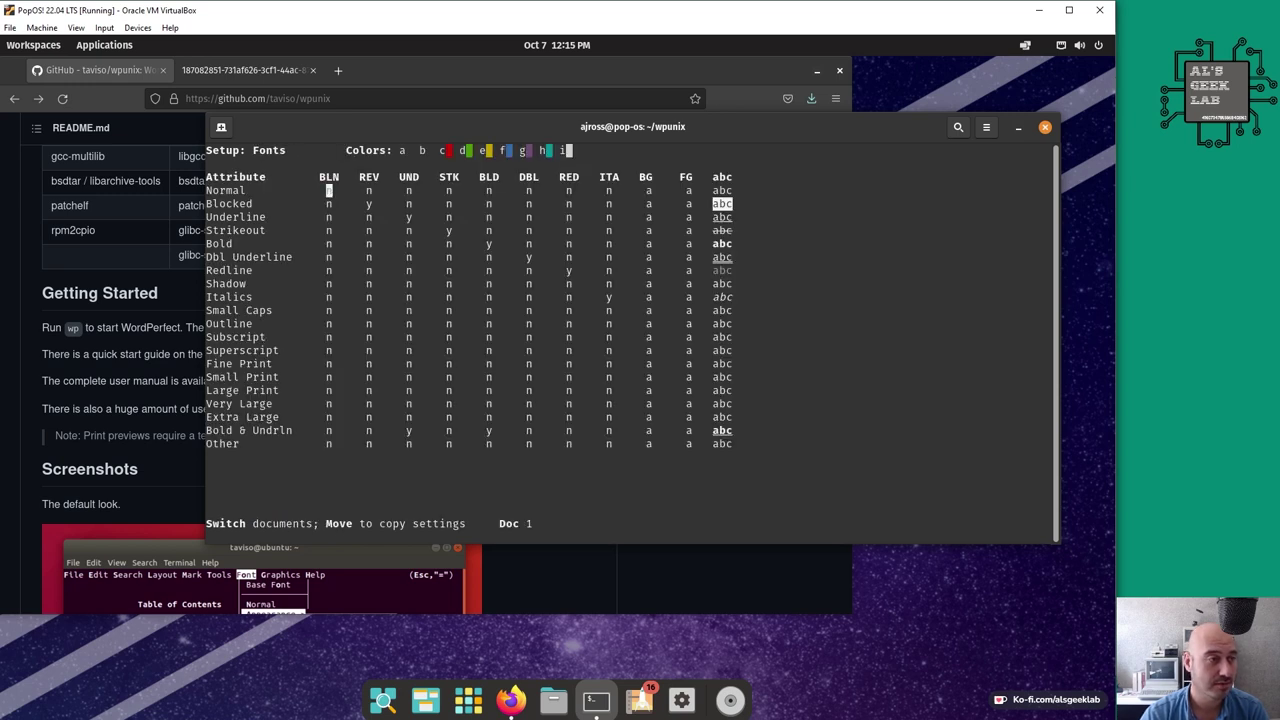
{"action": "key", "text": "Down"}
{"action": "key", "text": "Down"}
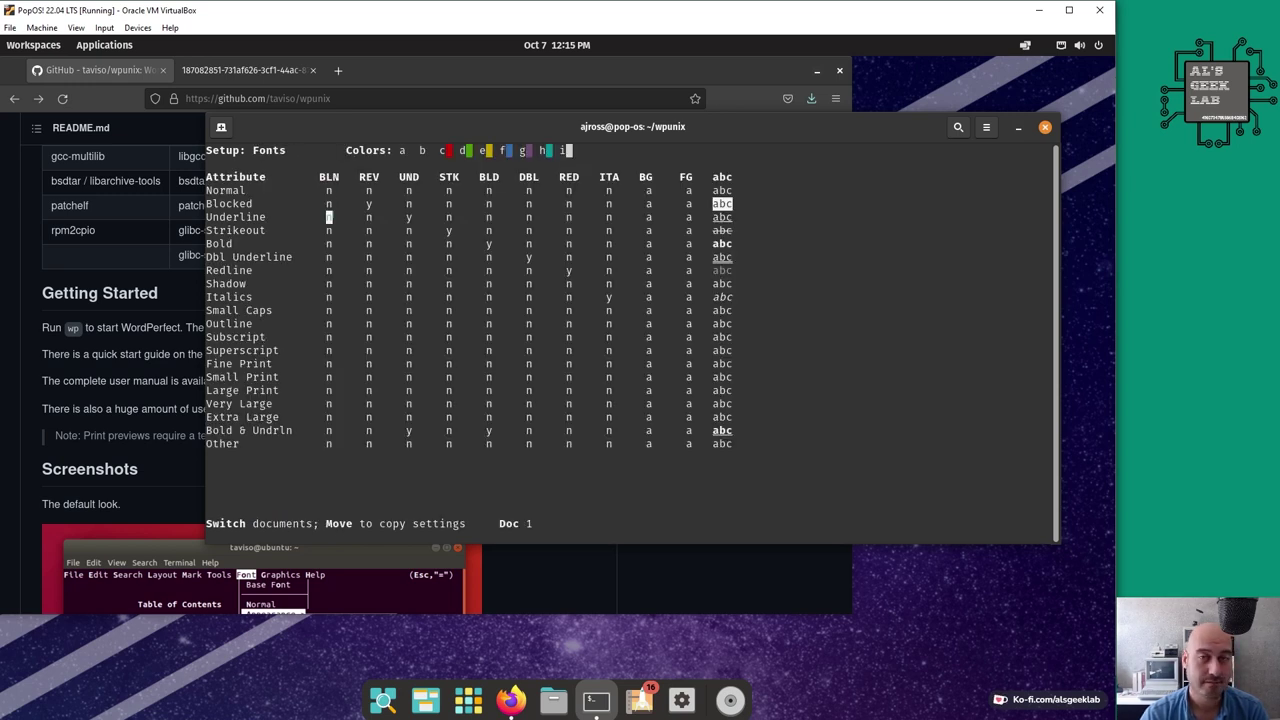